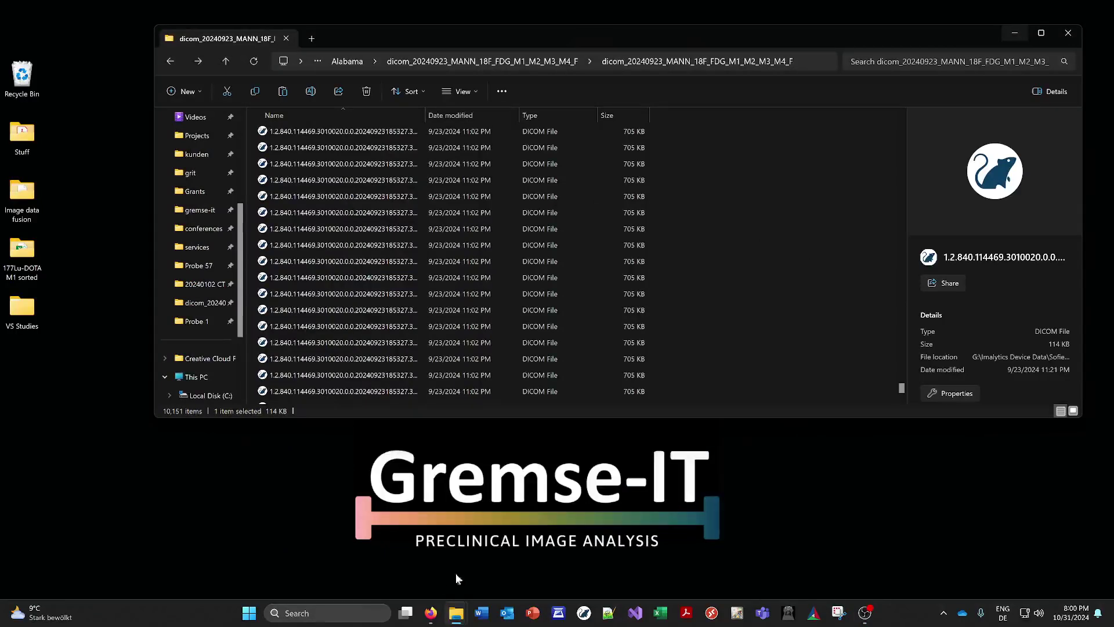
Step: View the Xodus Imaging products page in the browser and return to the DICOM folder
left_click(431, 614)
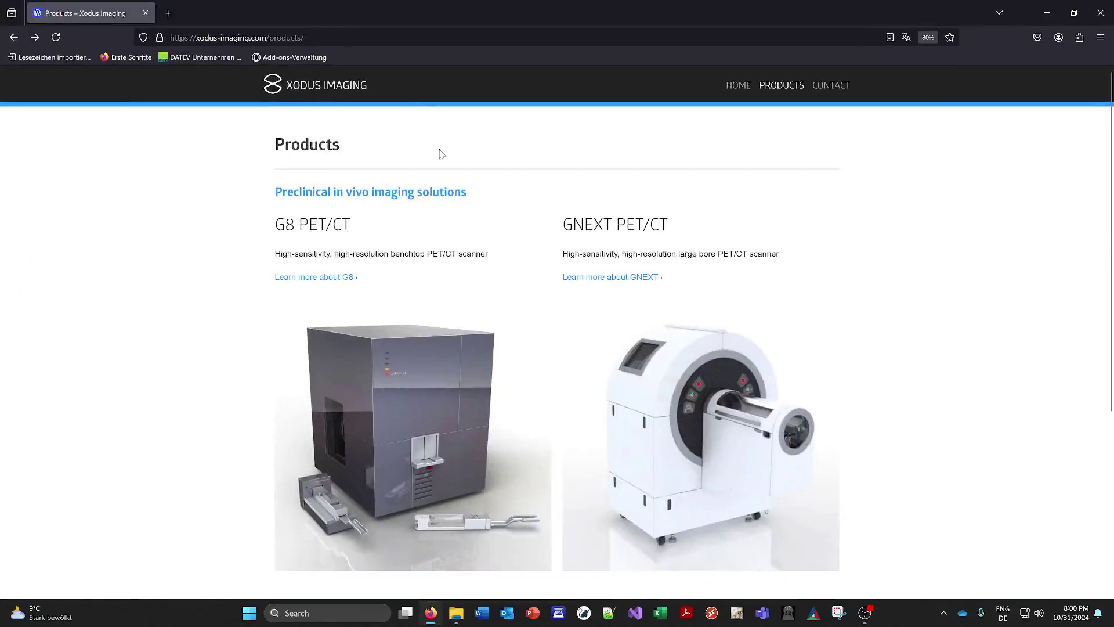
left_click(1048, 14)
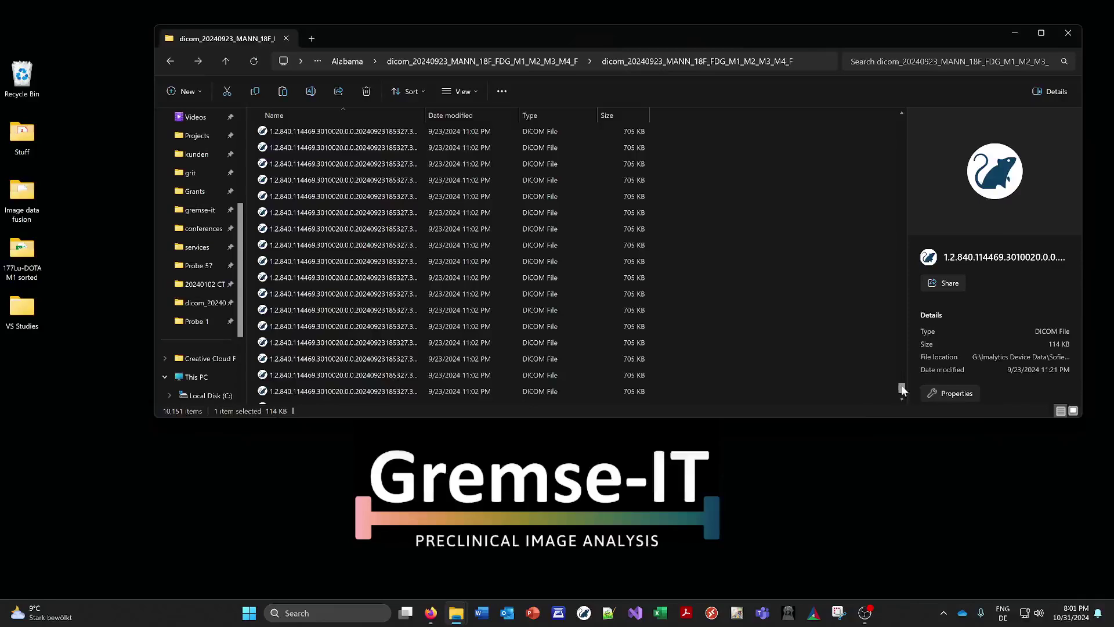
Step: Look through the DICOM folder and open a 705 KB CT slice near its end in Imalytics Preclinical
left_click_drag(903, 390, 893, 205)
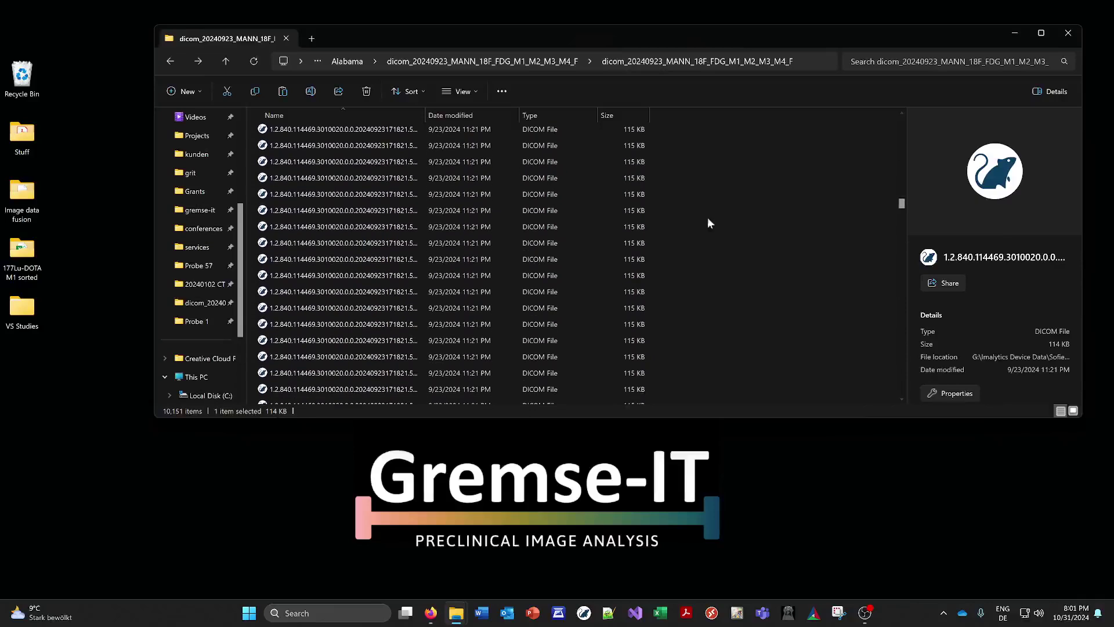
left_click(364, 211)
left_click_drag(900, 204, 900, 213)
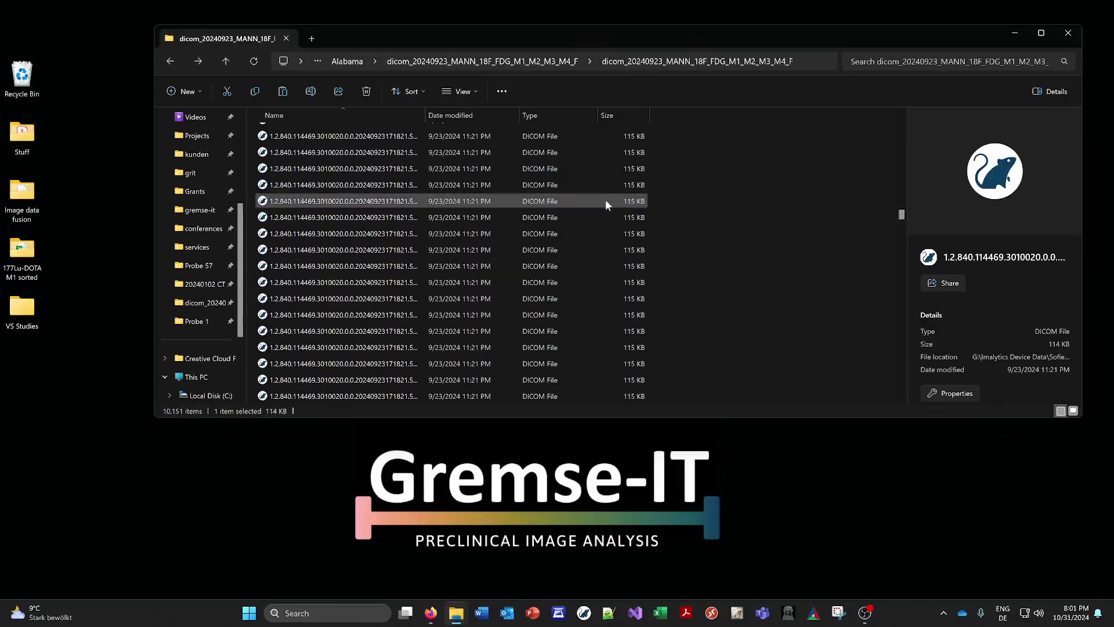
left_click_drag(902, 214, 907, 399)
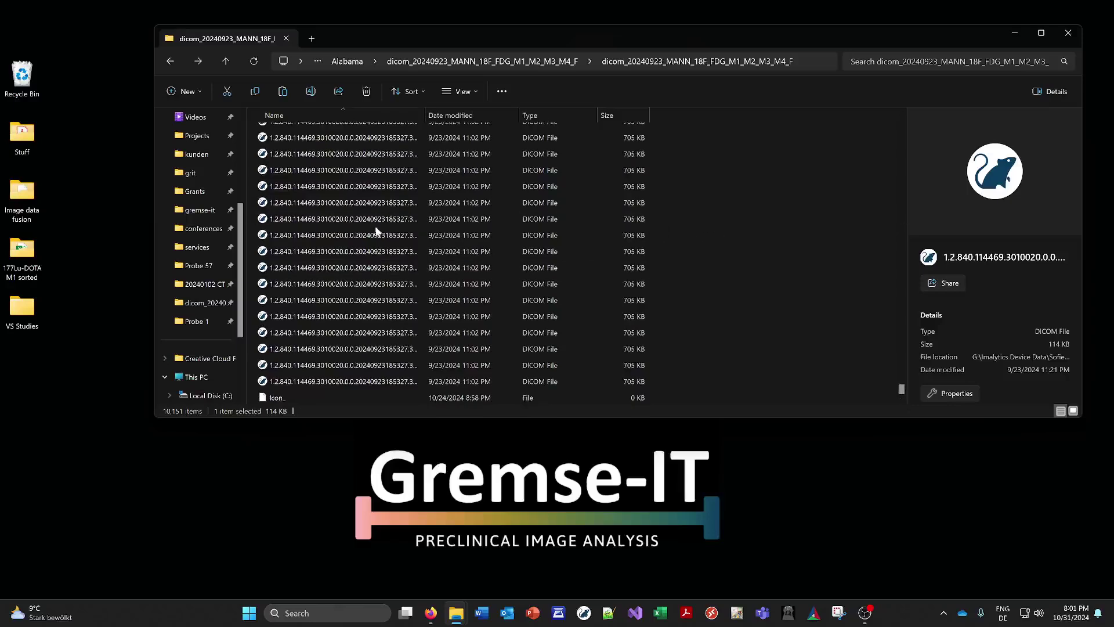
left_click(357, 220)
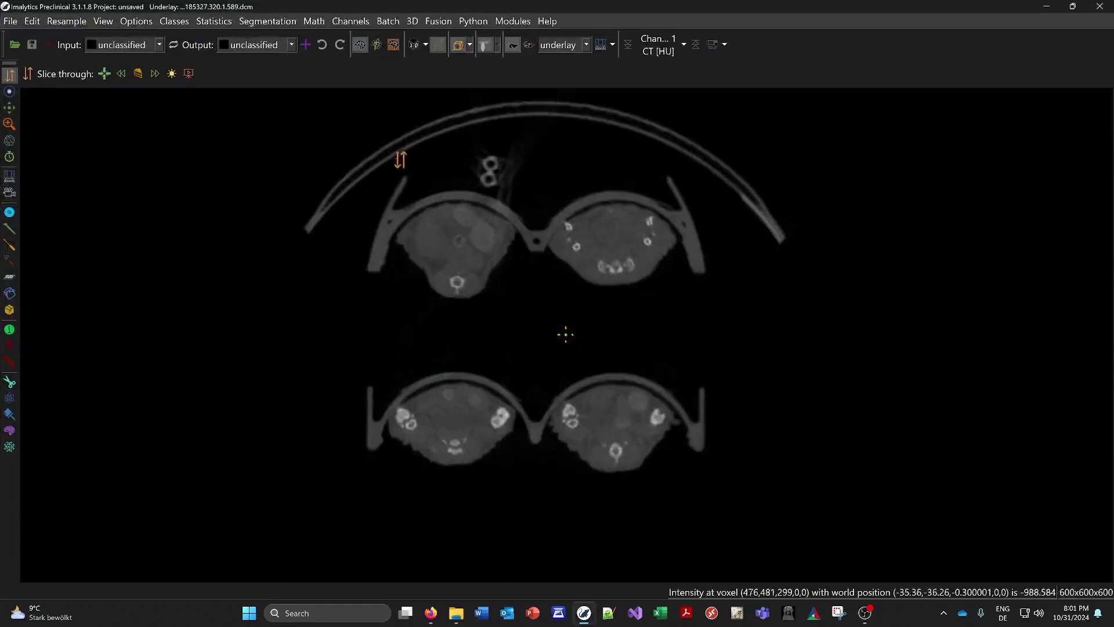
Step: Show the 3D rendering beside the CT slice, rotate the skeletons upright and turn the slice view by about 180°
left_click(413, 45)
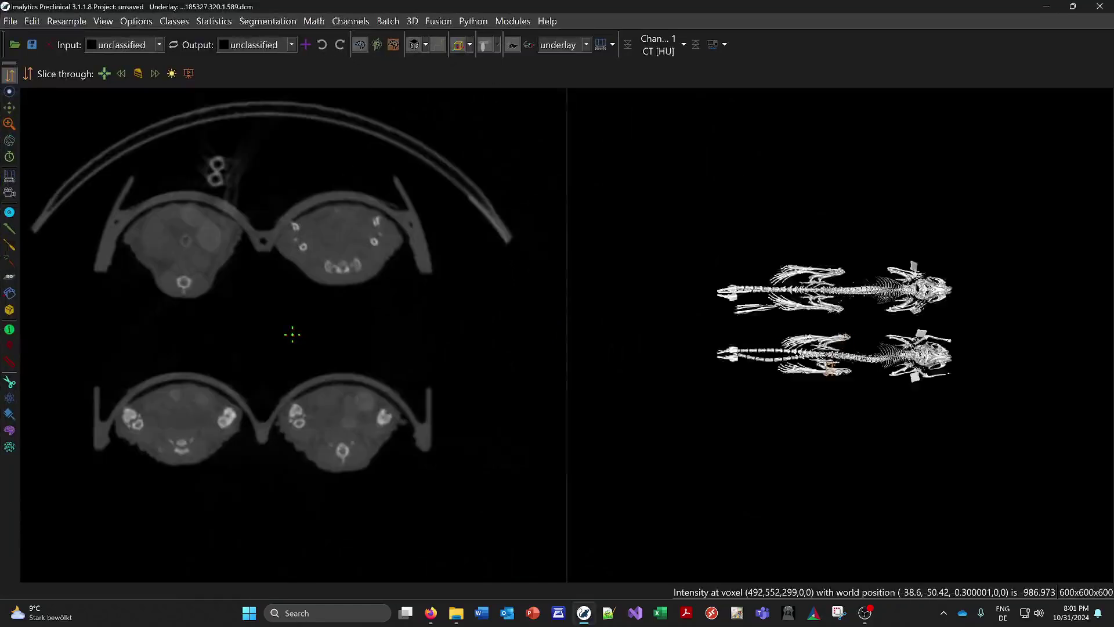
left_click_drag(912, 231, 872, 167)
left_click_drag(824, 352, 578, 289)
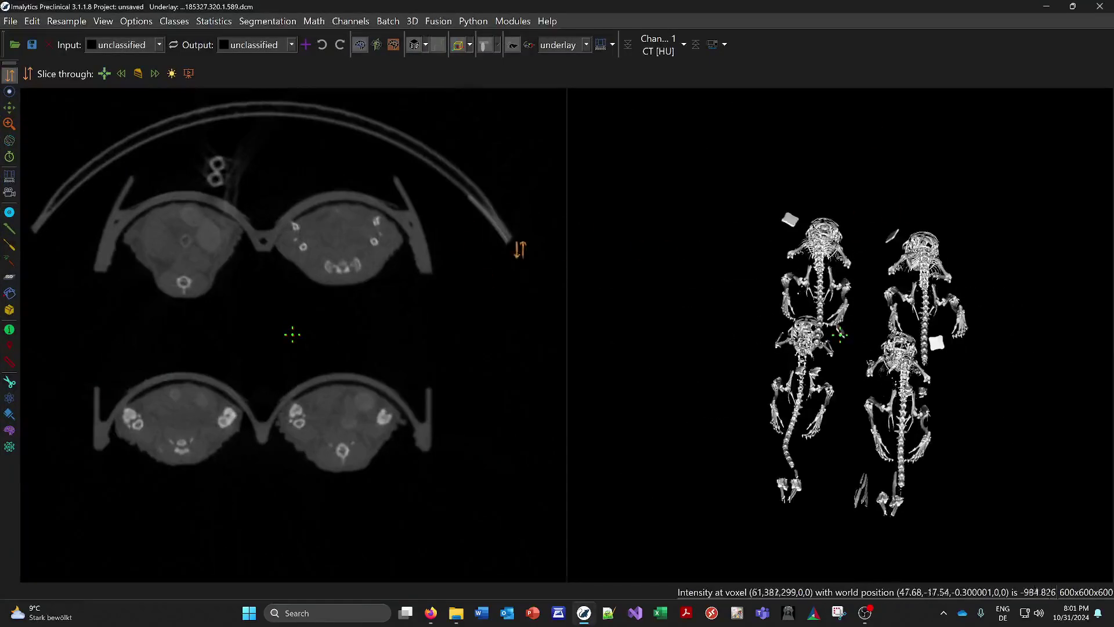
left_click_drag(520, 249, 241, 370)
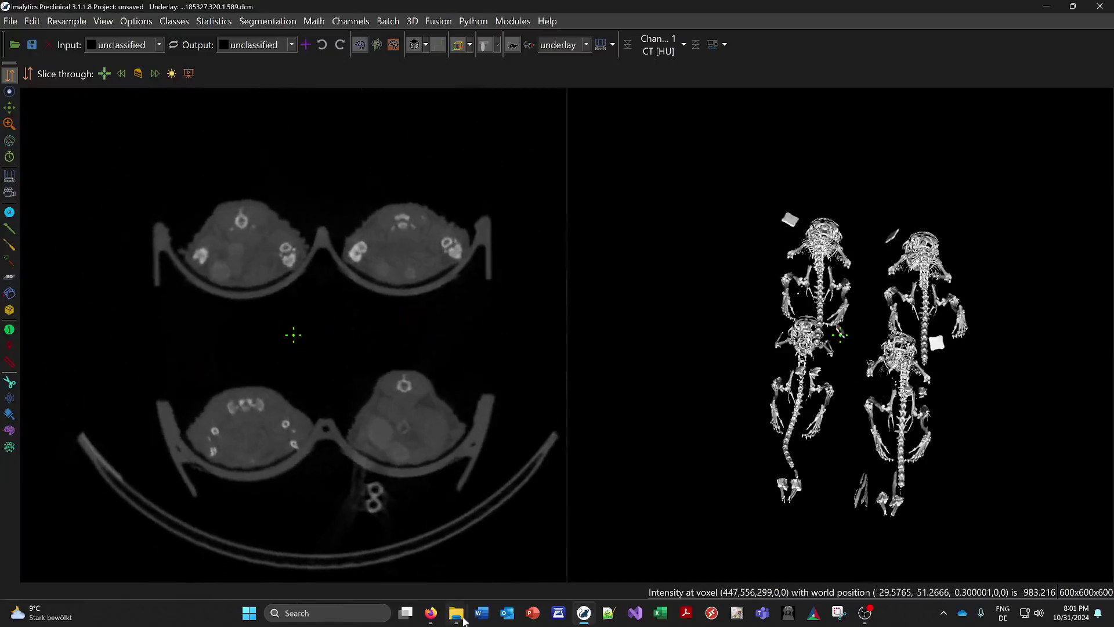
Step: Load one of the 115 KB PET DICOM files from the folder as an overlay on the CT
mouse_move(456, 613)
left_click(407, 557)
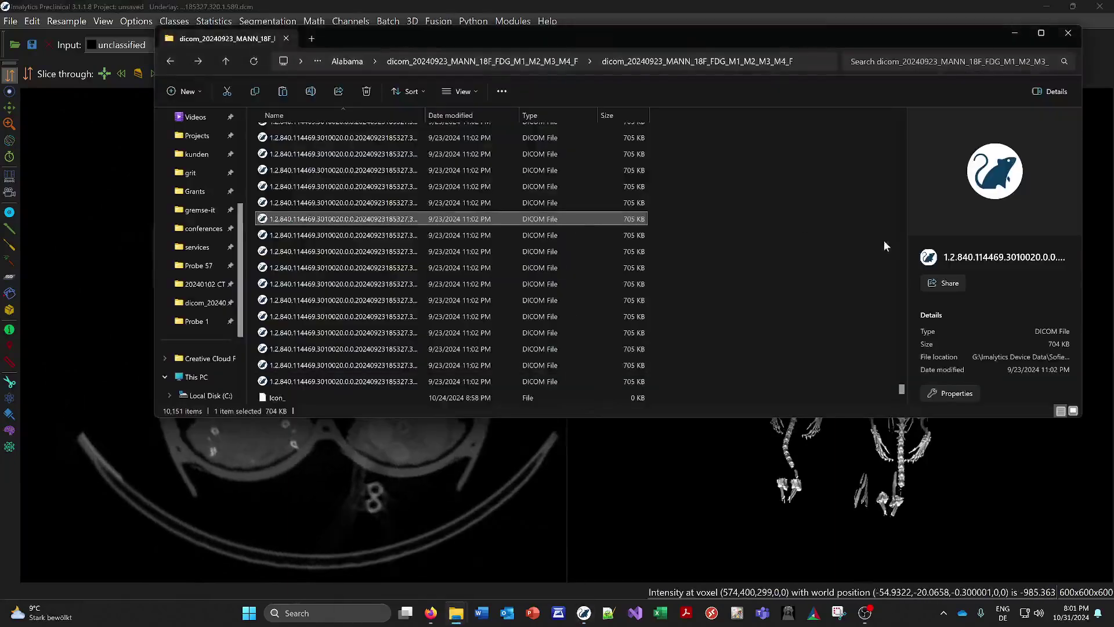
left_click_drag(902, 391, 901, 168)
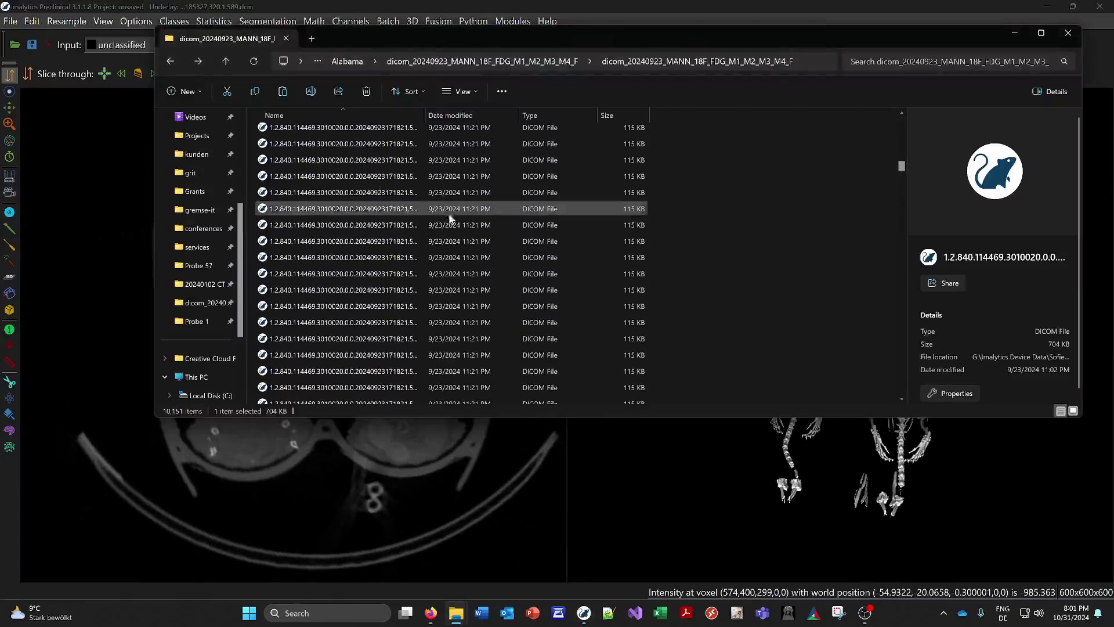
left_click_drag(382, 177, 113, 261)
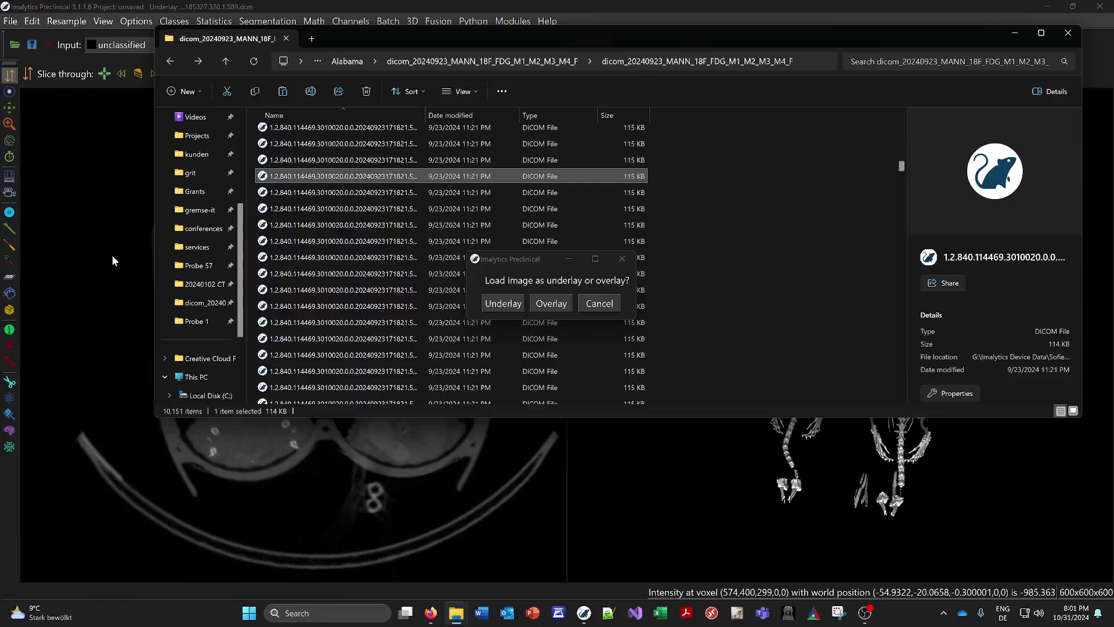
left_click(551, 304)
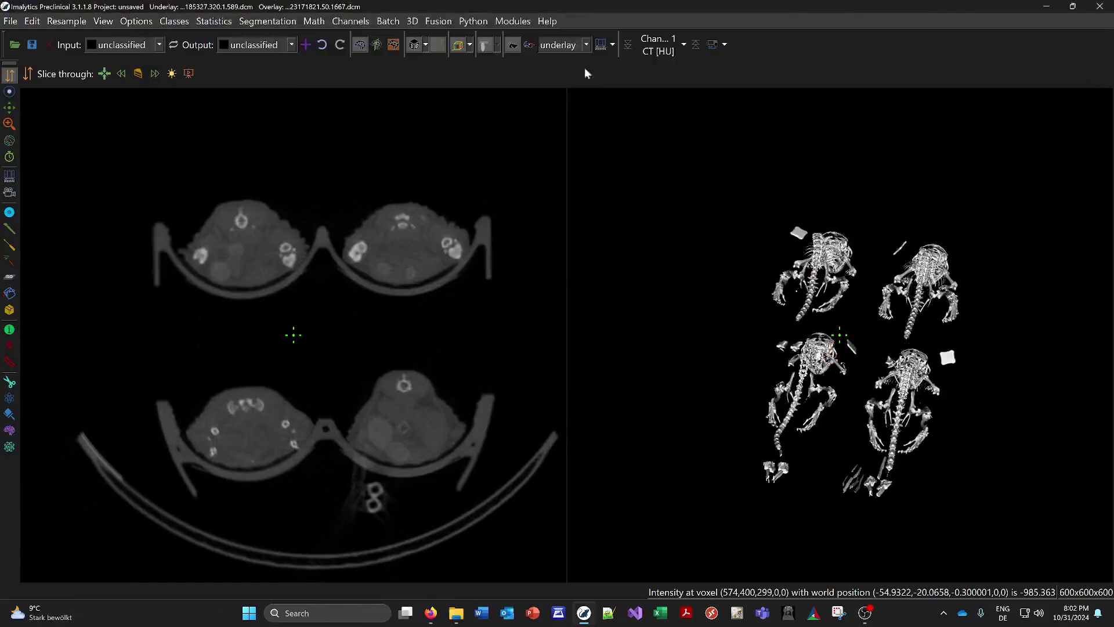
Step: Make the overlay the active image and show its time point 50 with the Time tool
left_click(573, 45)
left_click(563, 72)
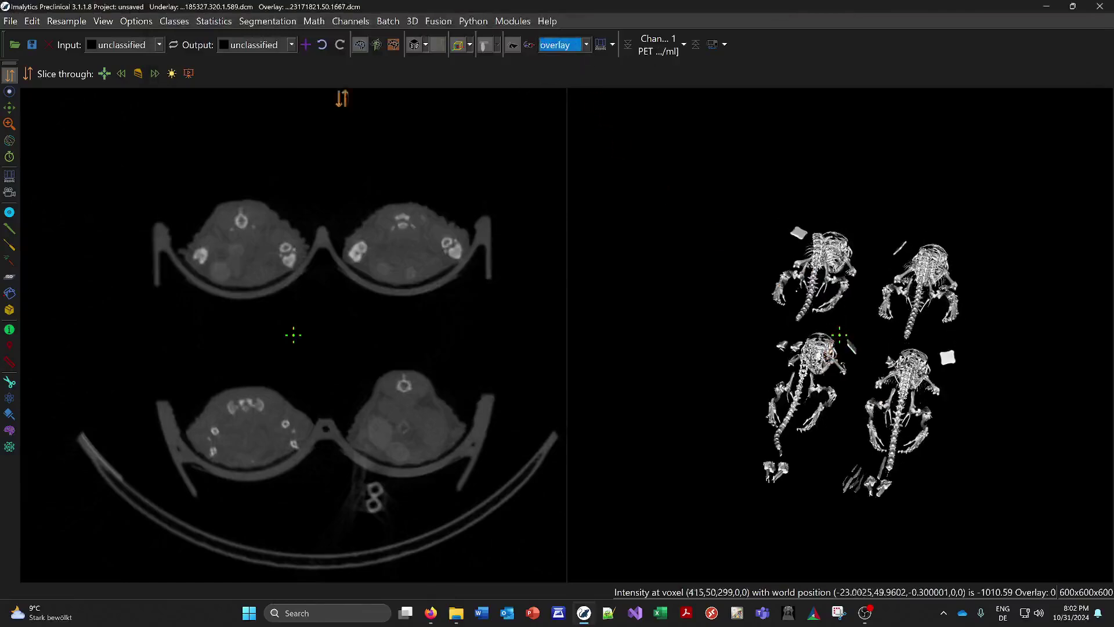
left_click(9, 157)
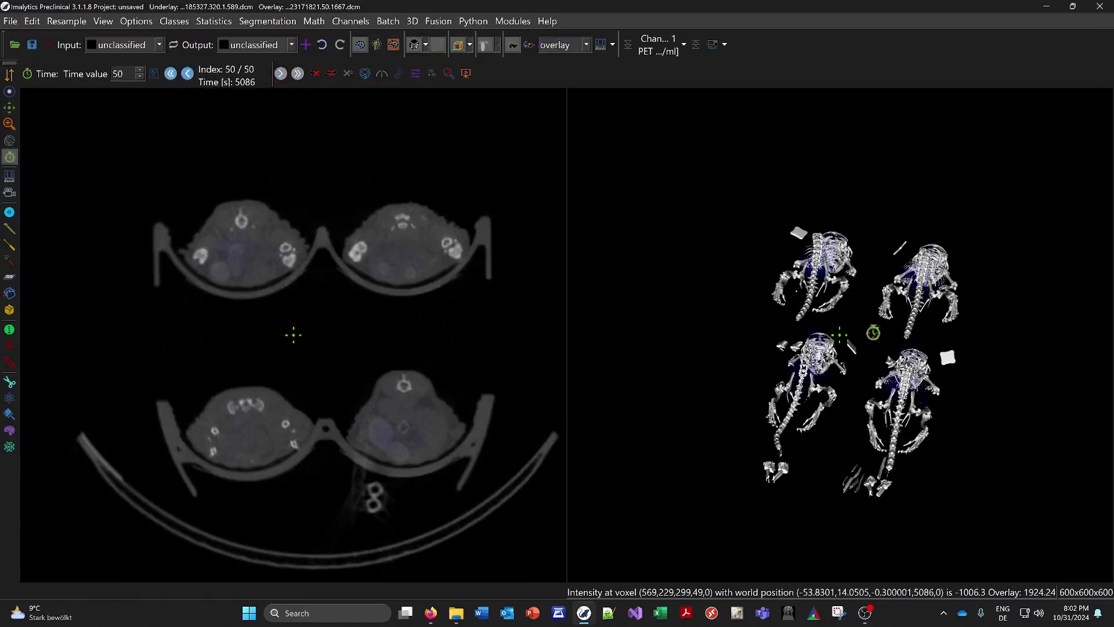
Step: Narrow the PET overlay's windowing to a range from 0 to about 1727131 Bq/ml with the NIH color table
left_click_drag(873, 326, 768, 299)
scroll(826, 356, "up", 5)
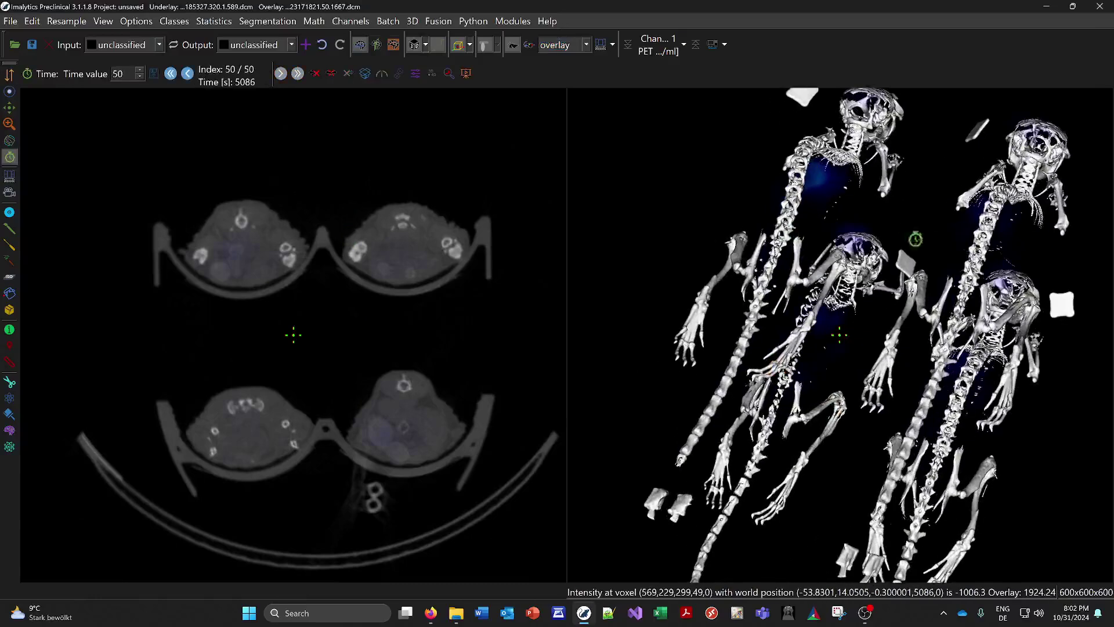
left_click_drag(915, 239, 707, 144)
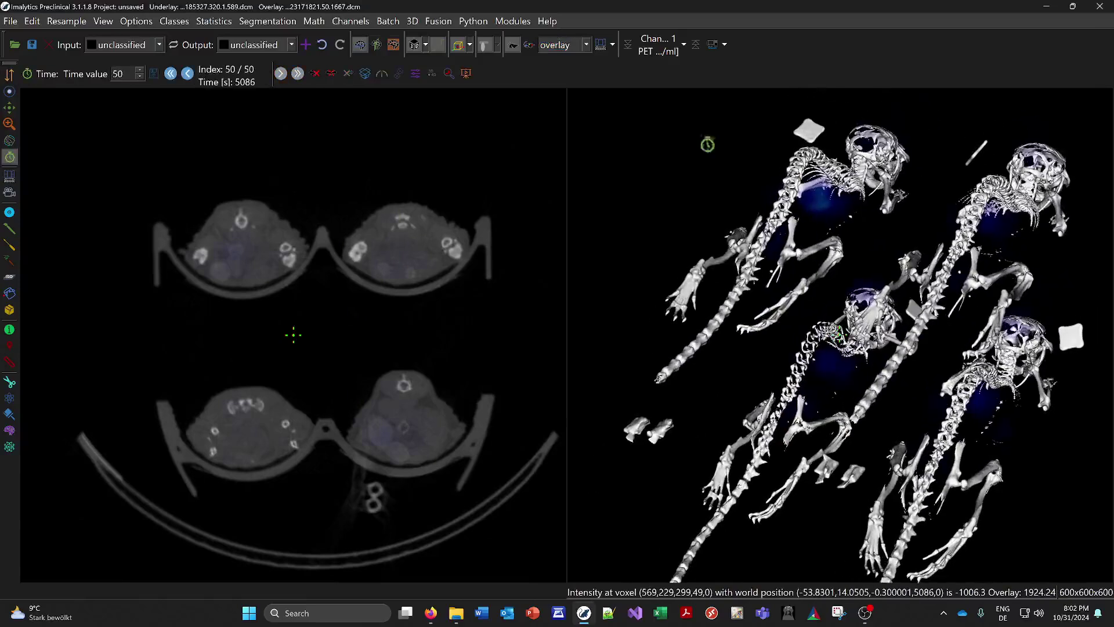
left_click(601, 46)
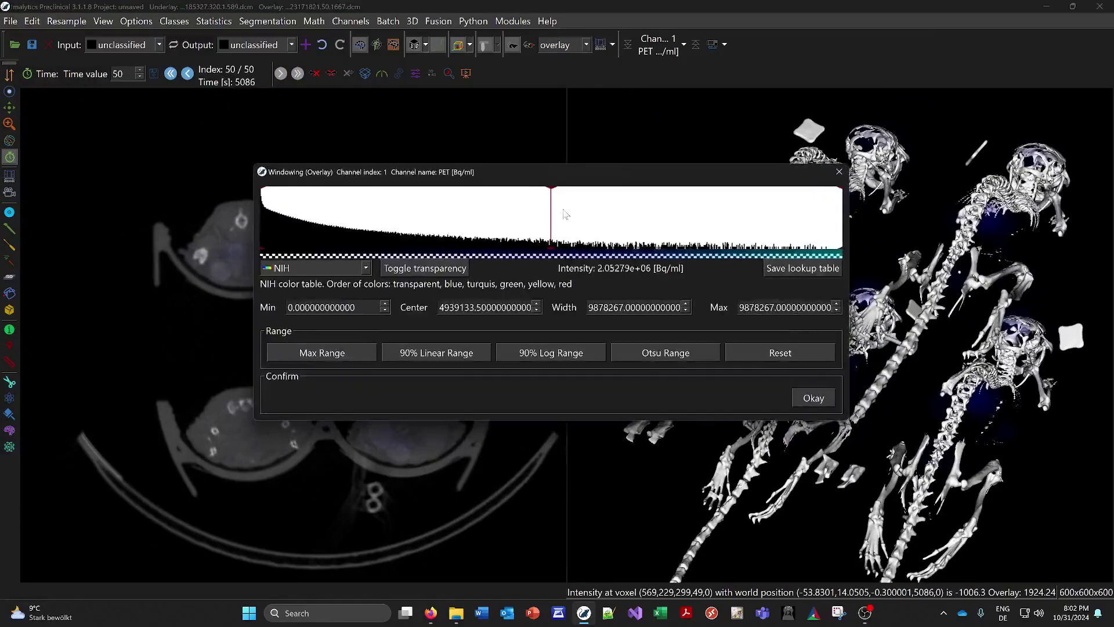
left_click_drag(551, 220, 386, 220)
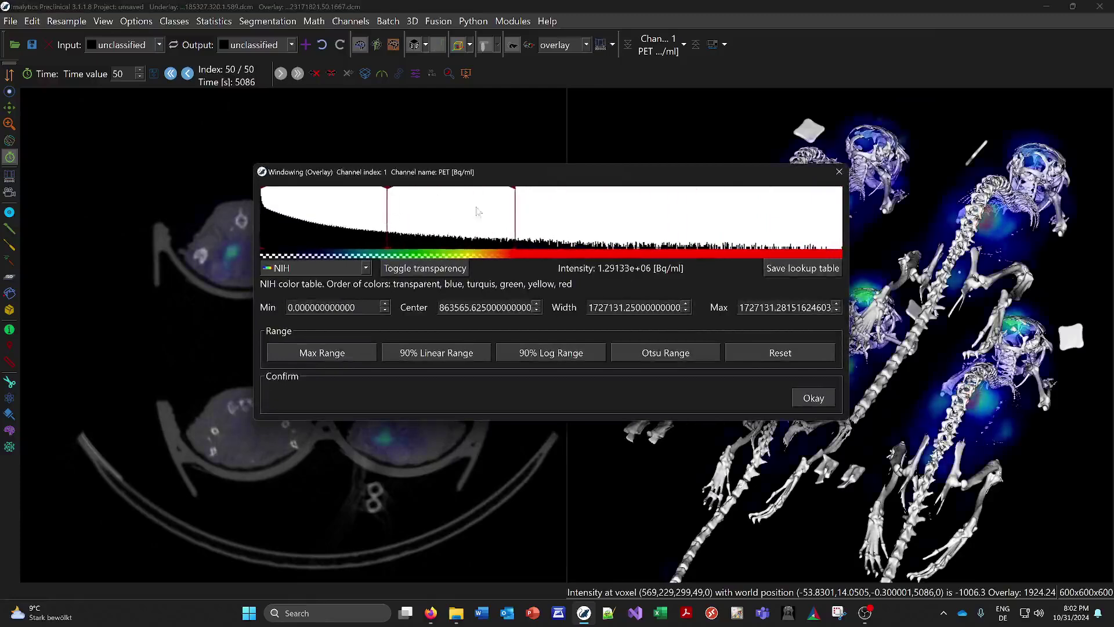
left_click(837, 175)
Step: Examine the PET signal across the time points up to 50 while rotating the 3D rendering of the four mice
left_click_drag(754, 304, 729, 305)
left_click_drag(418, 262, 402, 428)
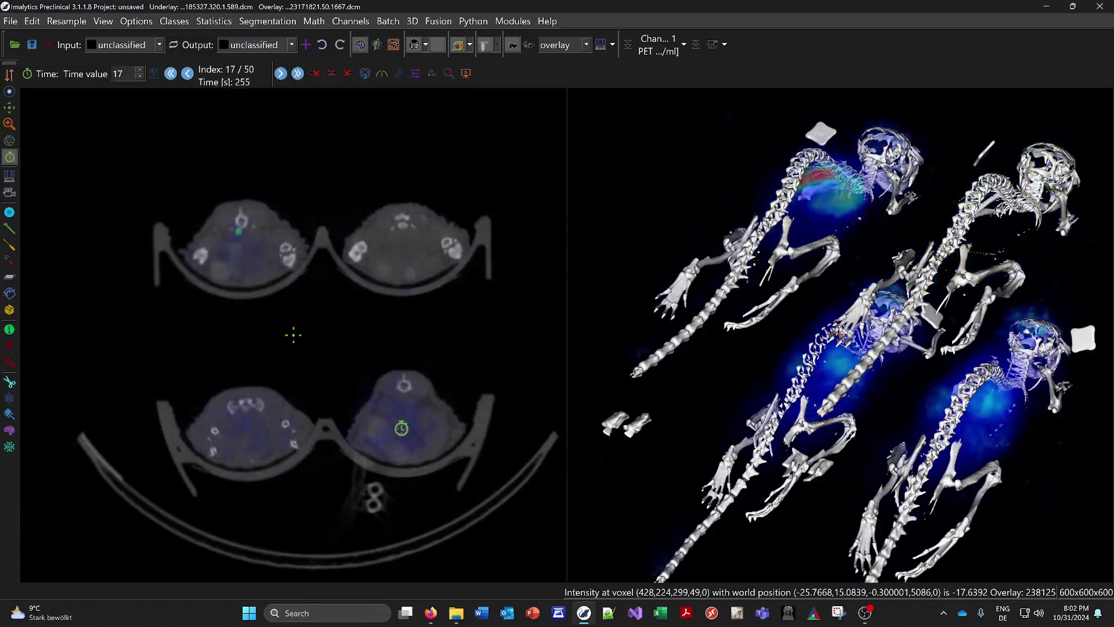
left_click_drag(819, 401, 377, 284)
left_click_drag(359, 373, 747, 195)
left_click_drag(776, 244, 842, 334)
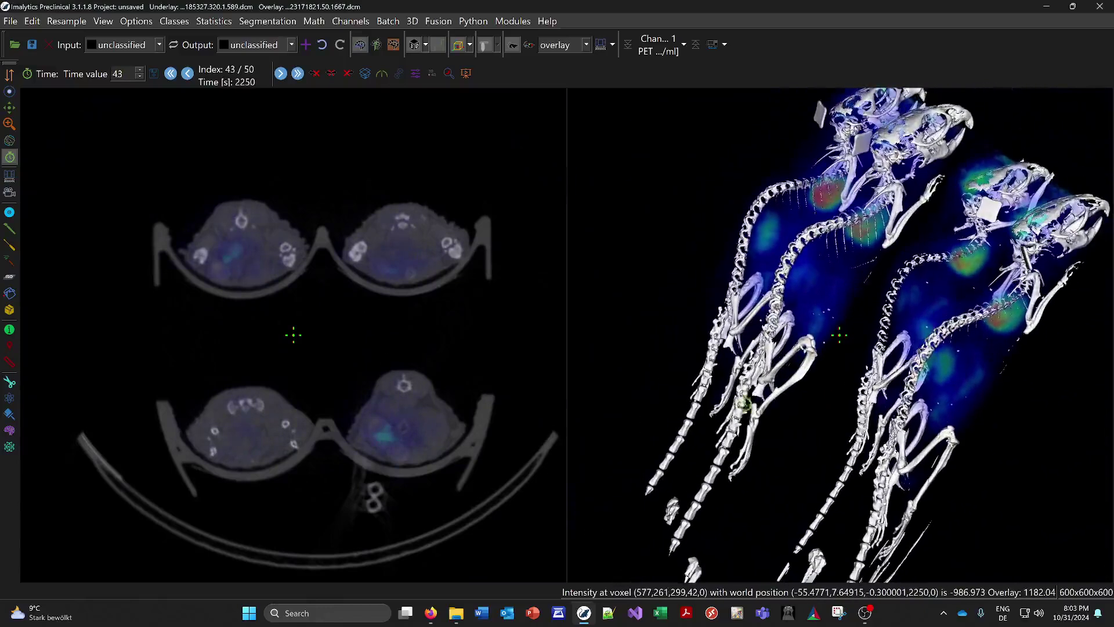
left_click_drag(408, 344, 404, 284)
left_click_drag(712, 338, 590, 236)
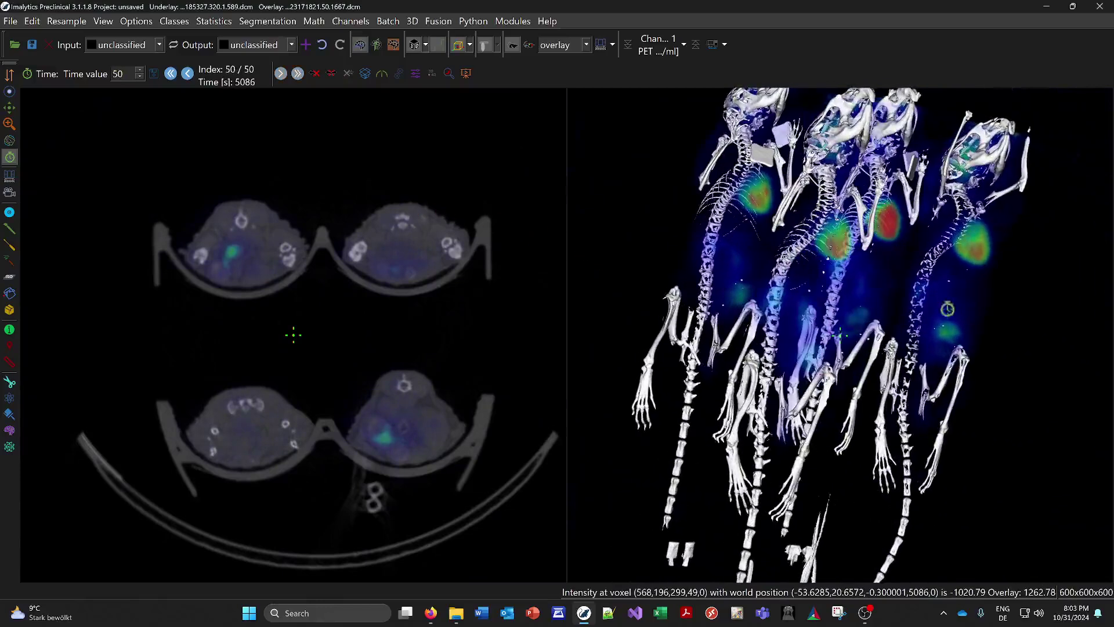
left_click_drag(890, 362, 837, 344)
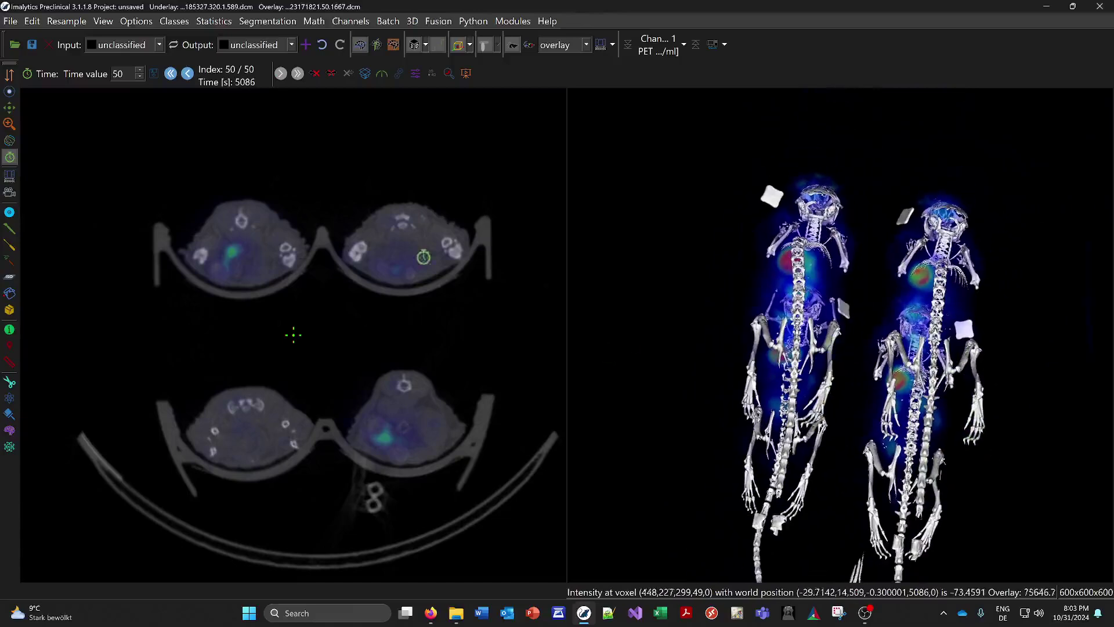
Step: Add a second, lengthwise slice view and enlarge the slices around the mice's chests, ending at time point 49
left_click(378, 46)
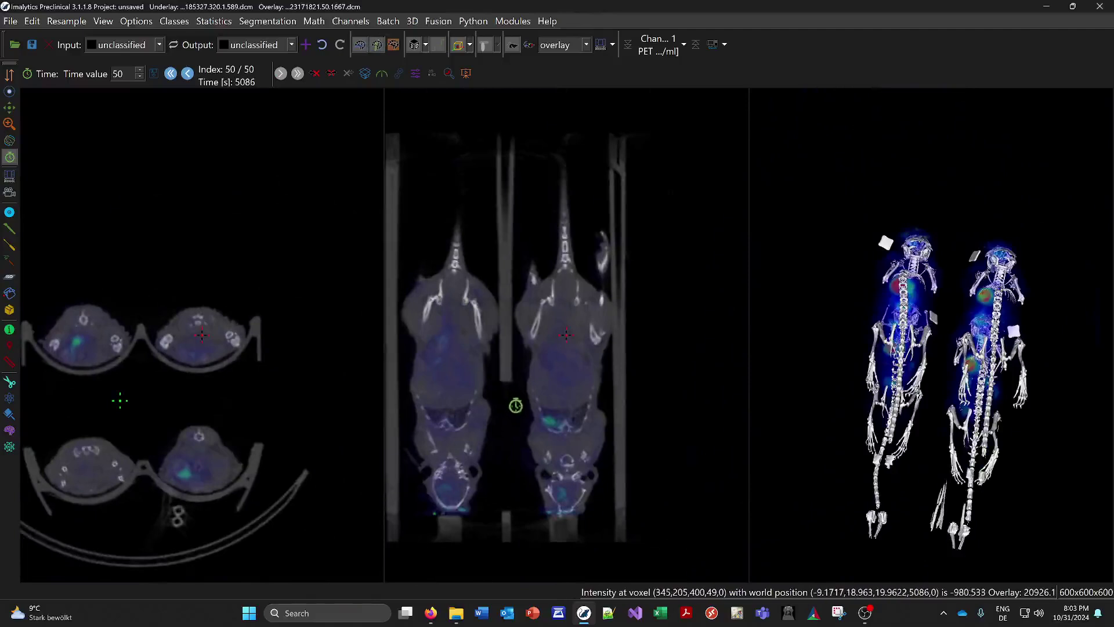
scroll(516, 408, "down", 1)
left_click_drag(516, 404, 539, 436)
right_click_drag(539, 436, 545, 462)
double_click(560, 476)
scroll(502, 374, "up", 4)
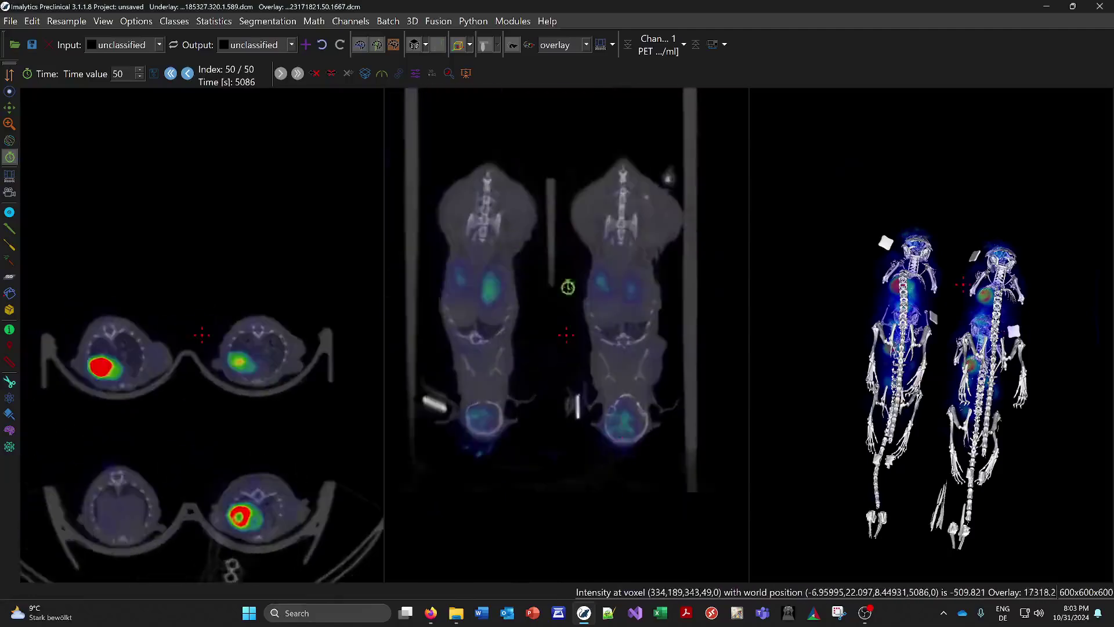
left_click_drag(587, 398, 576, 373)
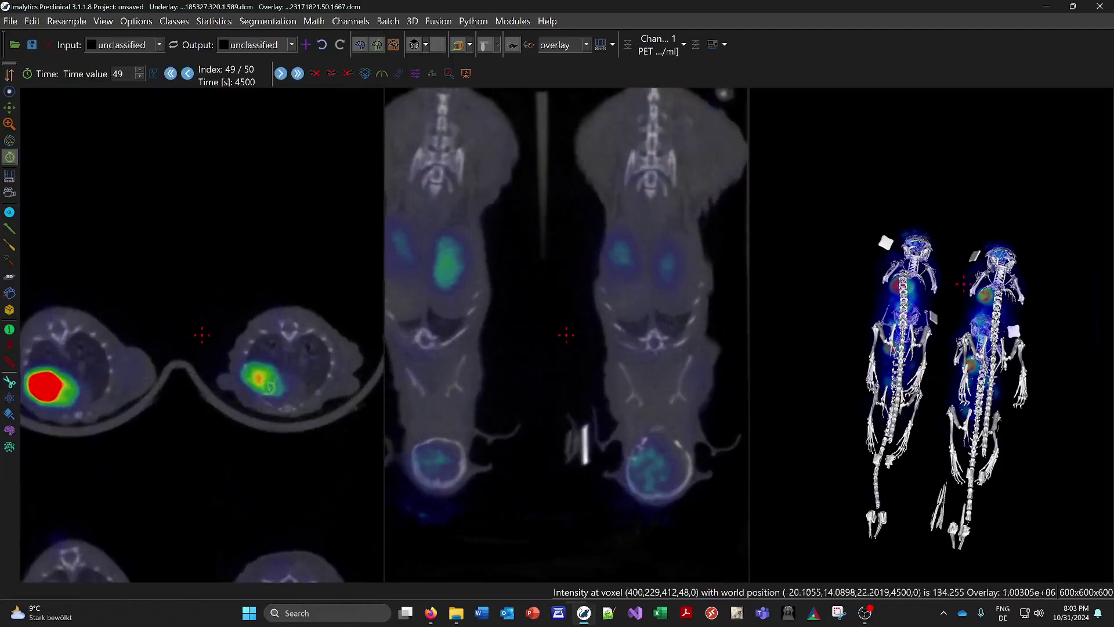
Step: Center the slice views on the heart uptake of different mice to examine the PET/CT alignment
scroll(283, 400, "down", 3)
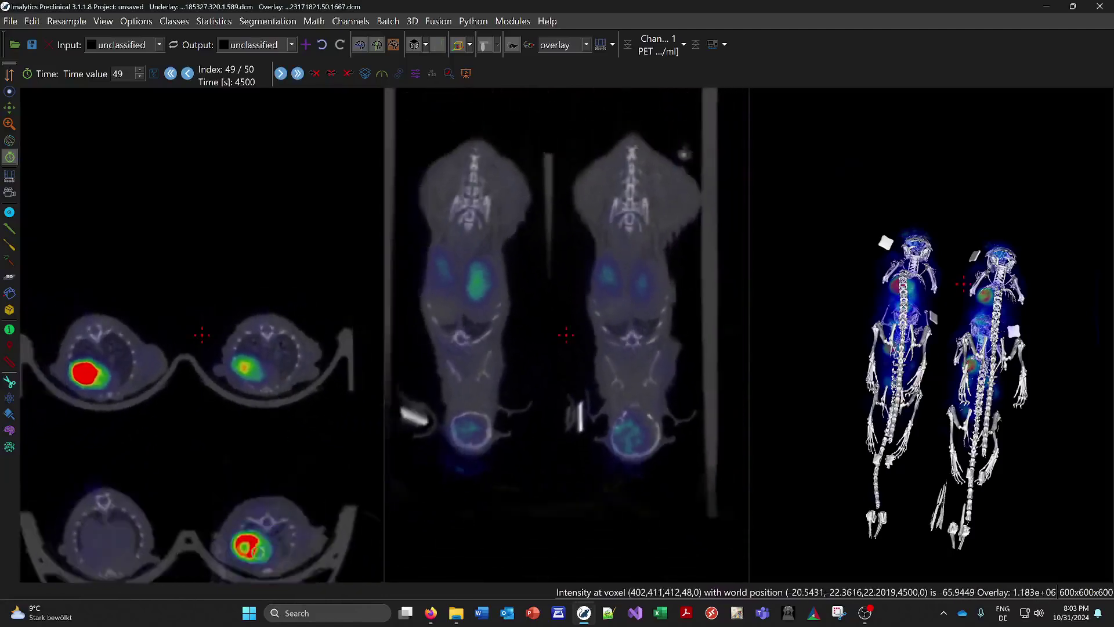
double_click(256, 553)
mouse_move(554, 311)
right_mouse_down()
mouse_move(548, 291)
mouse_move(554, 317)
right_mouse_up()
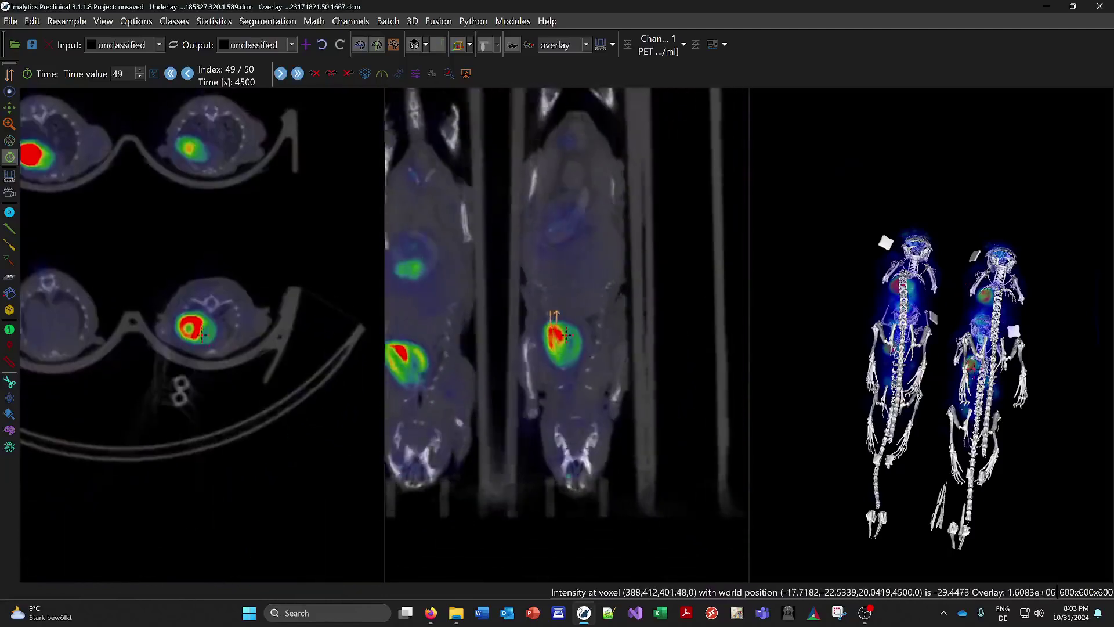
double_click(412, 361)
double_click(273, 232)
scroll(264, 276, "down", 3)
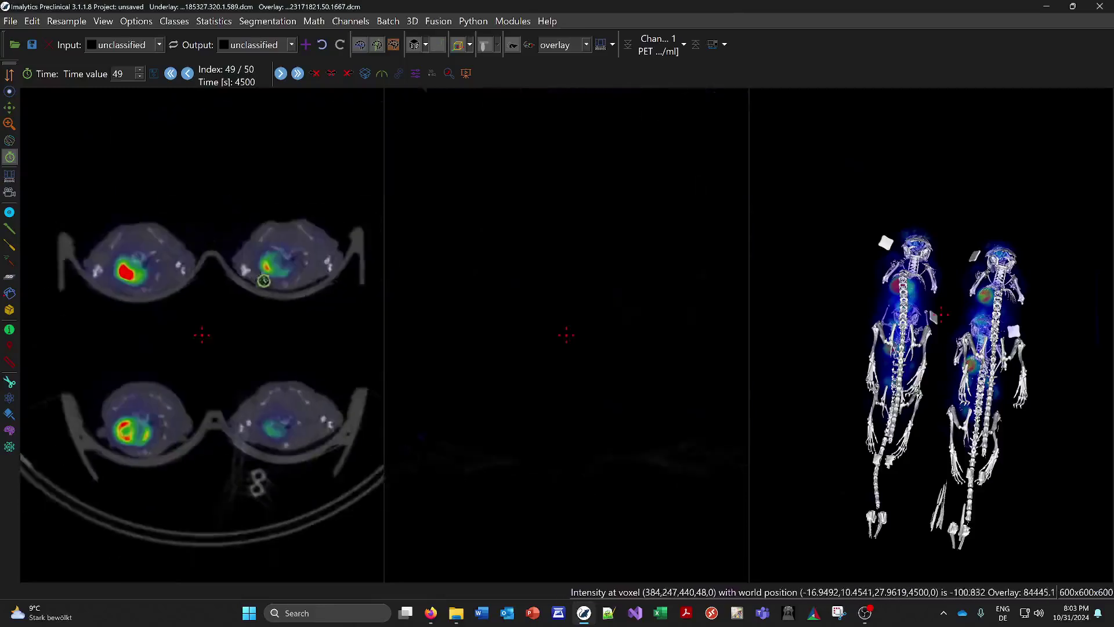
double_click(267, 265)
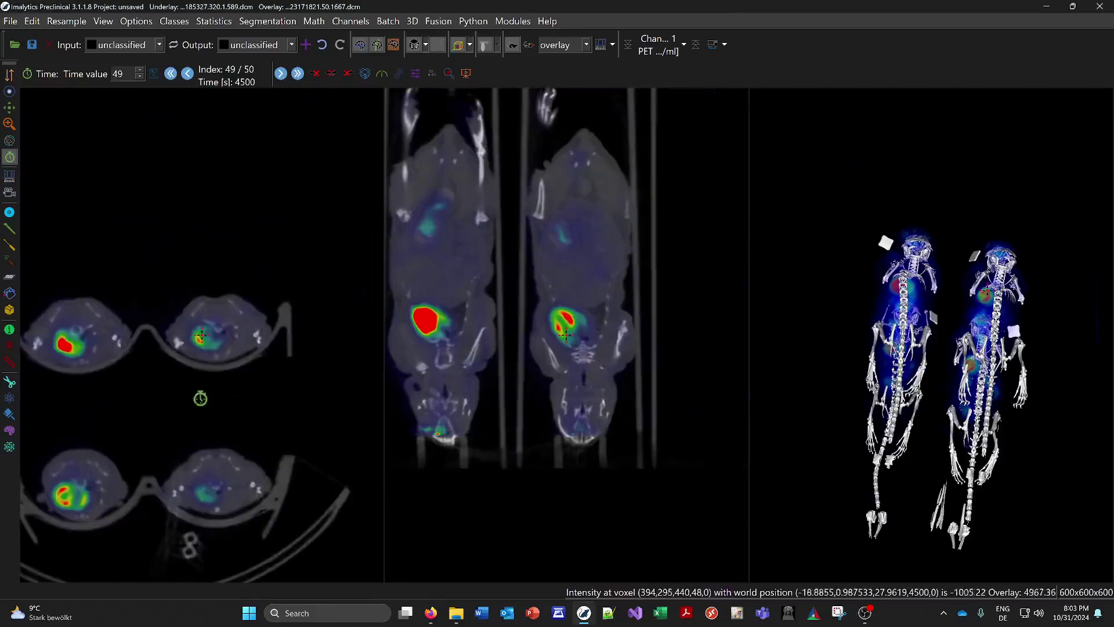
Step: Shift the PET overlay slightly sideways against the CT in the lengthwise slice using the Image fusion tool
left_click(9, 400)
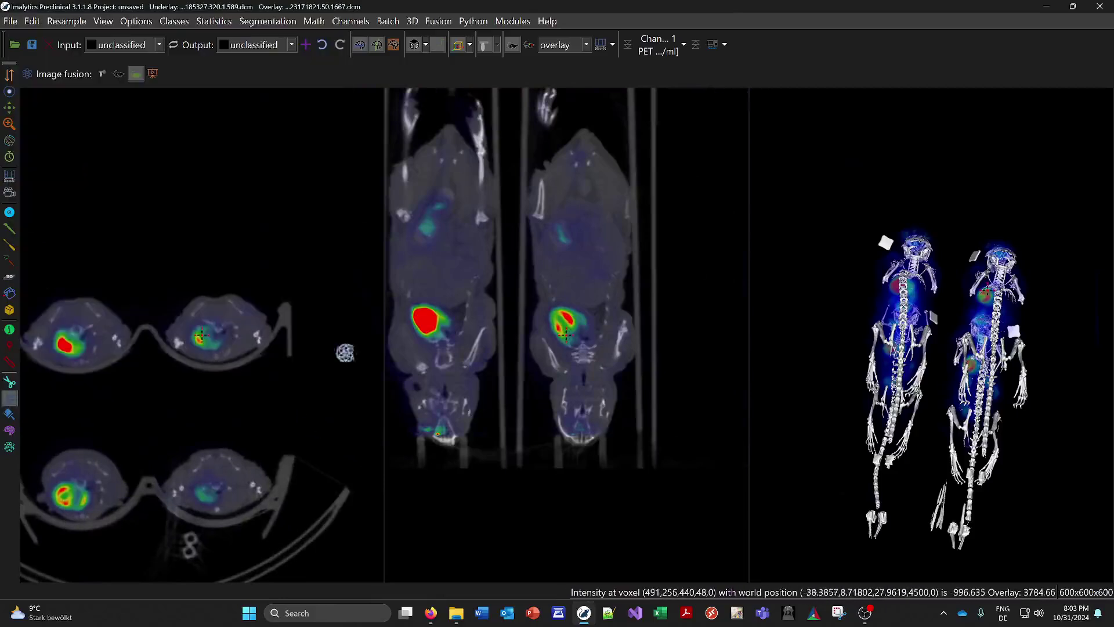
left_click_drag(523, 307, 532, 308)
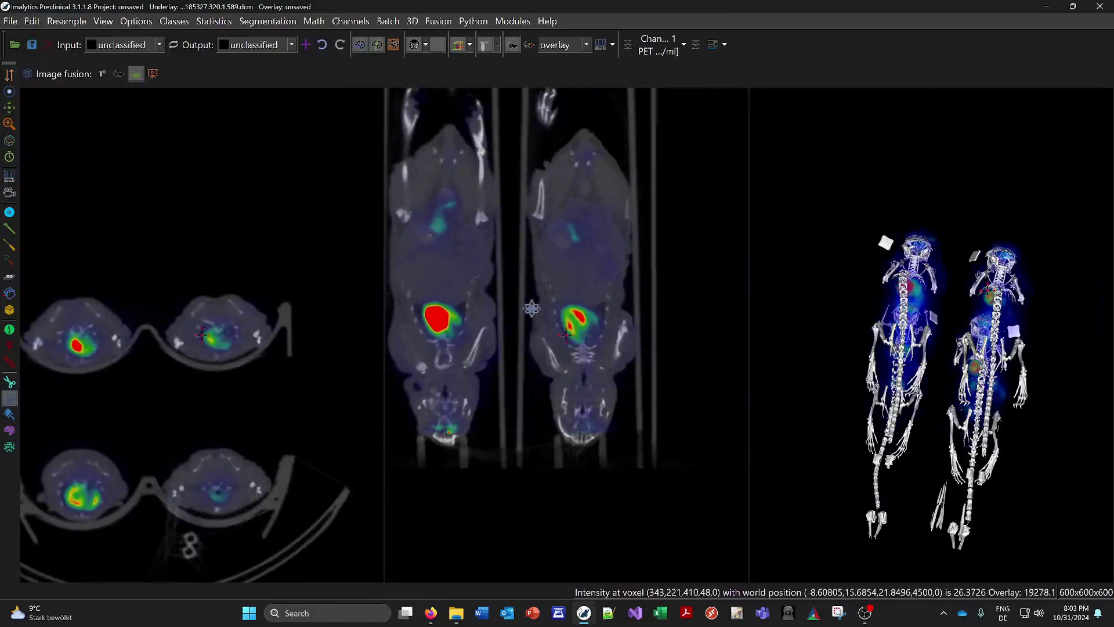
Step: Show the bounding boxes of both the underlay and the overlay, with both boxes fully in view in the 3D rendering
left_click(471, 45)
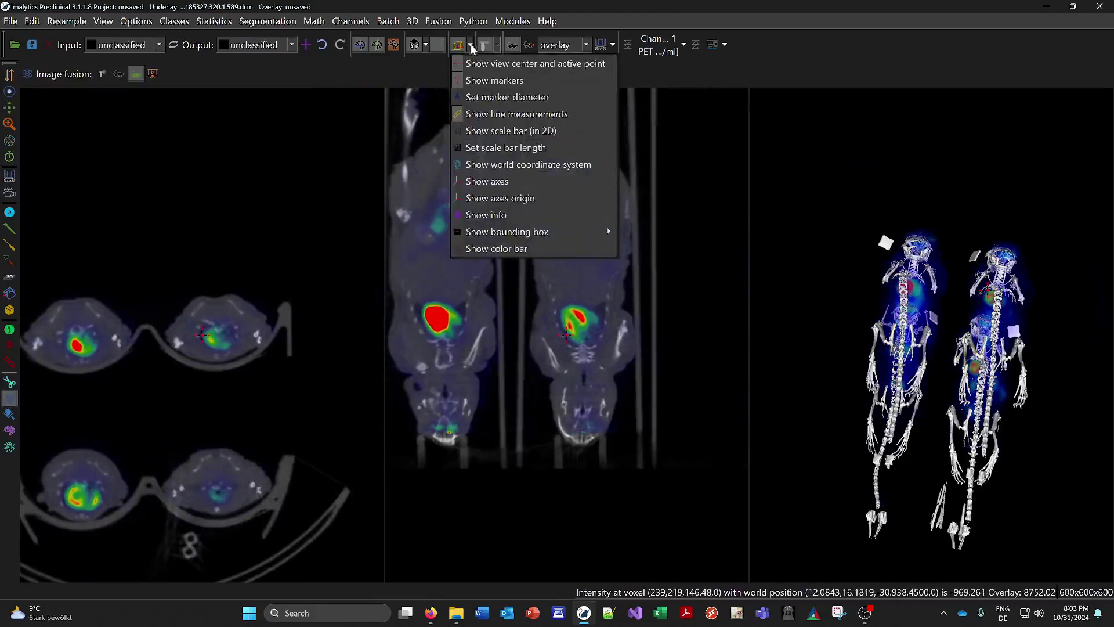
left_click(633, 232)
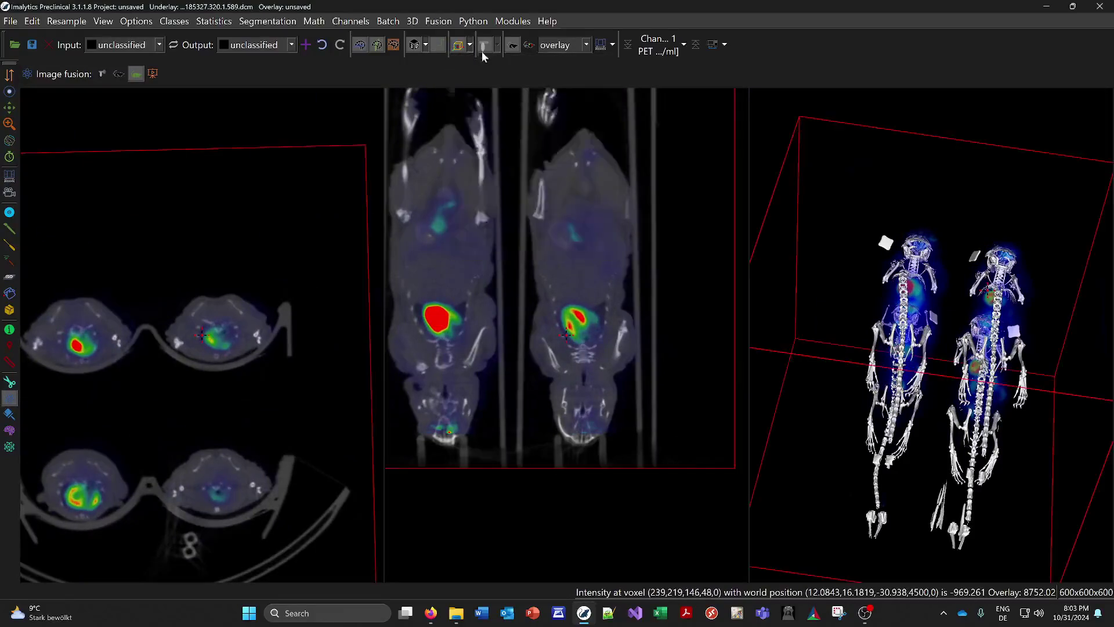
left_click(471, 46)
mouse_move(520, 233)
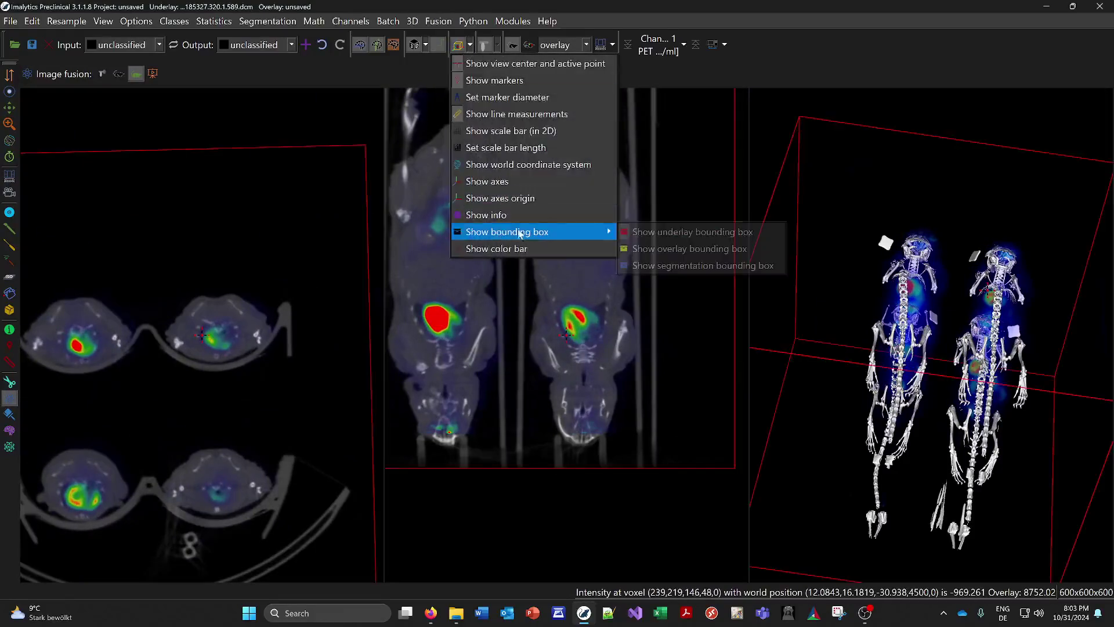
left_click(667, 248)
scroll(873, 337, "down", 5)
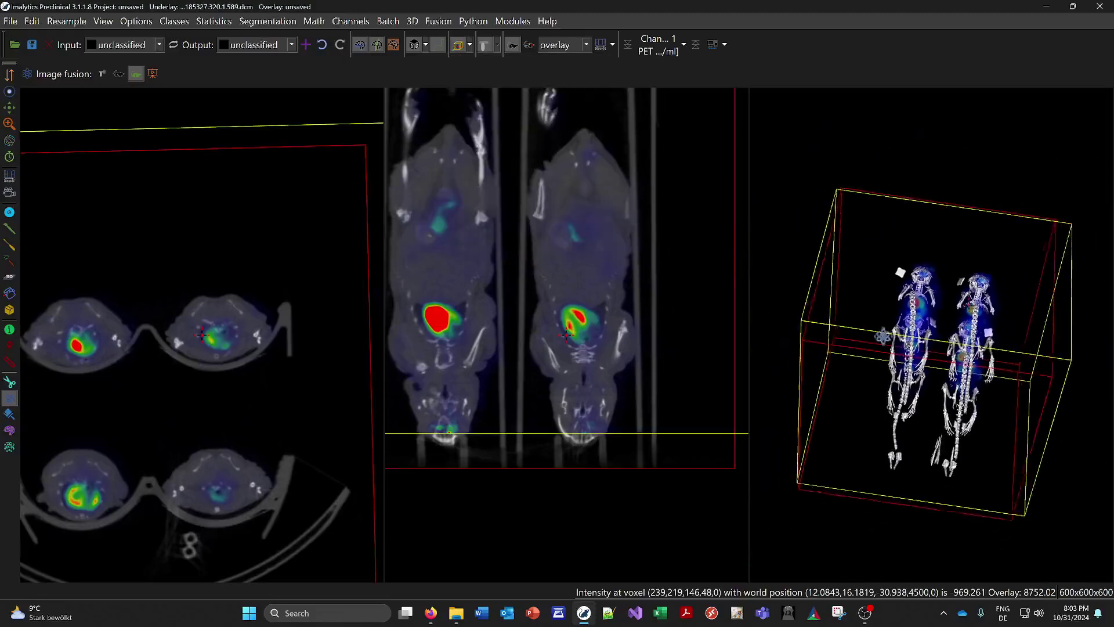
middle_click_drag(880, 338, 892, 390)
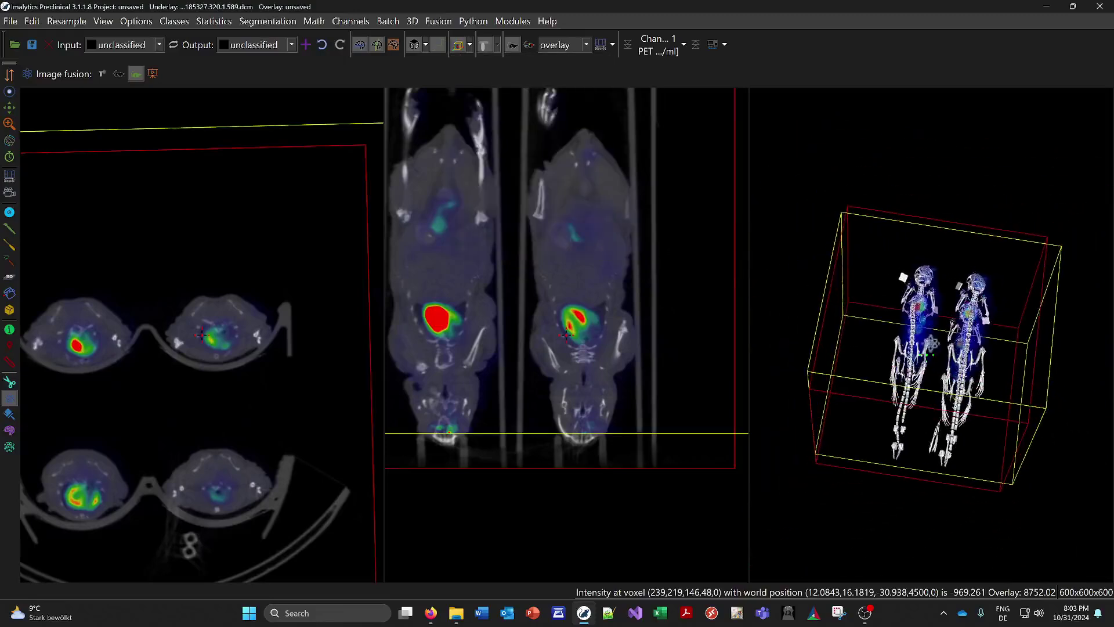
Step: Shift and slightly rotate the PET overlay against the CT in the 3D rendering and the lengthwise slice
left_click_drag(931, 344, 928, 340)
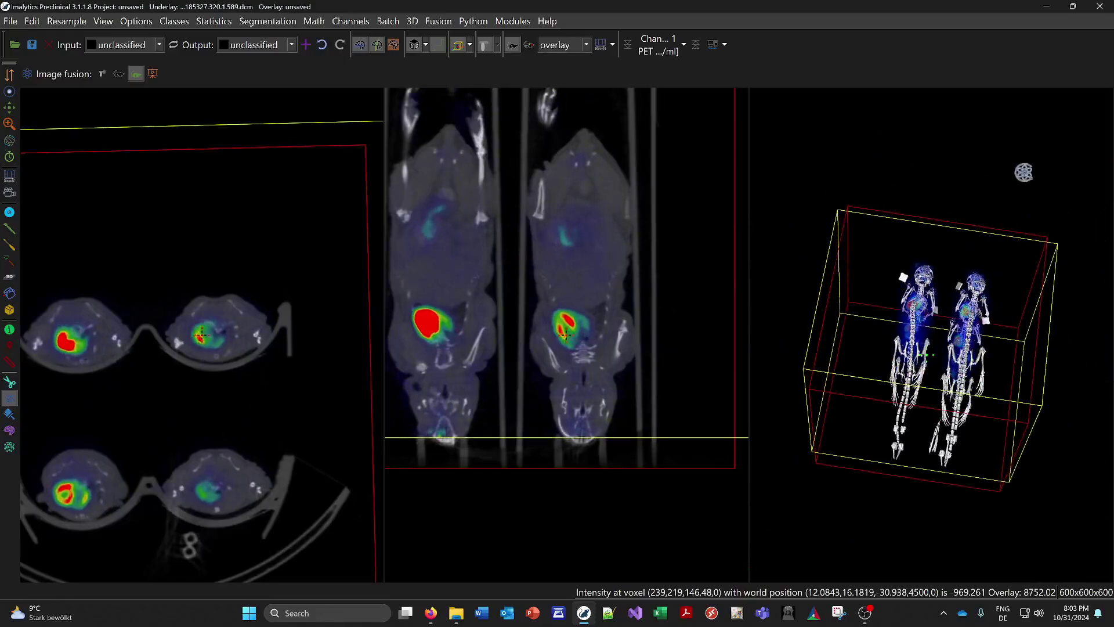
mouse_move(1023, 172)
left_mouse_down()
mouse_move(1009, 159)
mouse_move(1017, 164)
left_mouse_up()
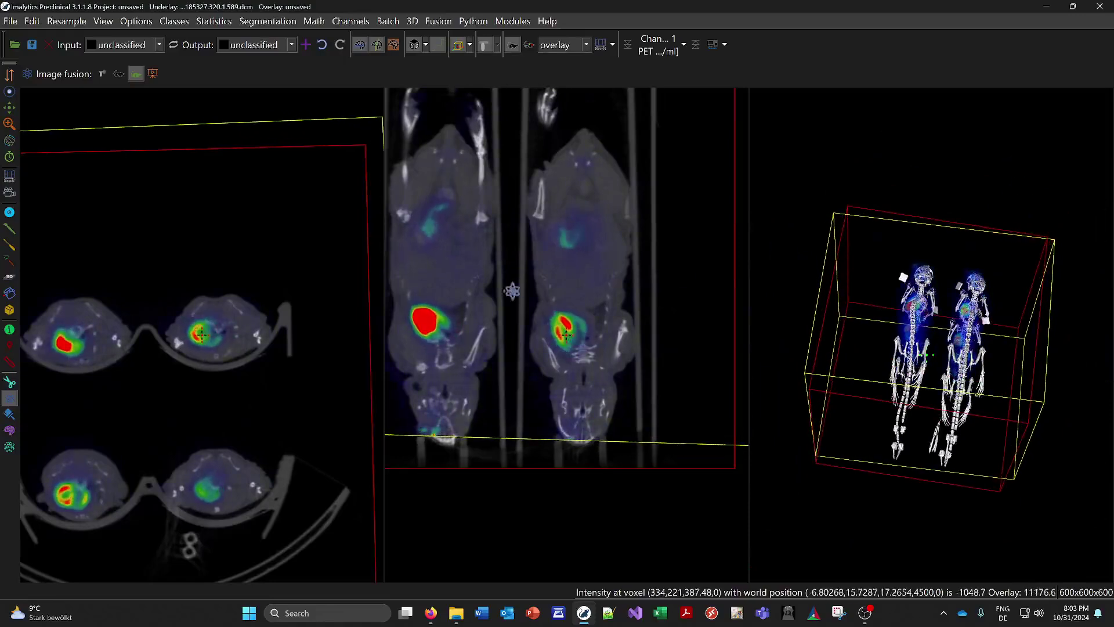
left_click_drag(521, 294, 520, 295)
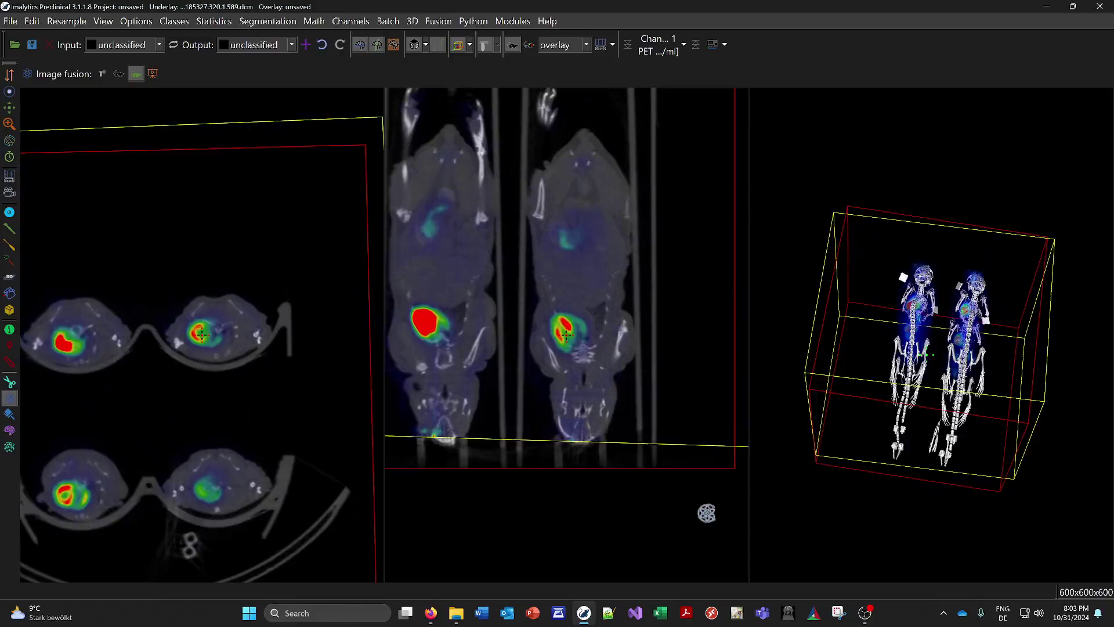
left_click_drag(707, 513, 709, 509)
Step: Fine-tune the PET overlay's alignment with the CT at the heart and brain uptake of different mice
left_click(207, 331)
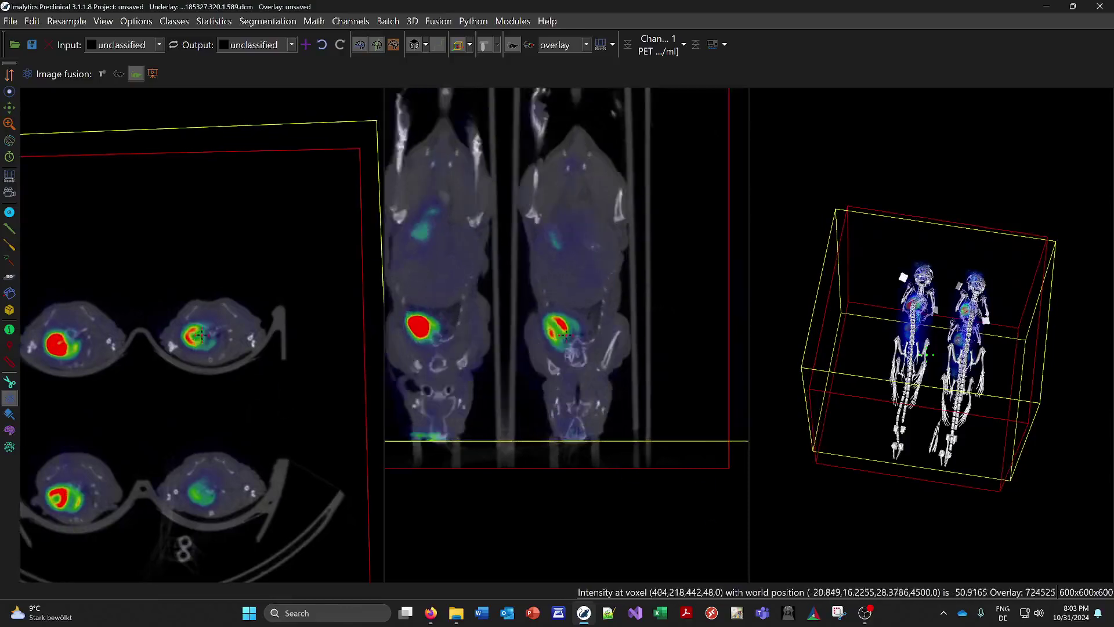
right_click_drag(574, 369, 573, 405)
scroll(126, 395, "up", 2)
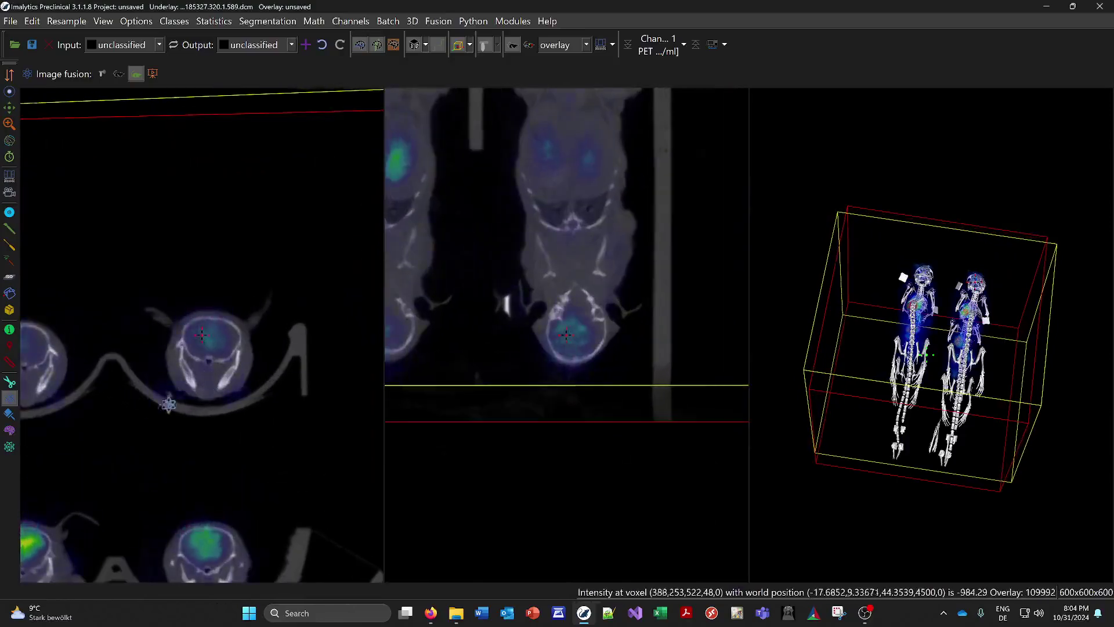
scroll(161, 410, "down", 2)
scroll(161, 410, "down", 1)
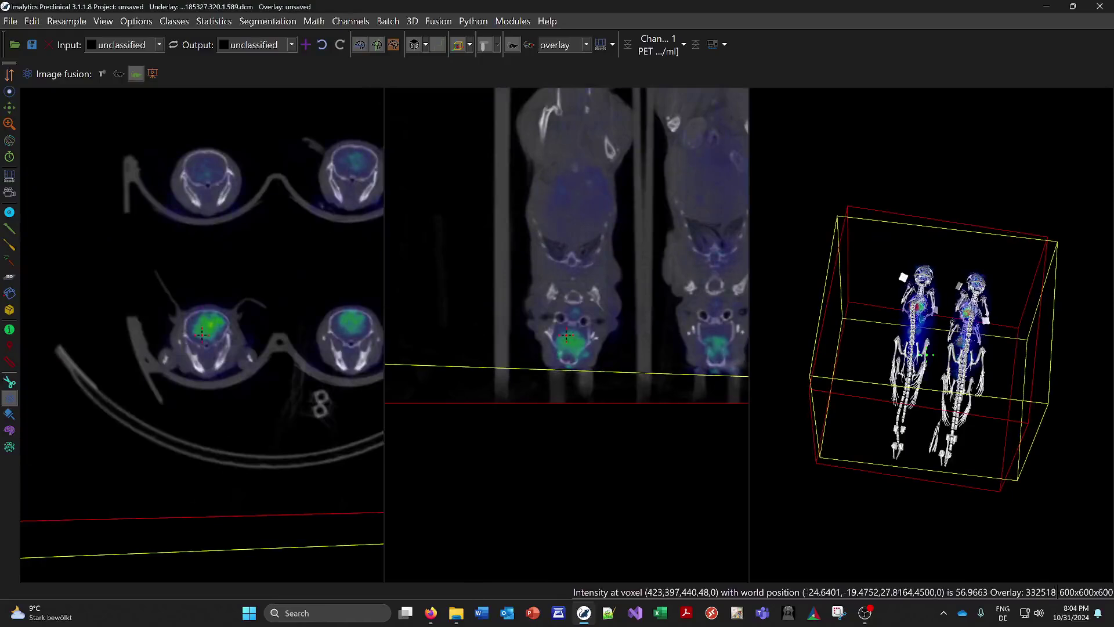
Step: Center the slice views on the torso and heart uptake of different mice to check the PET/CT alignment
left_click(580, 218)
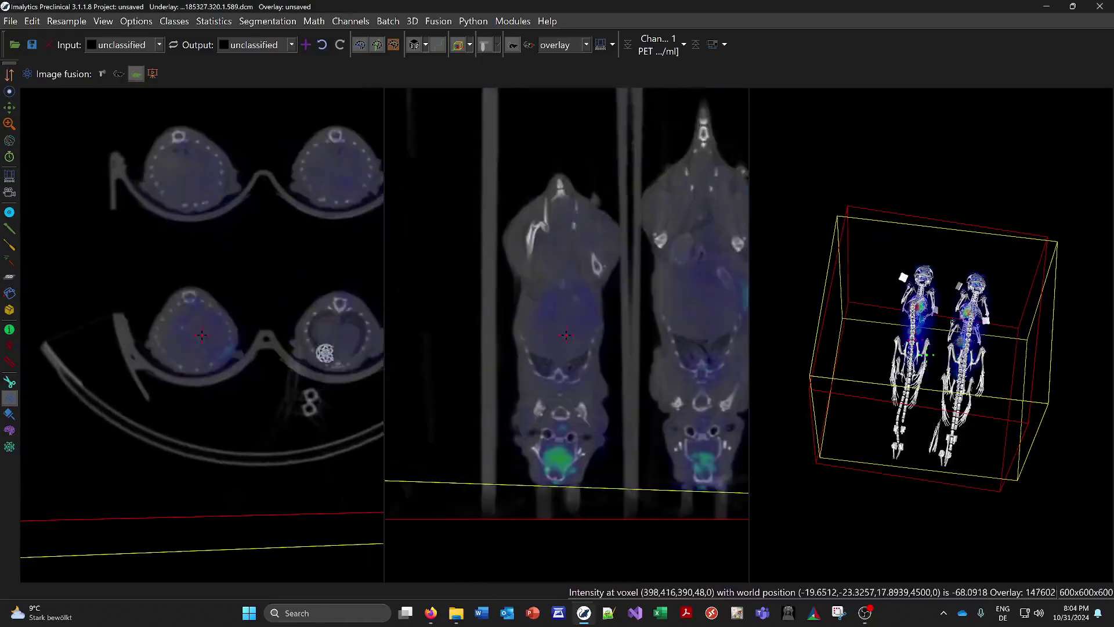
left_click(544, 279)
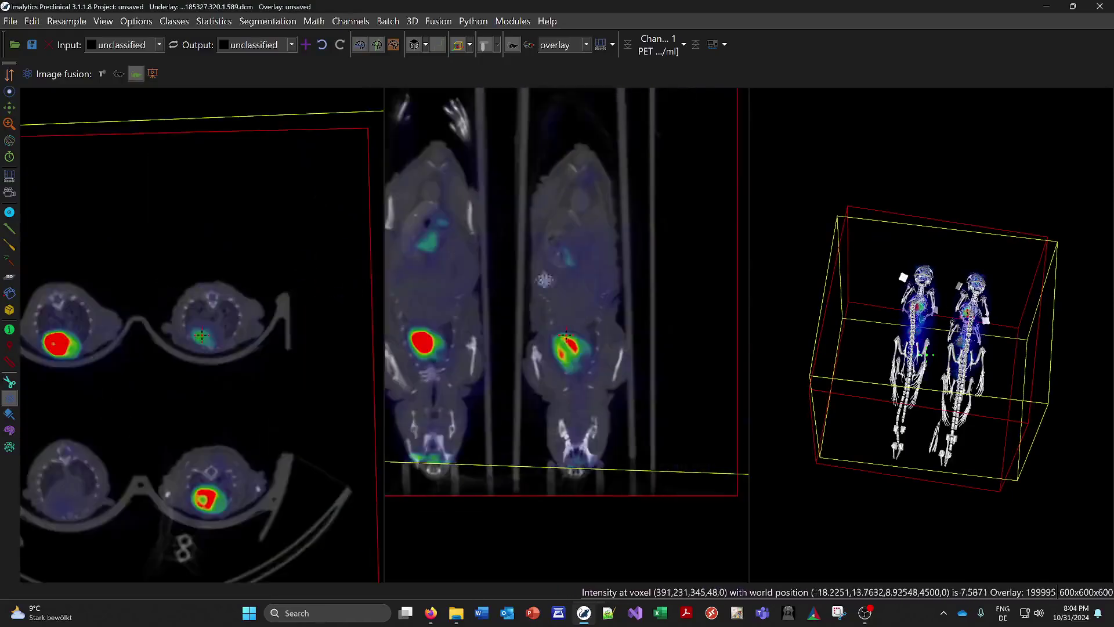
left_click(67, 342)
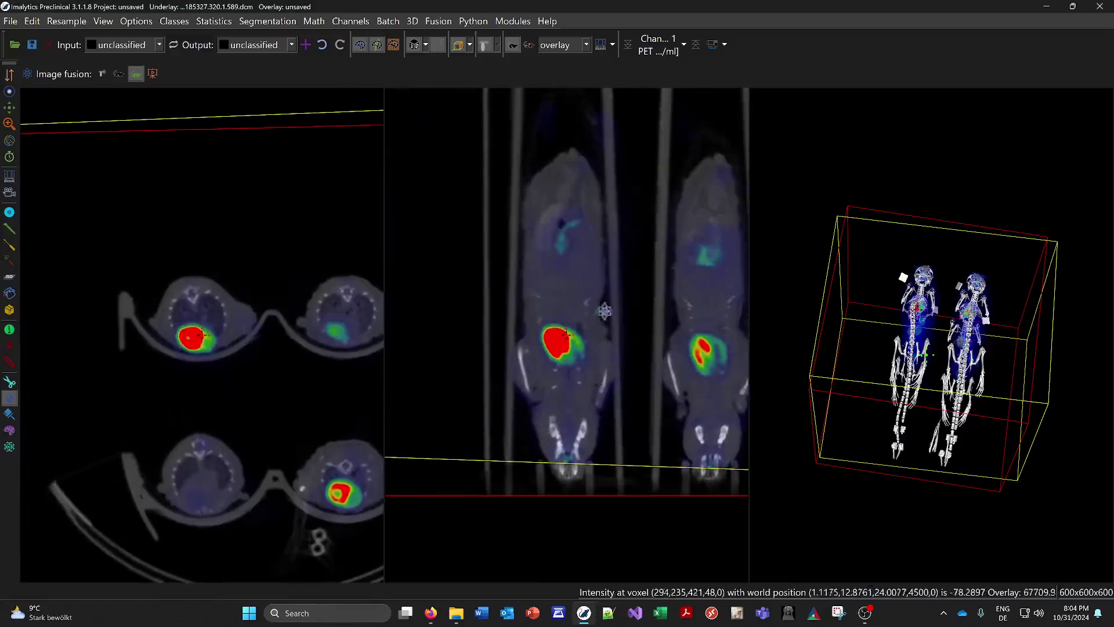
Step: Raise the upper limit of the PET overlay's color window and center the slices on the neighboring mouse's heart
left_click(600, 45)
left_click_drag(519, 226, 627, 227)
left_click(839, 172)
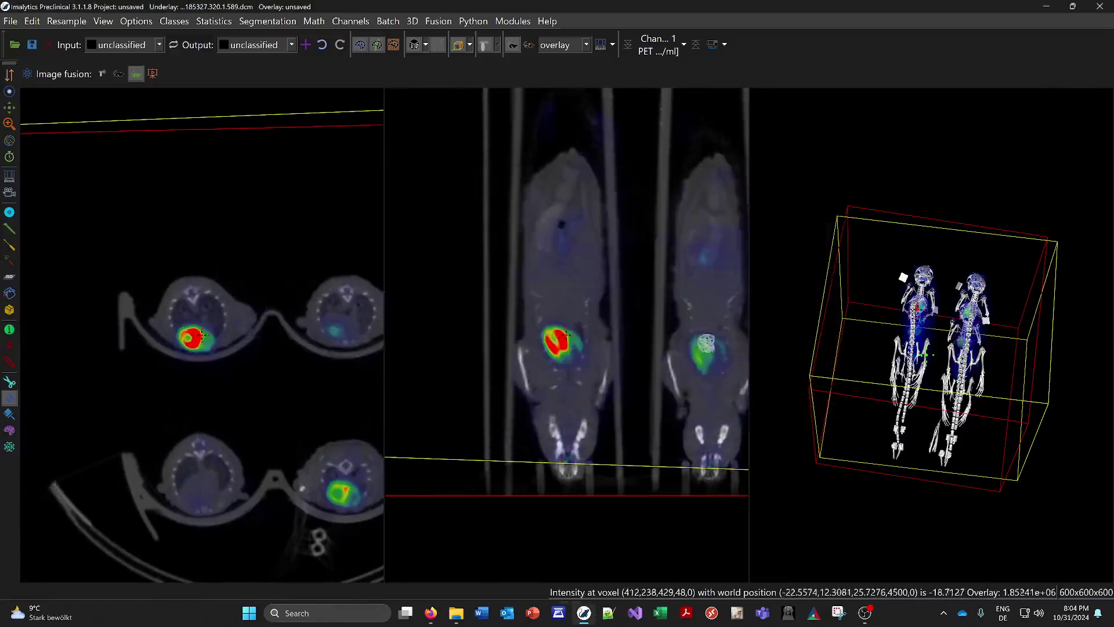
left_click(700, 351)
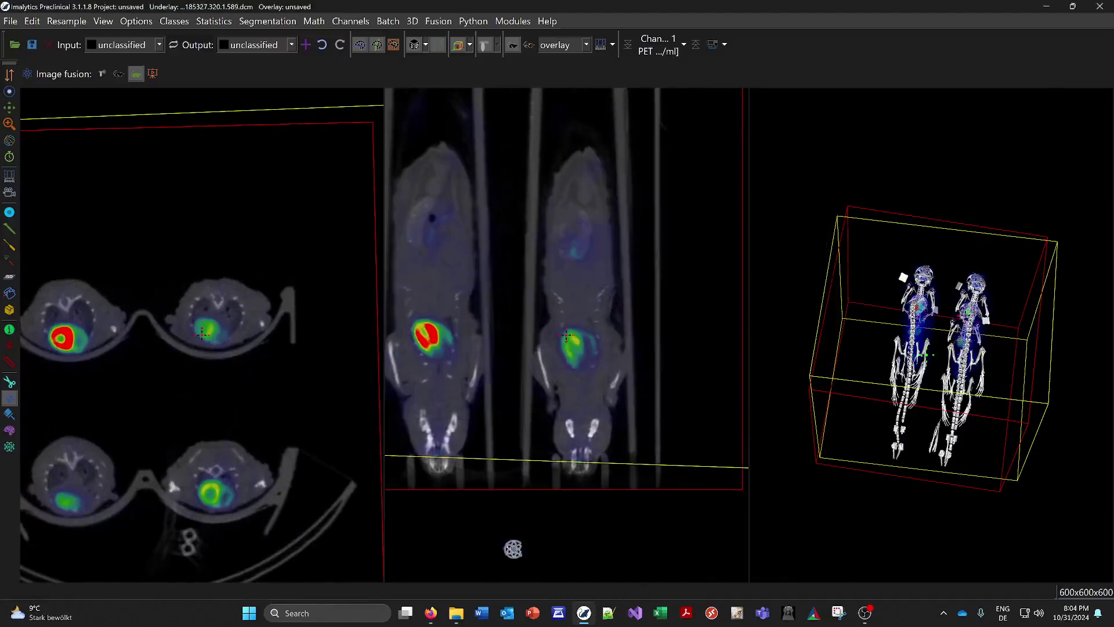
Step: Open a second Imalytics Preclinical 3.1 window and load the Registration phantom example from the PET/SPECT Phantech phantoms
right_click(584, 614)
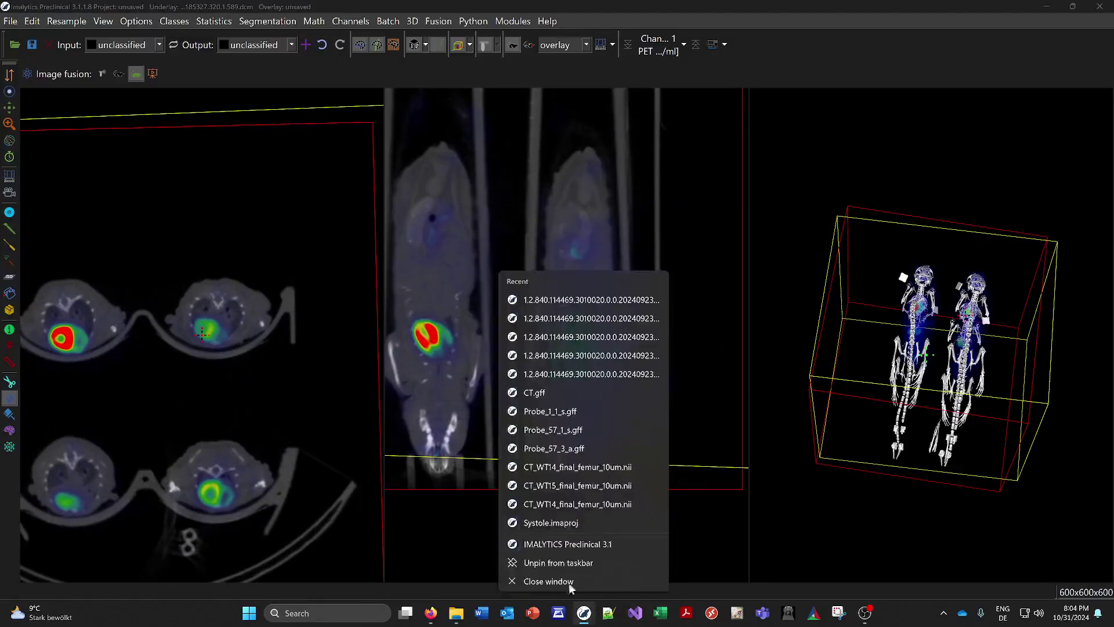
left_click(554, 540)
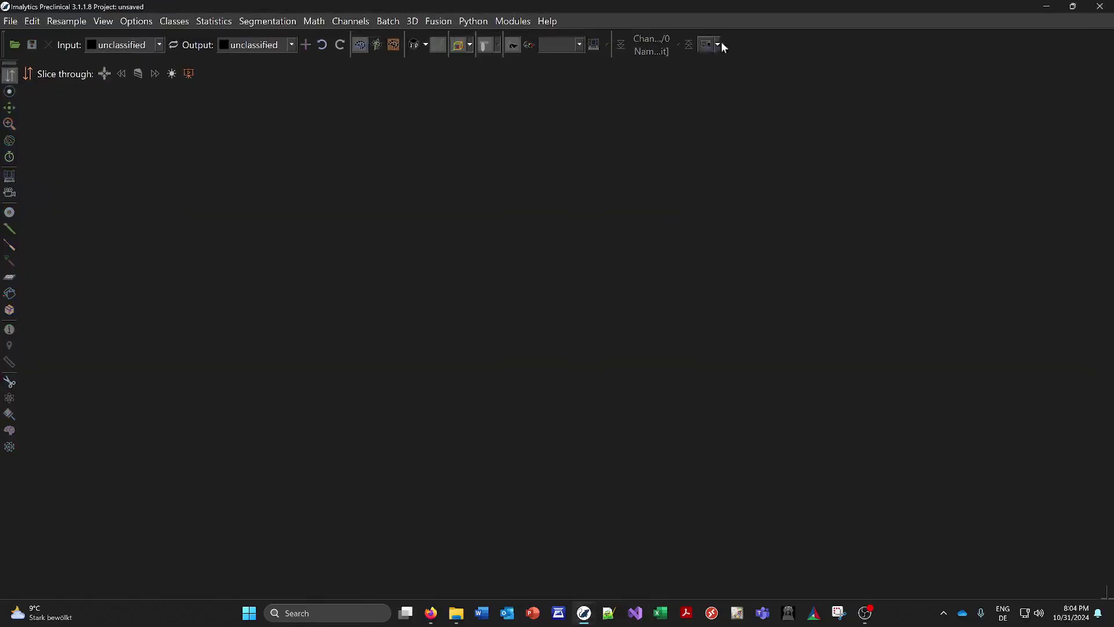
left_click(718, 44)
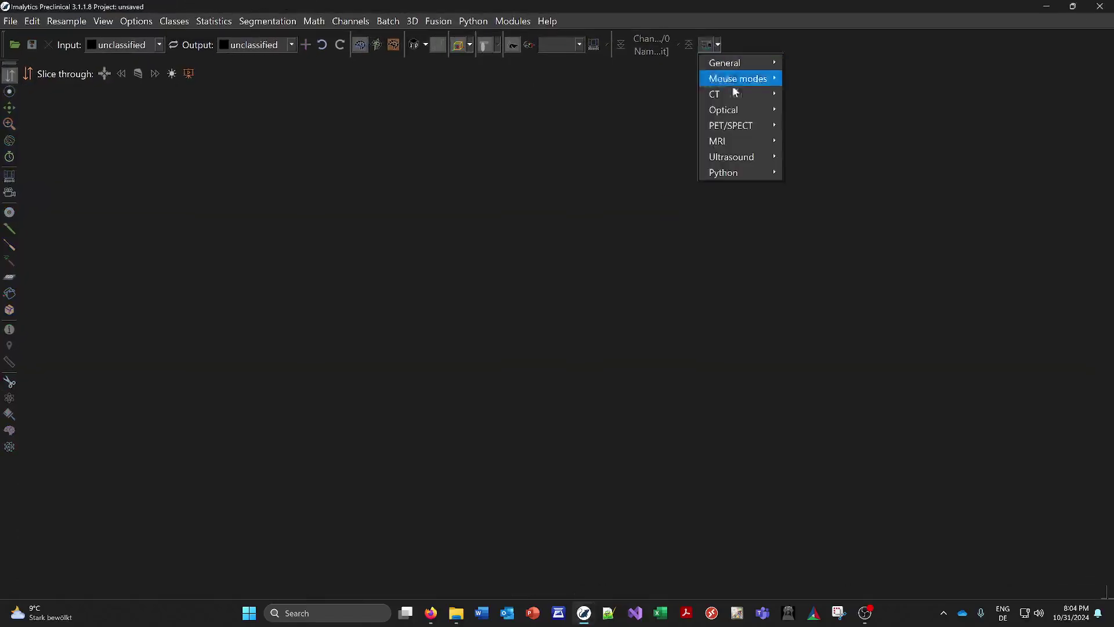
mouse_move(746, 124)
mouse_move(866, 253)
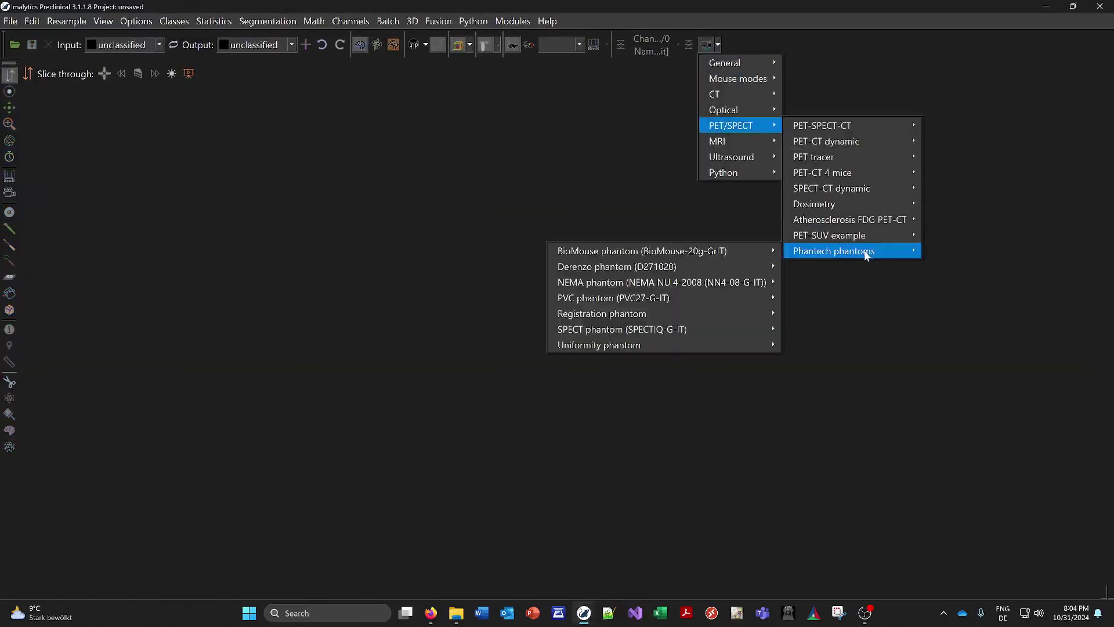
mouse_move(754, 313)
left_click(809, 319)
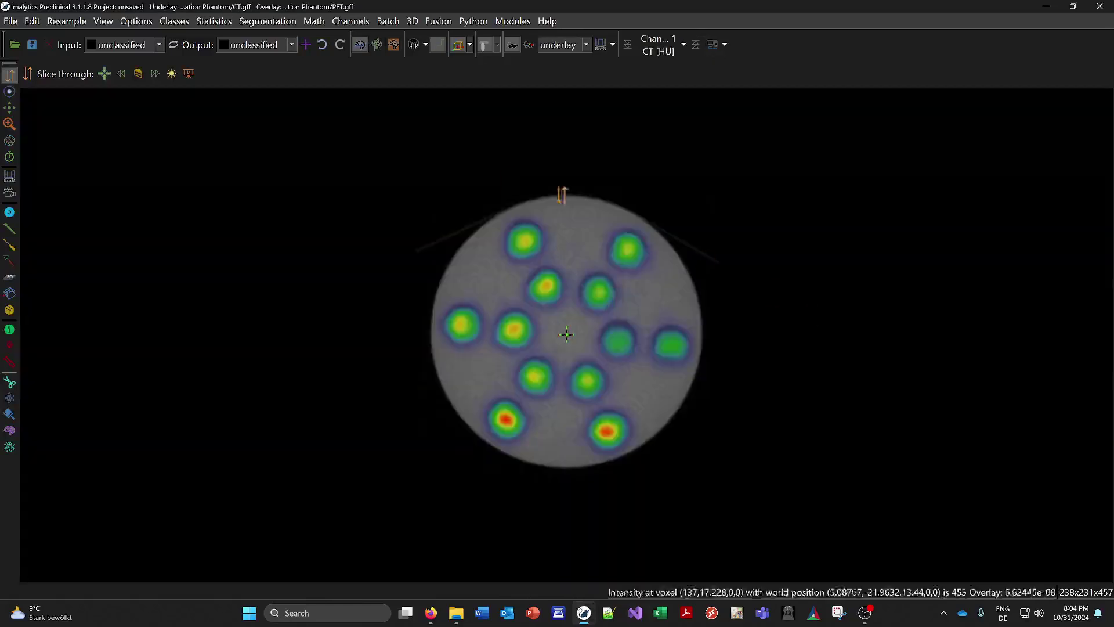
Step: Add a 3D rendering of the phantom and lower the CT window's maximum to about 1651 HU
left_click(415, 44)
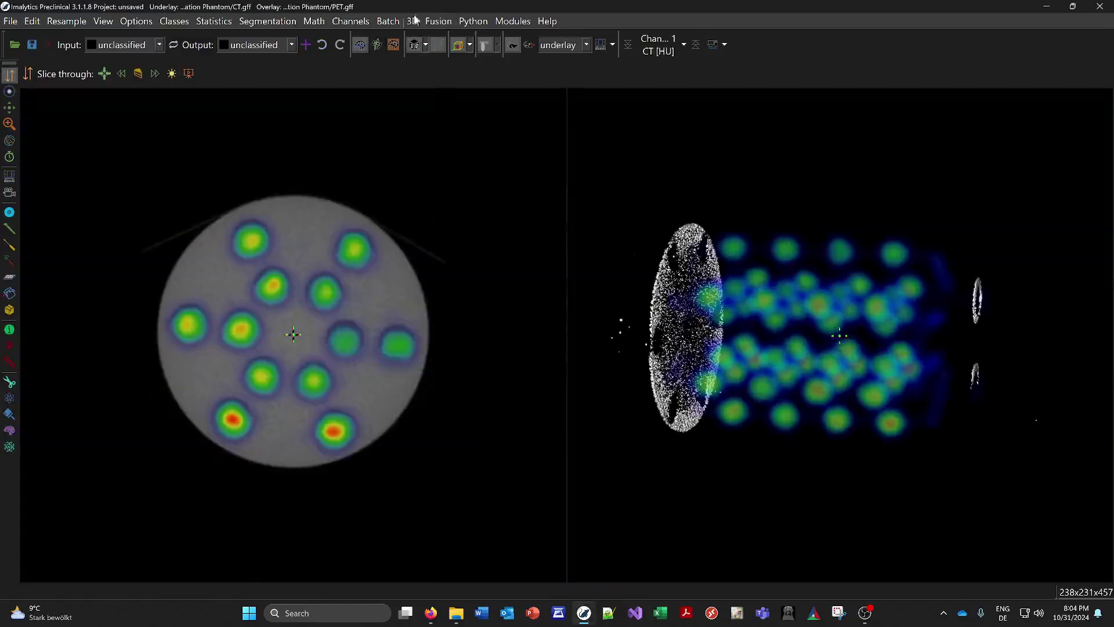
left_click(608, 49)
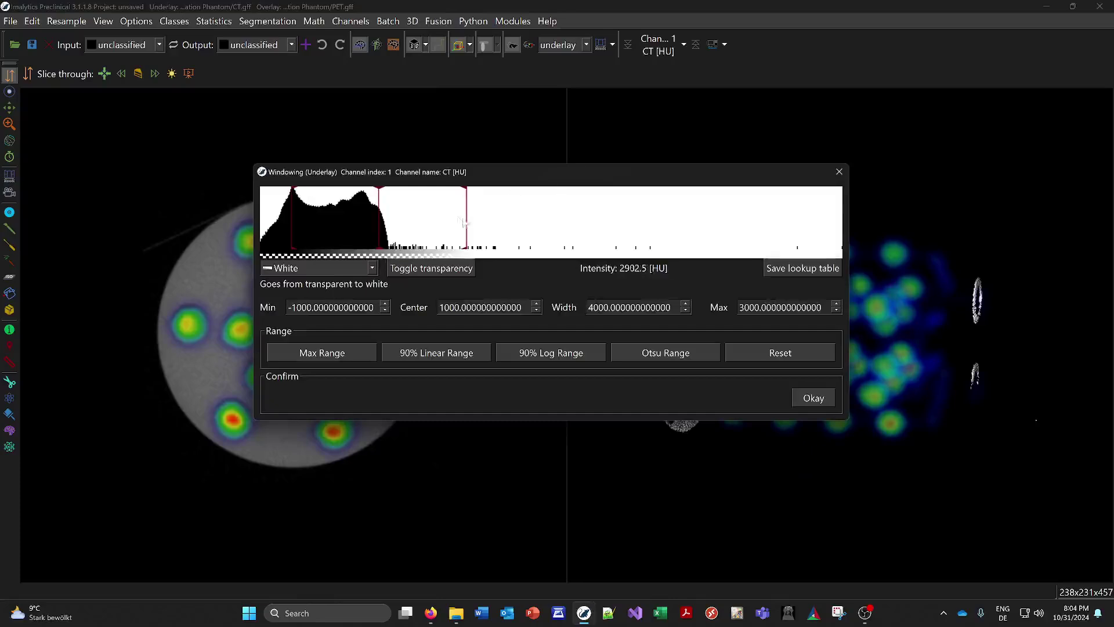
left_click_drag(441, 223, 417, 223)
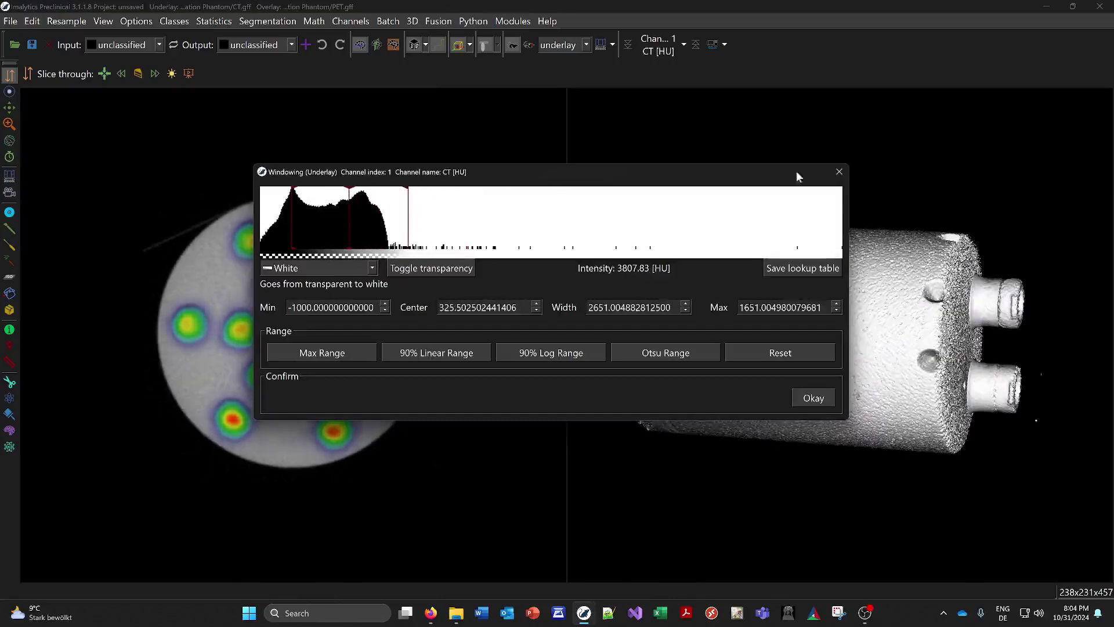
left_click(839, 172)
Step: Render the phantom's CT semi-transparently in 3D and rotate it to view the PET-filled spheres inside
left_click(512, 21)
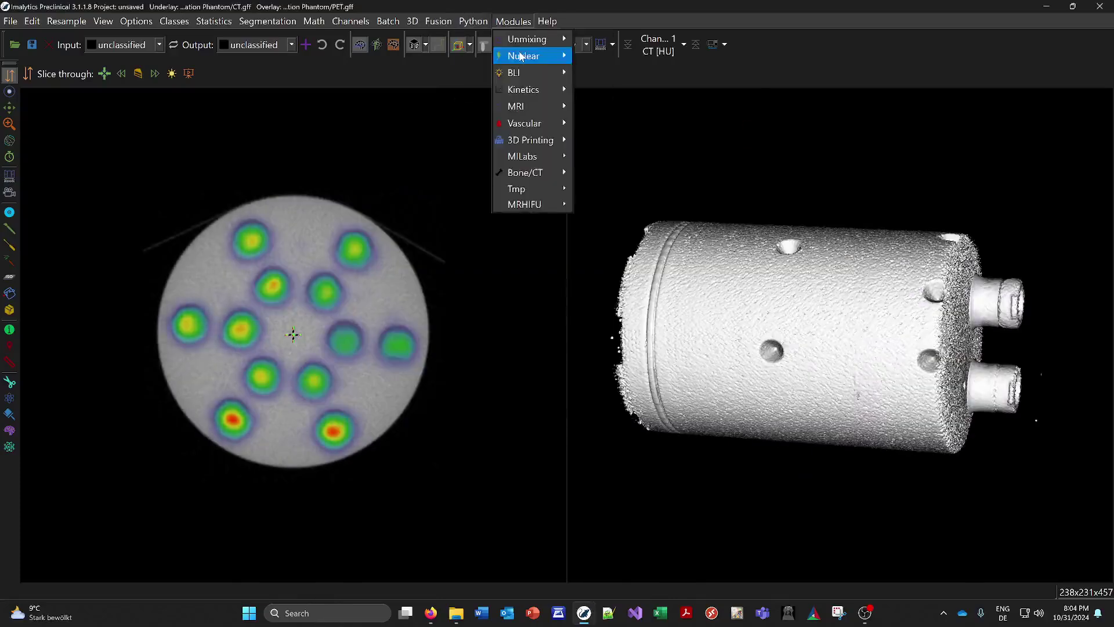
mouse_move(521, 56)
left_click(513, 22)
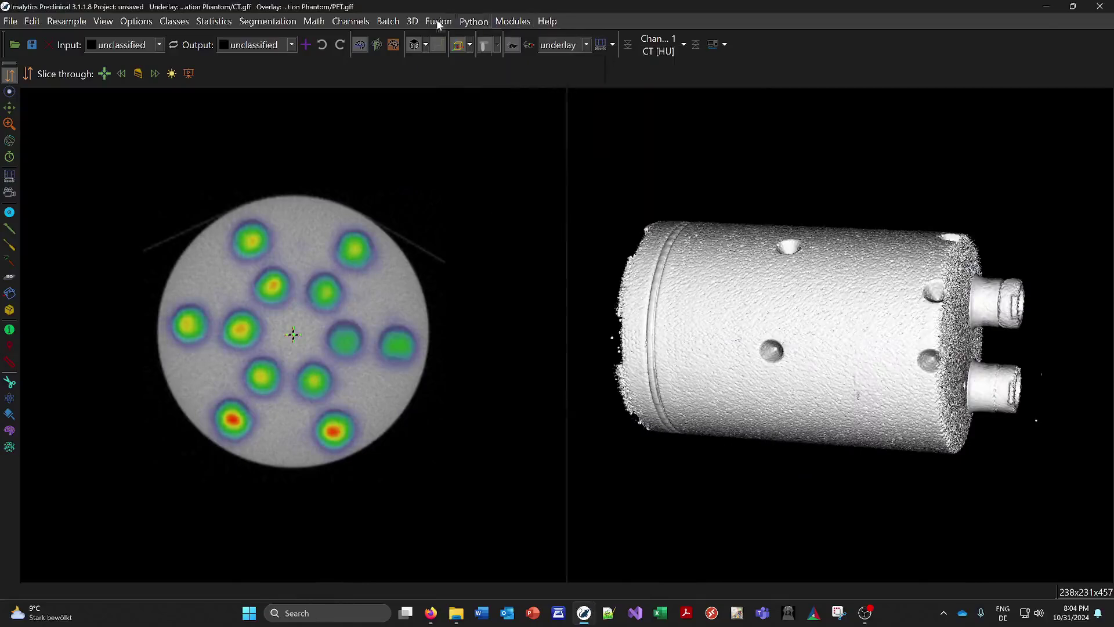
left_click(412, 21)
left_click(435, 124)
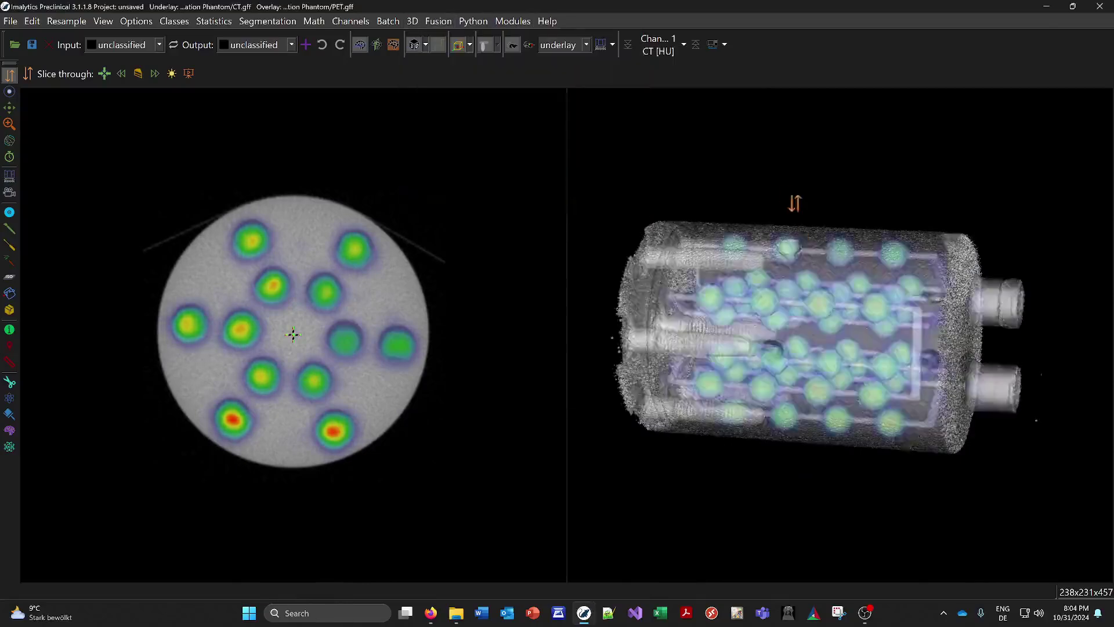
left_click_drag(674, 299, 679, 236)
Step: Close the registration phantom window and discard its project settings
left_click(1101, 5)
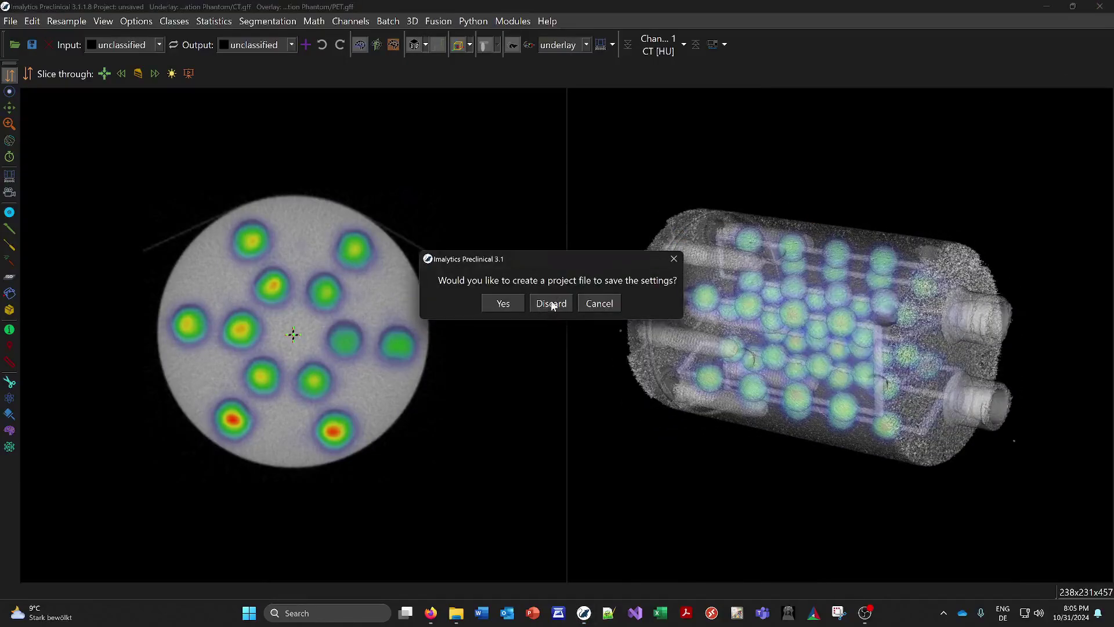
left_click(551, 304)
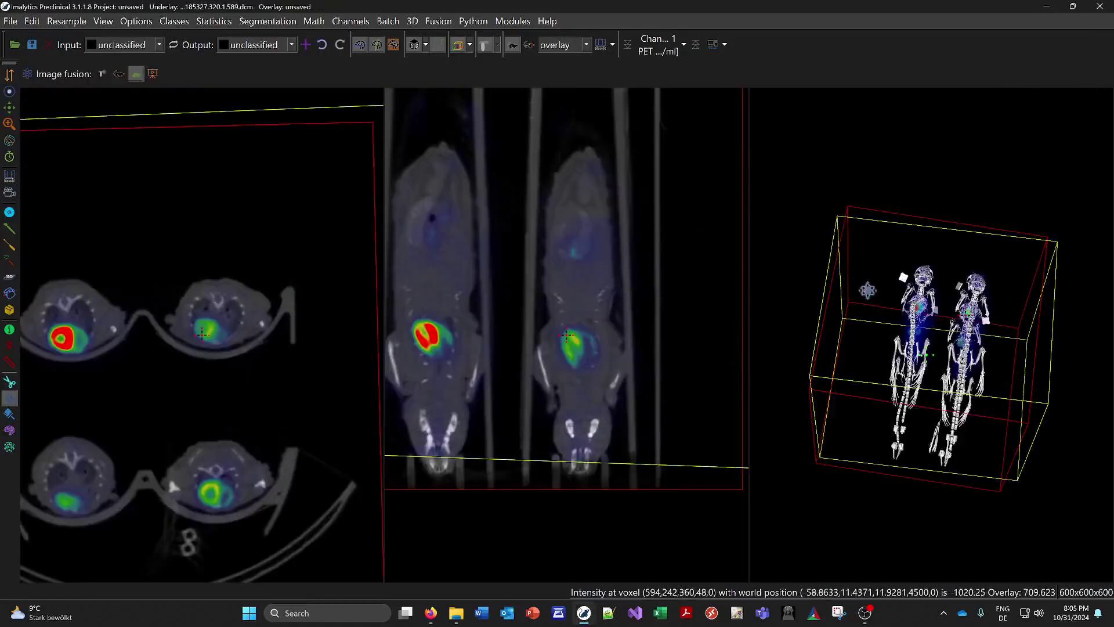
left_click(439, 21)
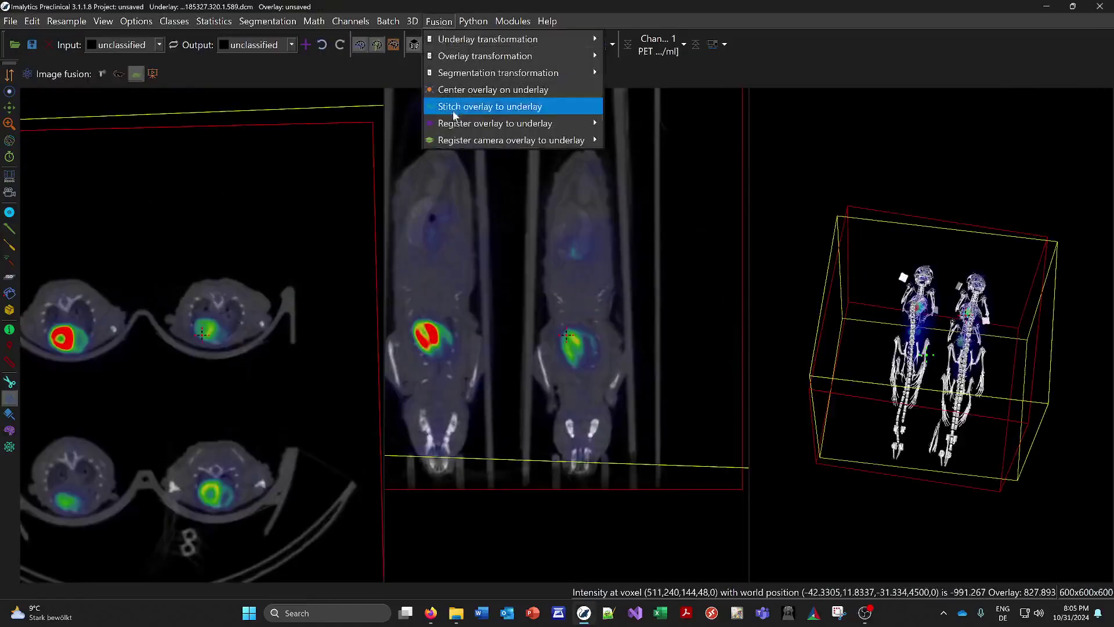
mouse_move(462, 73)
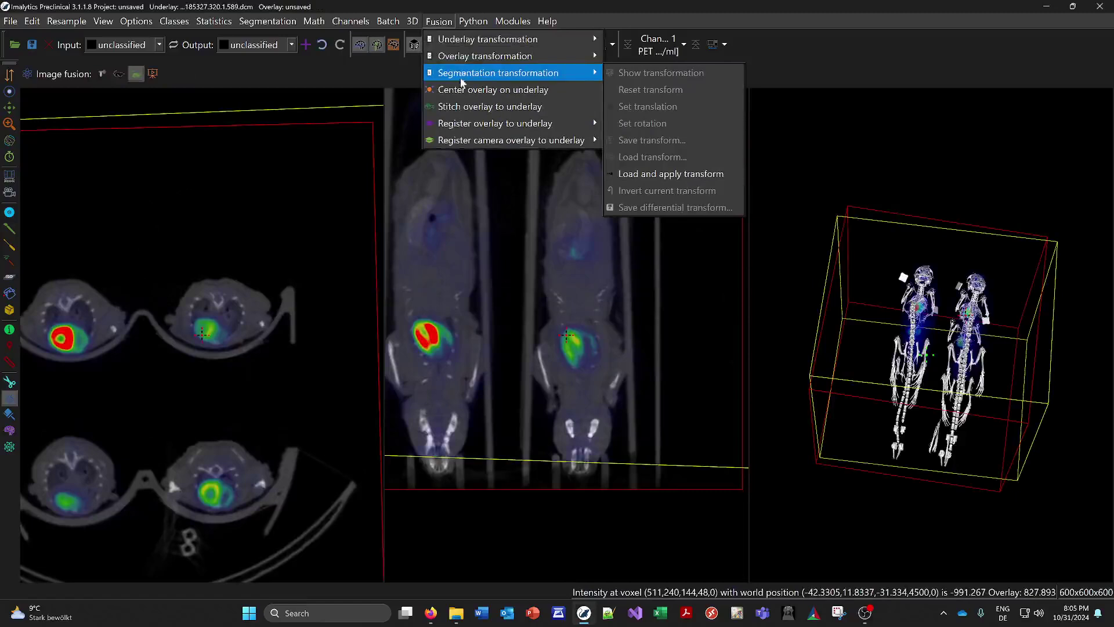
left_click(648, 16)
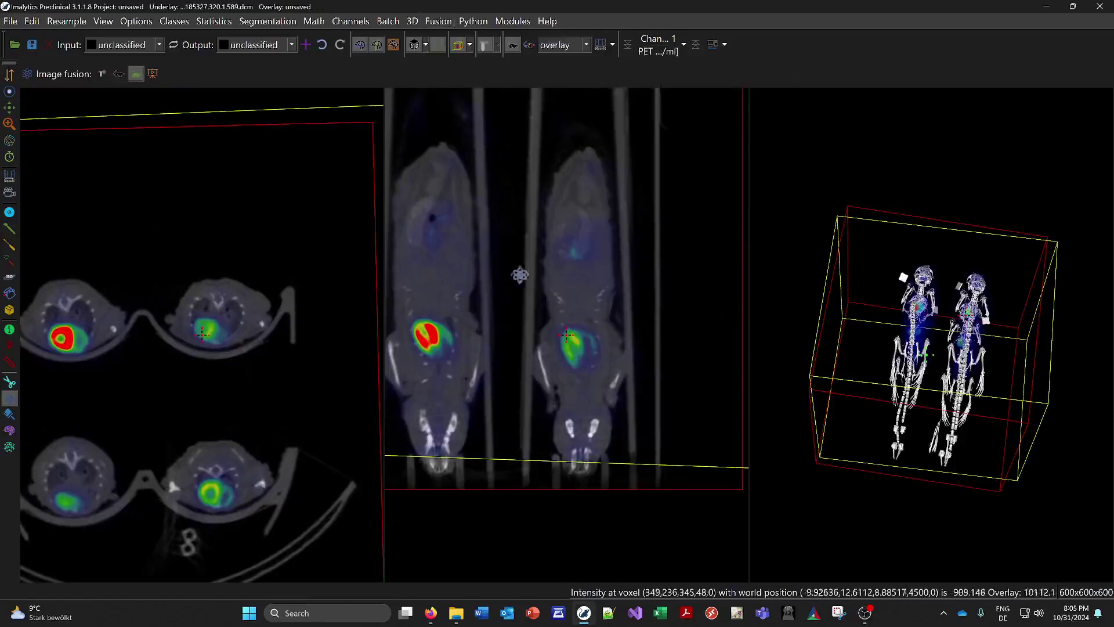
Step: Examine the offset between the PET and CT bounding boxes in both slice views, ending centered on a mouse's chest
right_click_drag(177, 347, 209, 315)
scroll(191, 333, "down", 1)
middle_click(243, 314)
right_click_drag(515, 254, 489, 294)
middle_click(185, 474)
middle_click(142, 256)
scroll(195, 244, "down", 2)
scroll(212, 278, "down", 3)
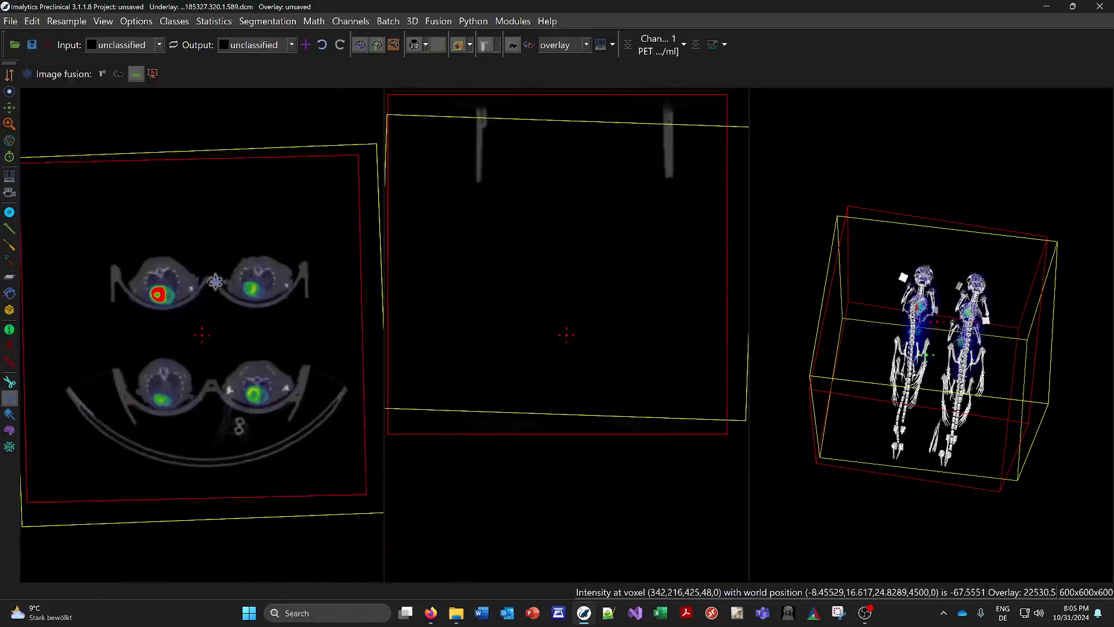
scroll(191, 335, "up", 2)
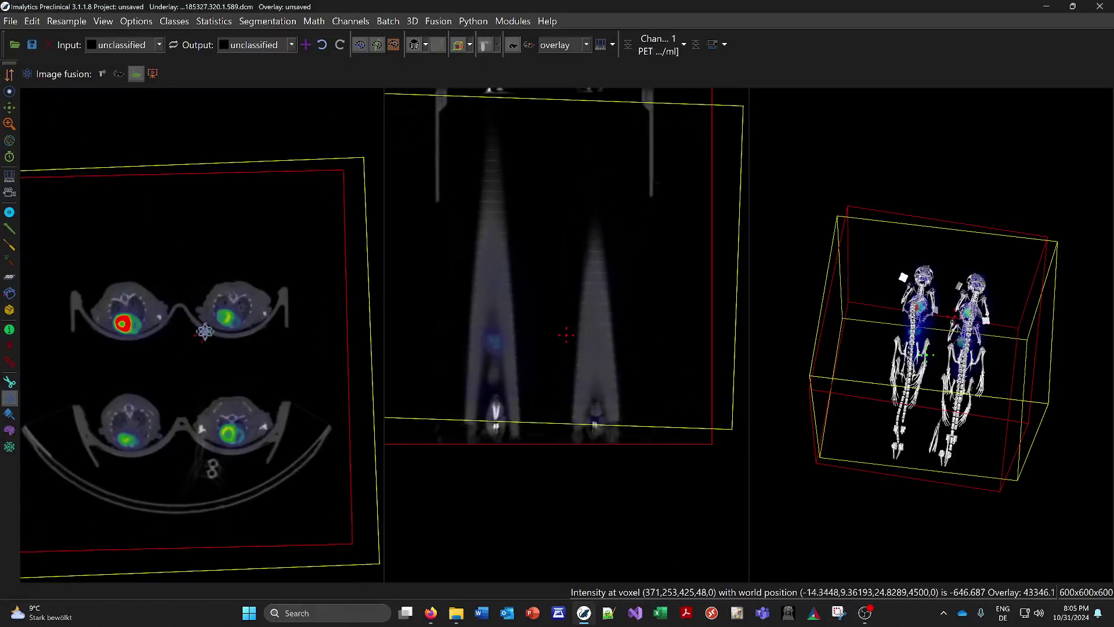
left_click(131, 310)
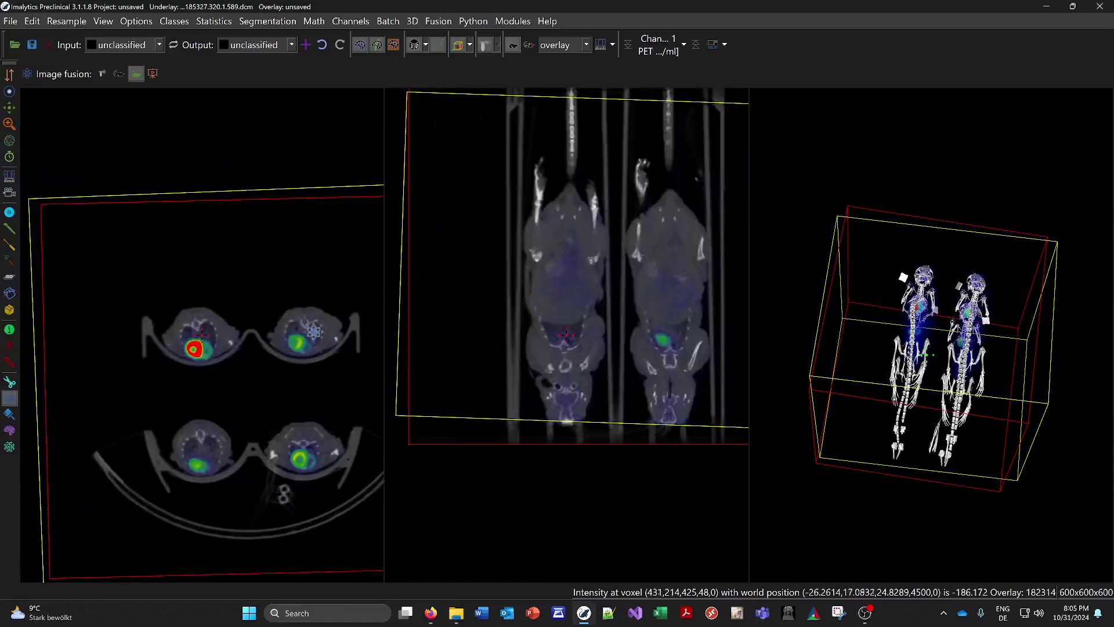
Step: Center the slices on the neighbouring mouse's chest and lower the CT window's maximum to about 598 HU
left_click(313, 332)
scroll(207, 355, "up", 5)
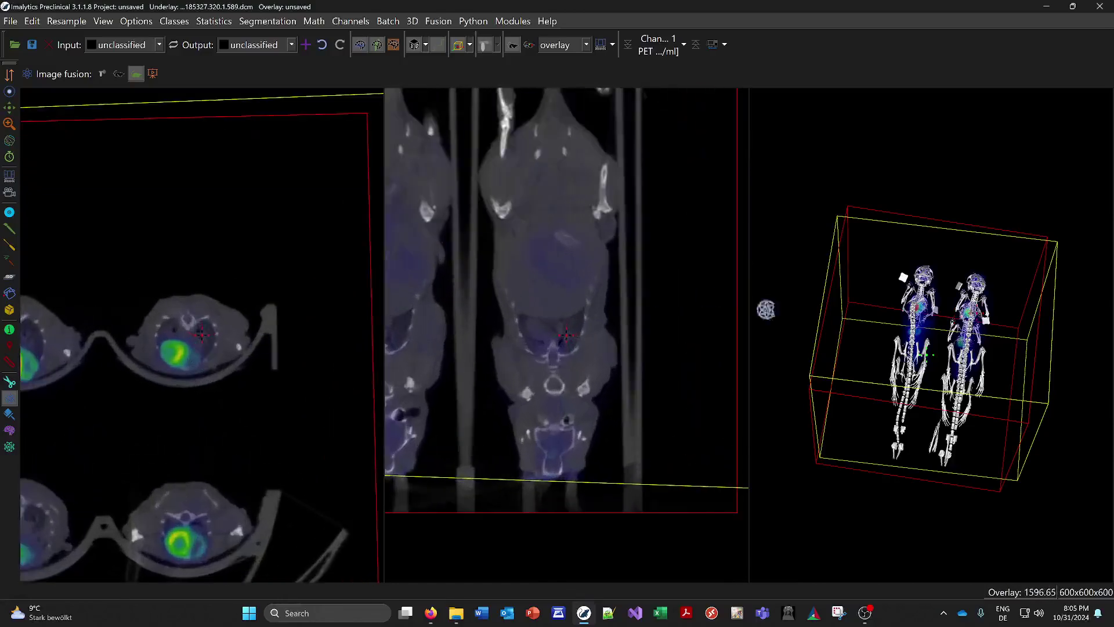
scroll(587, 45, "up", 1)
left_click(601, 46)
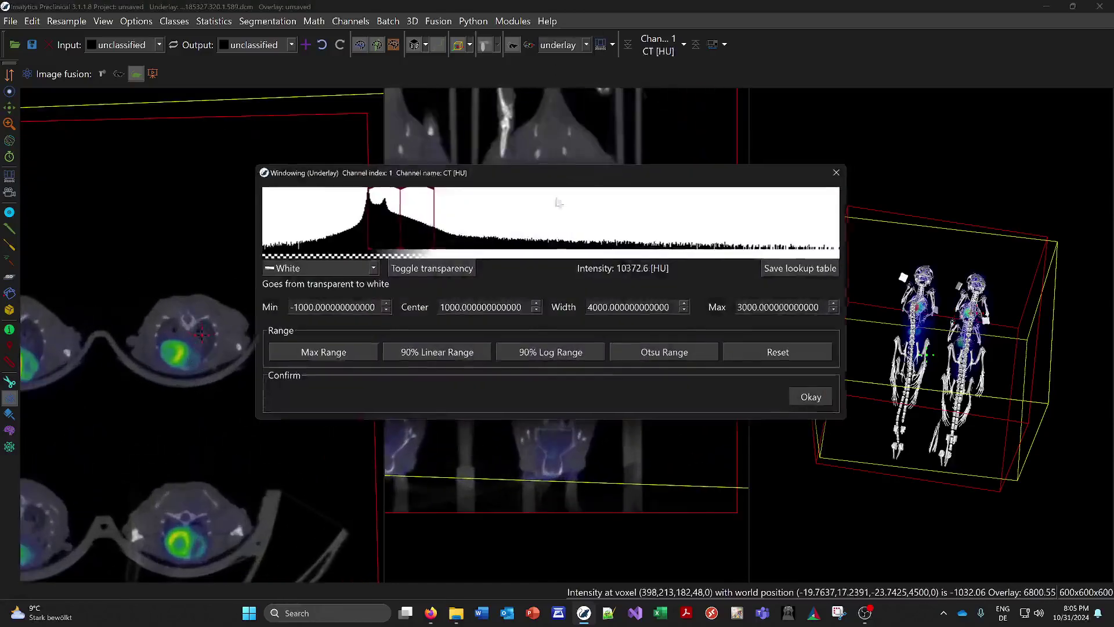
left_click_drag(434, 225, 392, 223)
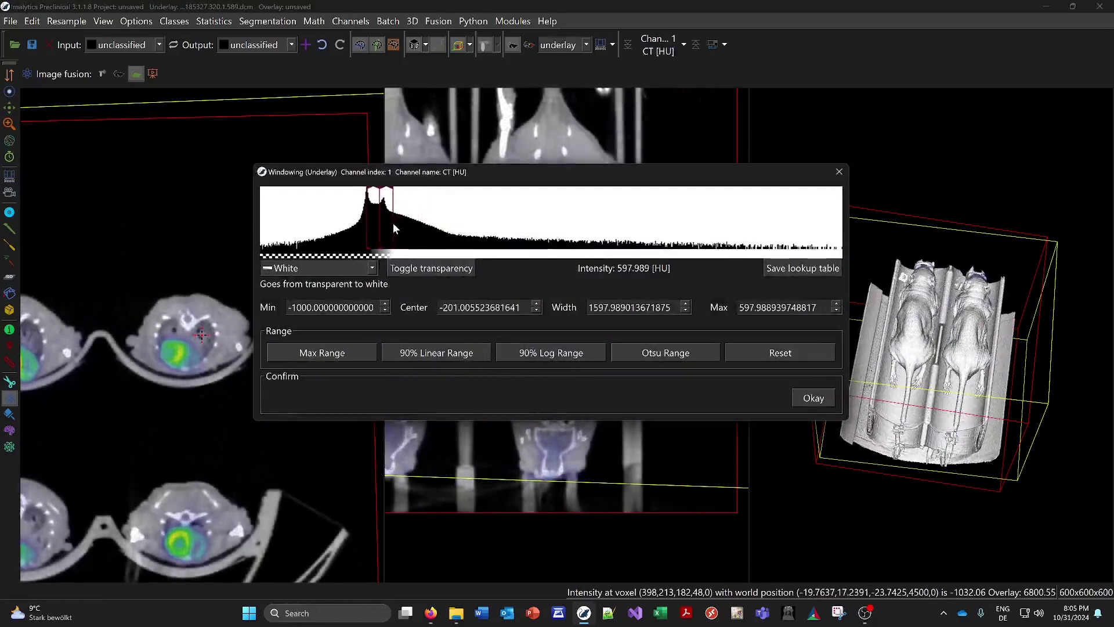
left_click(839, 171)
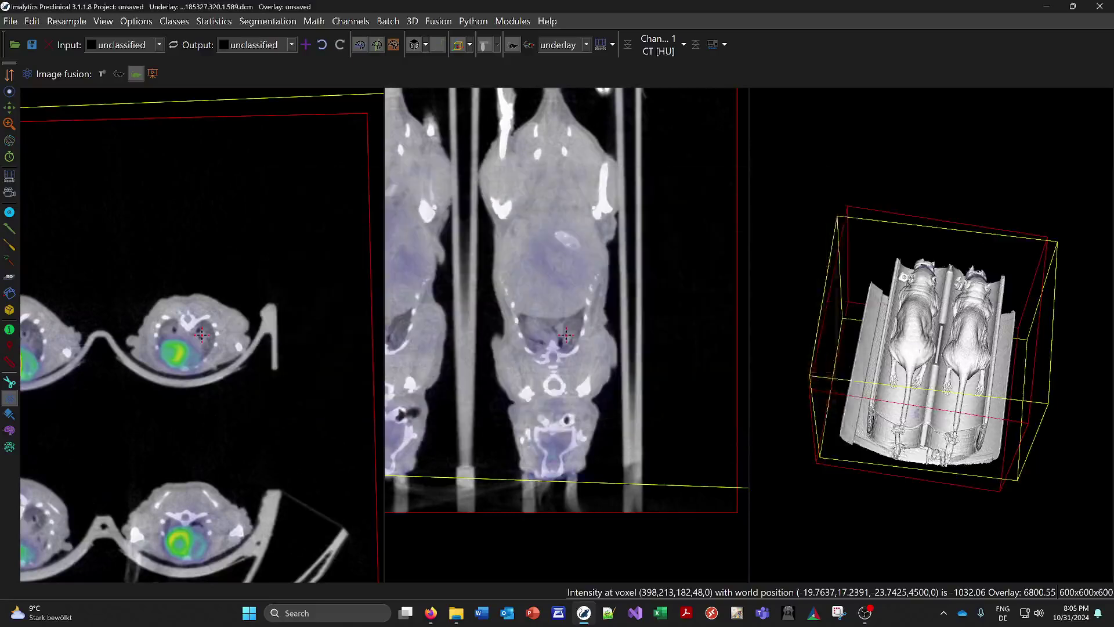
Step: Crop the CT and PET images to about 221 x 171 x 600 voxels around one mouse in the upper bed row
left_click_drag(904, 377, 907, 162)
scroll(920, 358, "up", 5)
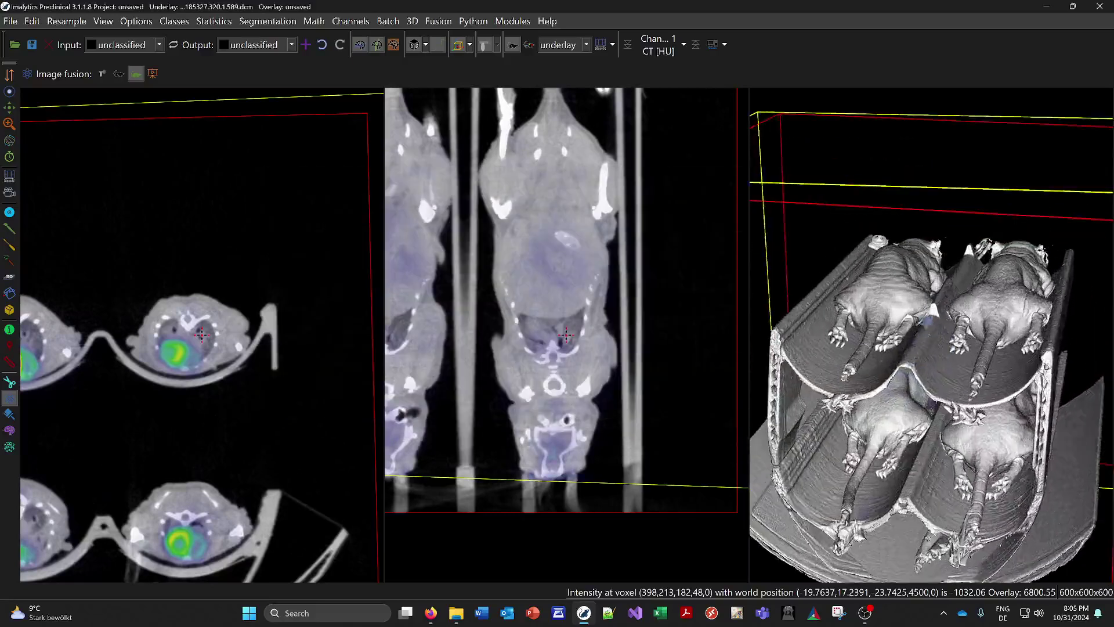
left_click_drag(930, 320, 818, 311)
left_click_drag(887, 336, 957, 392)
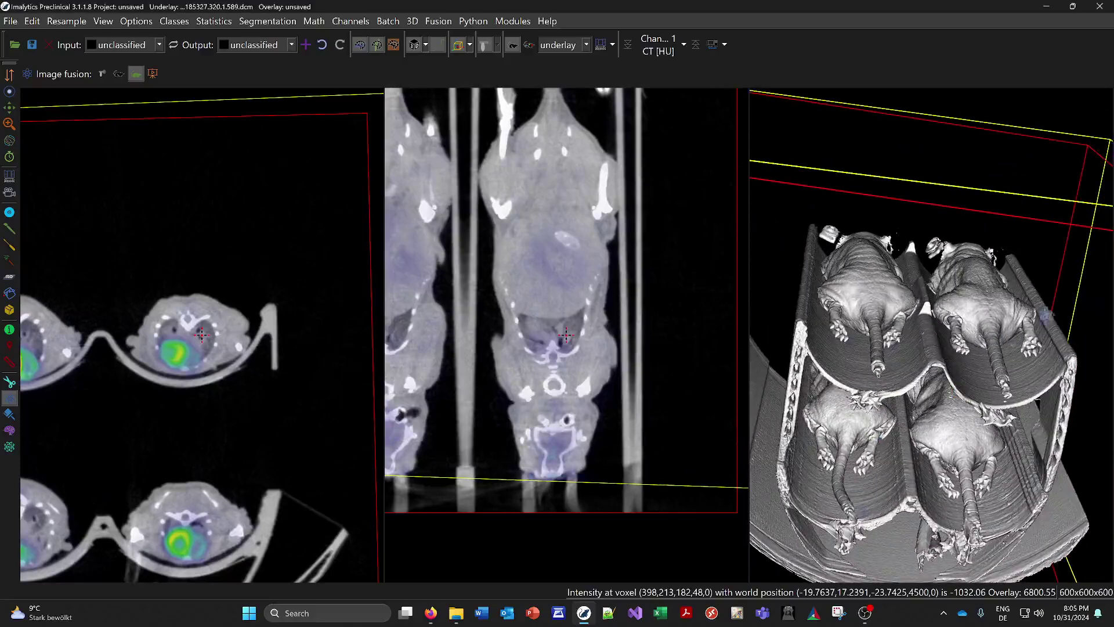
left_click(937, 338)
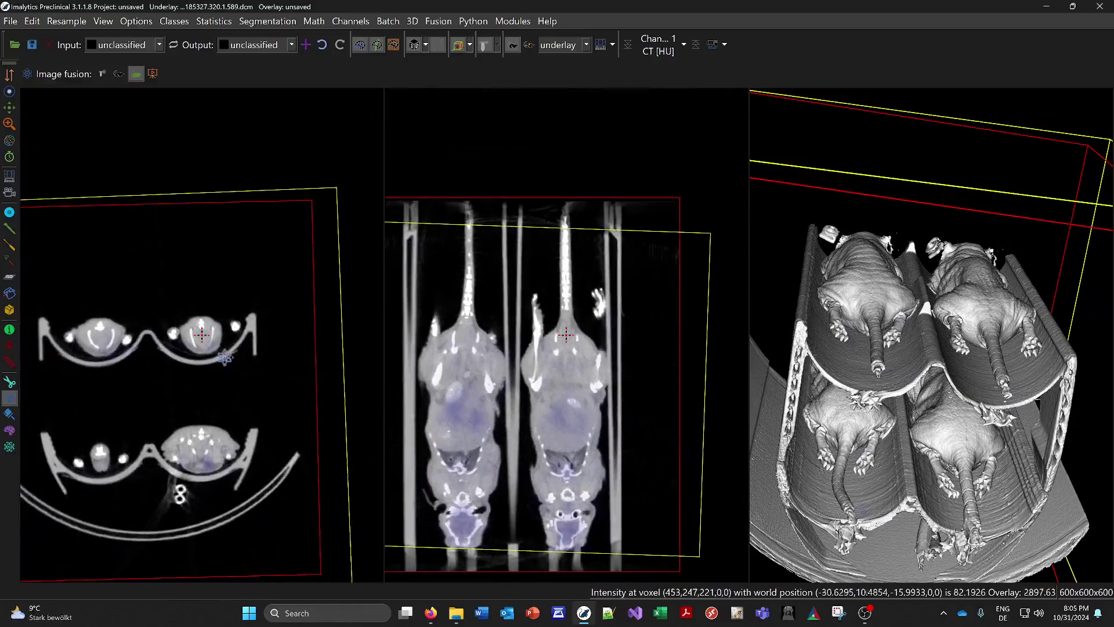
left_click(10, 381)
mouse_move(258, 363)
left_mouse_down()
mouse_move(188, 386)
mouse_move(152, 319)
mouse_move(283, 304)
mouse_move(260, 365)
left_mouse_up()
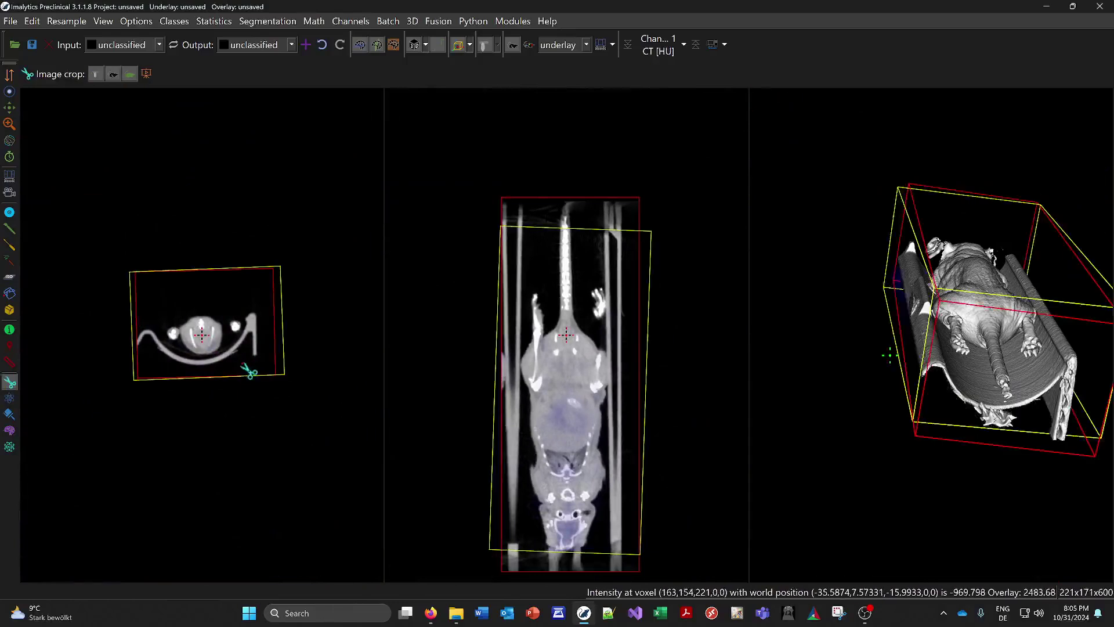
Step: Rotate the cropped mouse to a dorsal 3D view and raise the CT window's maximum to render only its skeleton
left_click_drag(883, 351, 840, 372)
left_click_drag(883, 430, 940, 349)
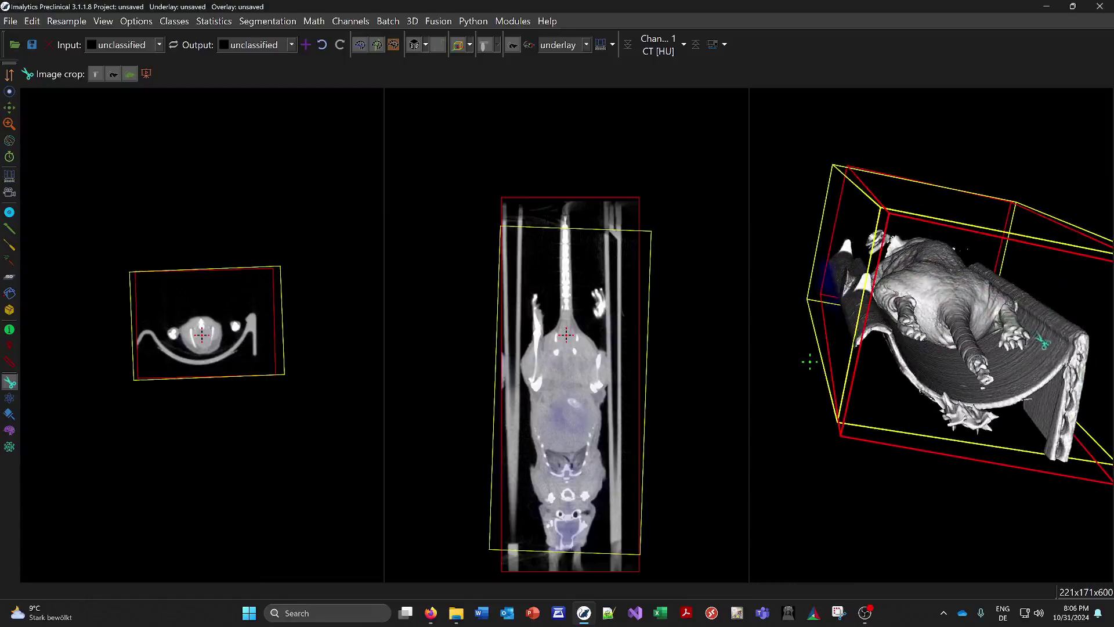
left_click_drag(969, 231, 895, 347)
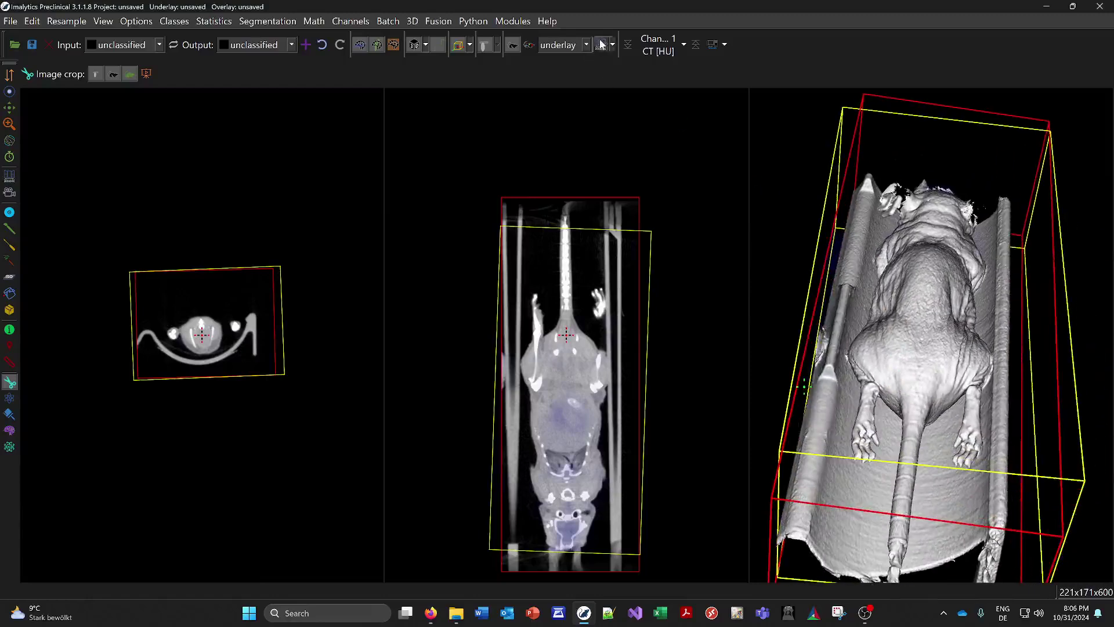
left_click(601, 45)
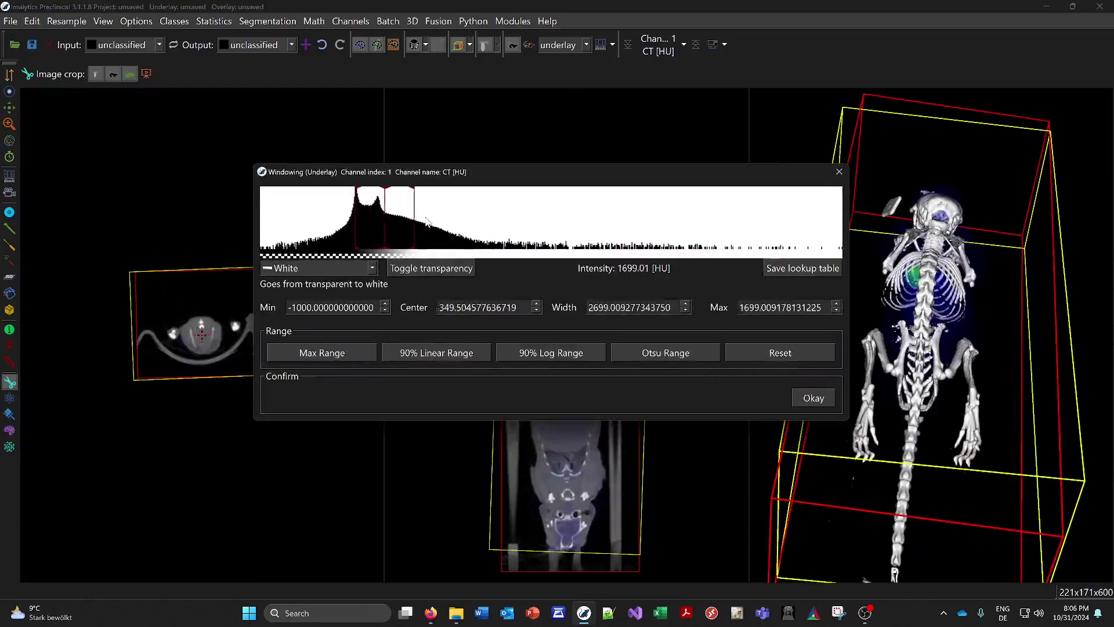
left_click_drag(427, 223, 462, 216)
left_click(839, 172)
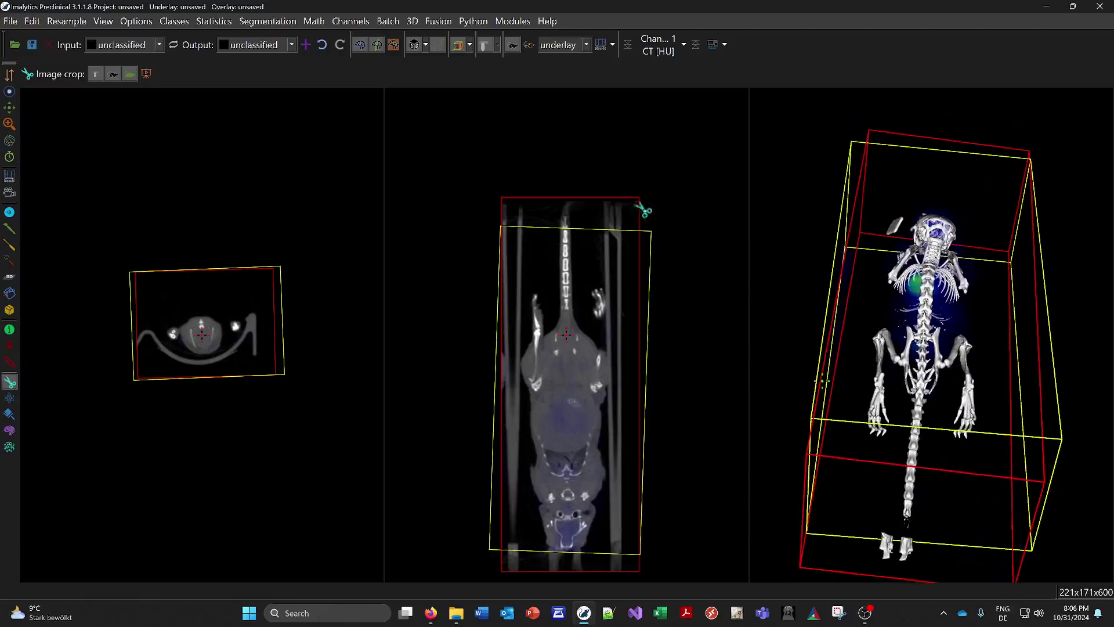
Step: Examine the image information for the cropped CT and PET, including dimensions, voxel sizes and time steps
left_click(135, 21)
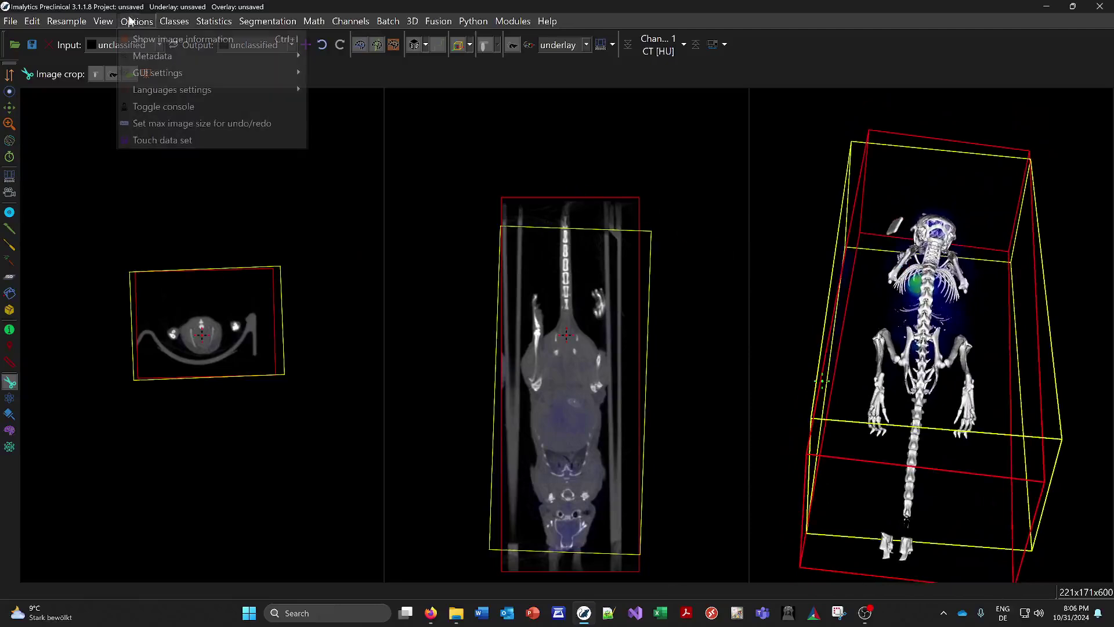
left_click(137, 40)
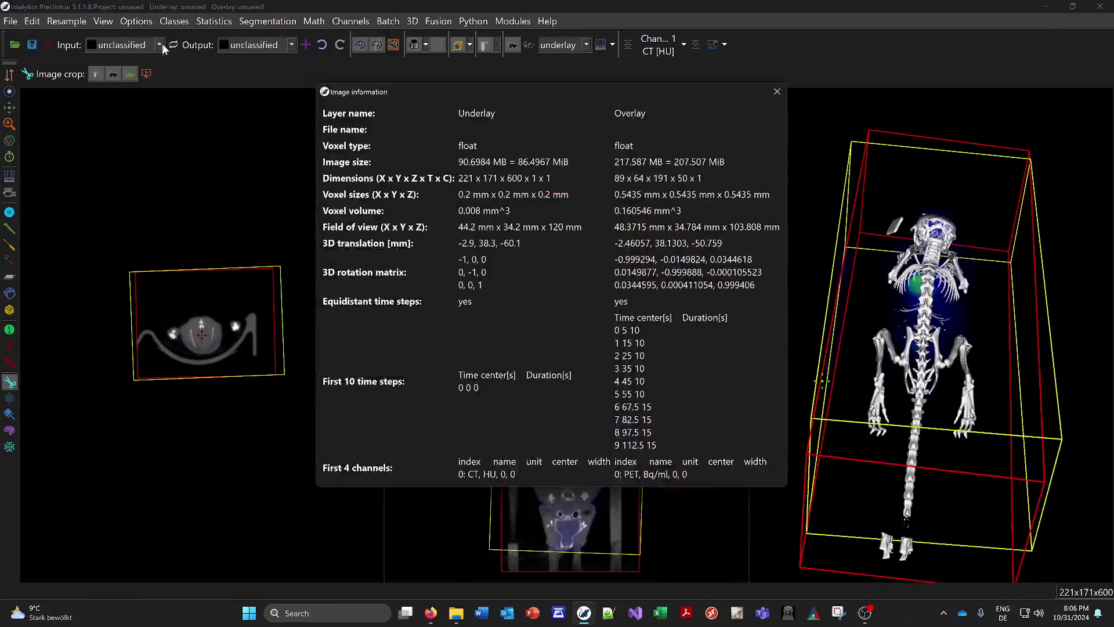
left_click_drag(411, 95, 313, 94)
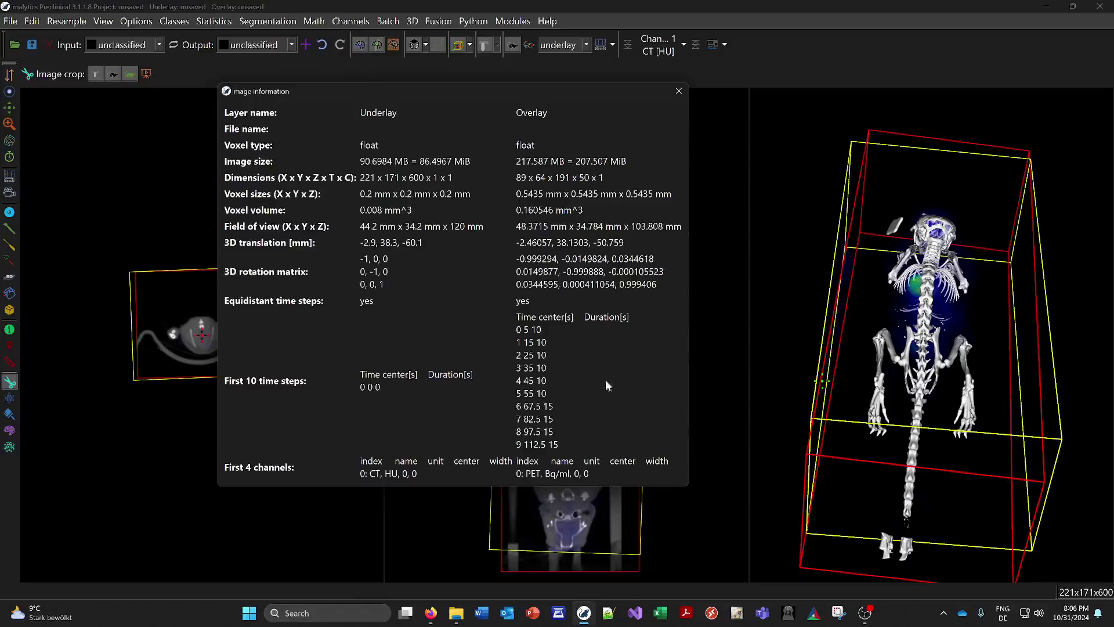
left_click(677, 91)
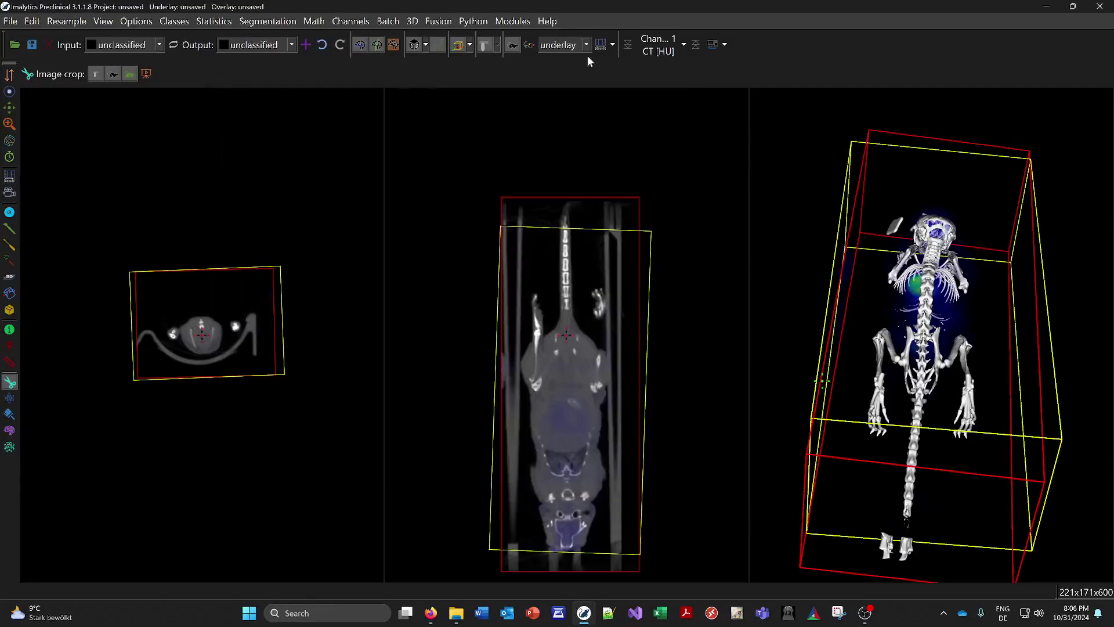
Step: Start an SUV calibration of the PET overlay and set the injection dose to 6 MBq
left_click(560, 46)
left_click(555, 73)
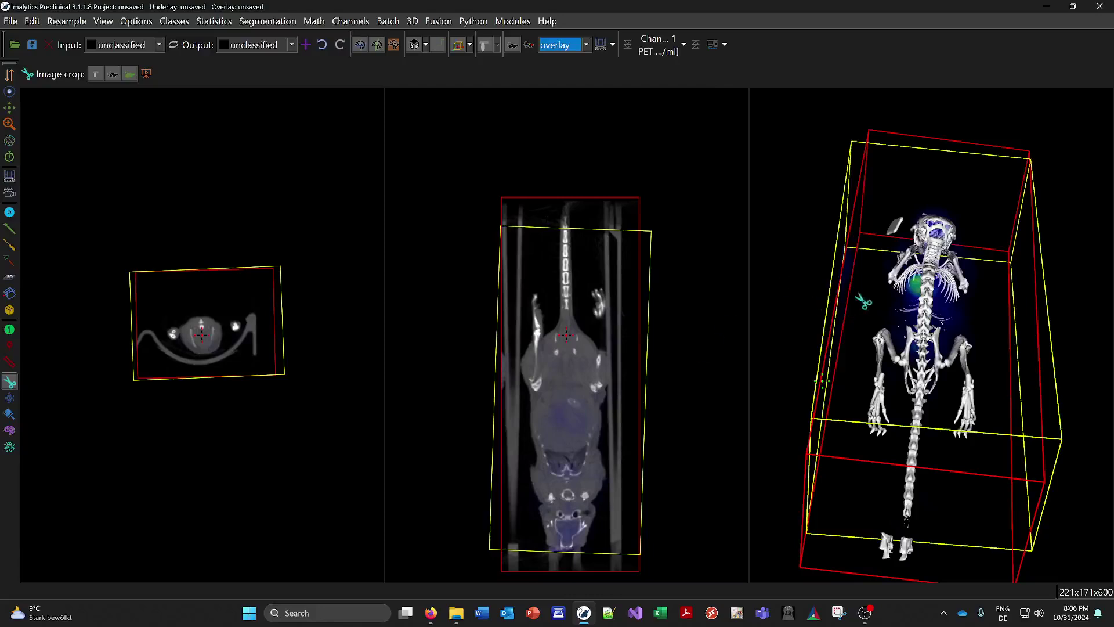
left_click(509, 24)
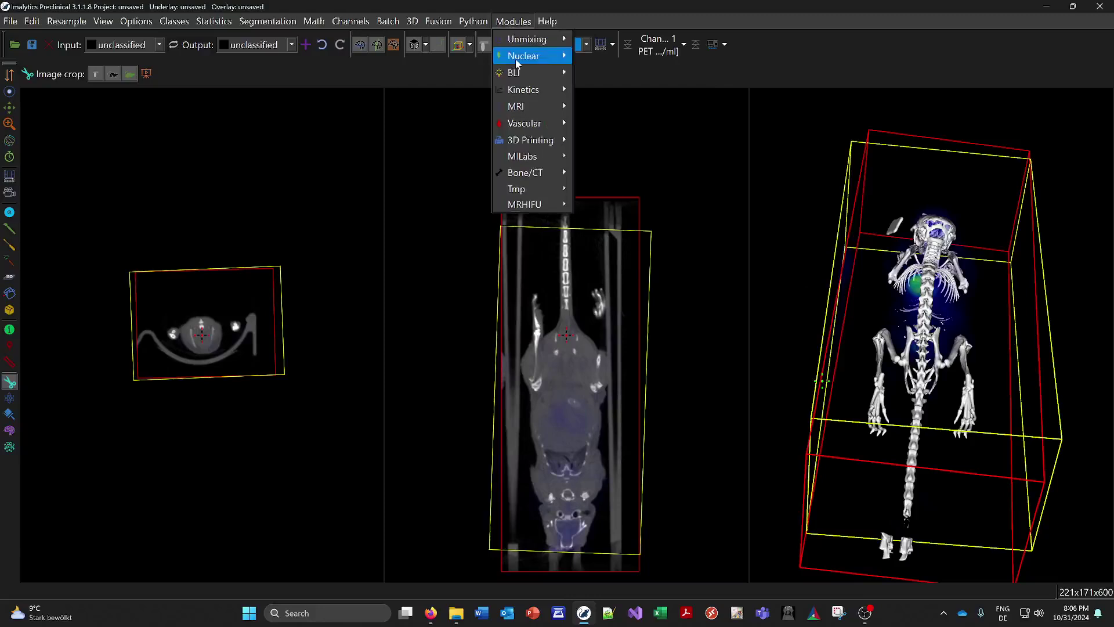
mouse_move(525, 56)
left_click(606, 90)
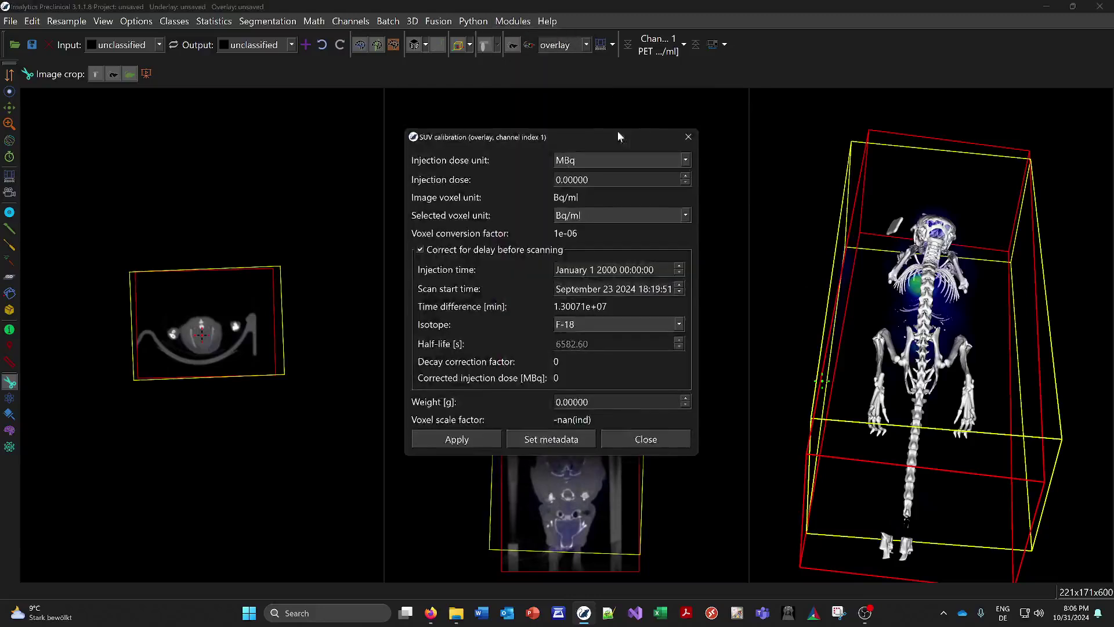
left_click_drag(659, 132, 666, 135)
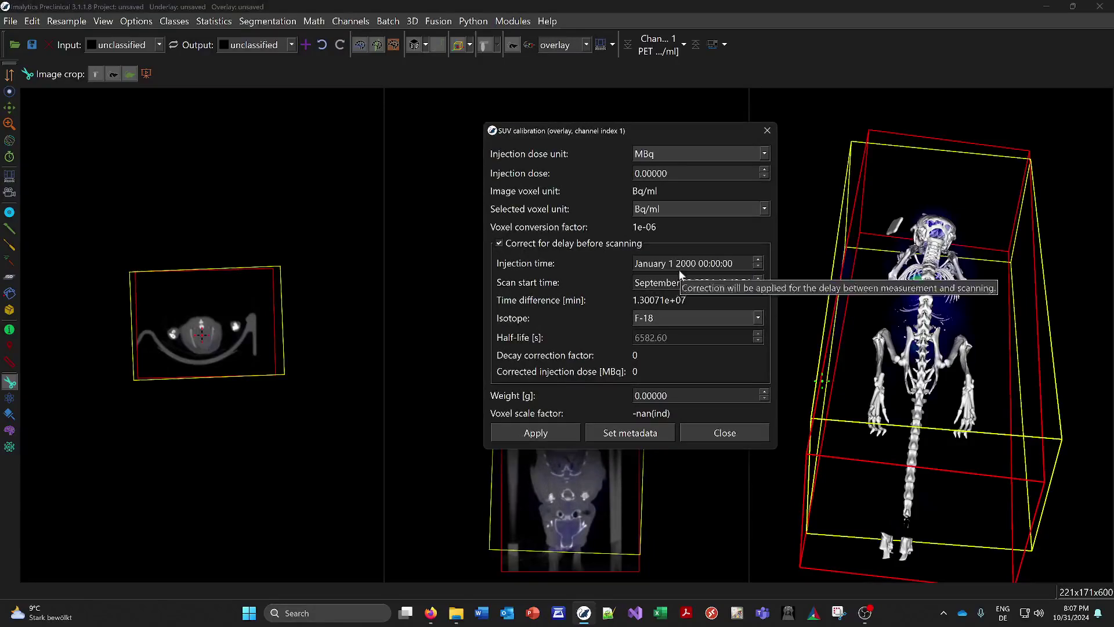
left_click_drag(667, 173, 617, 172)
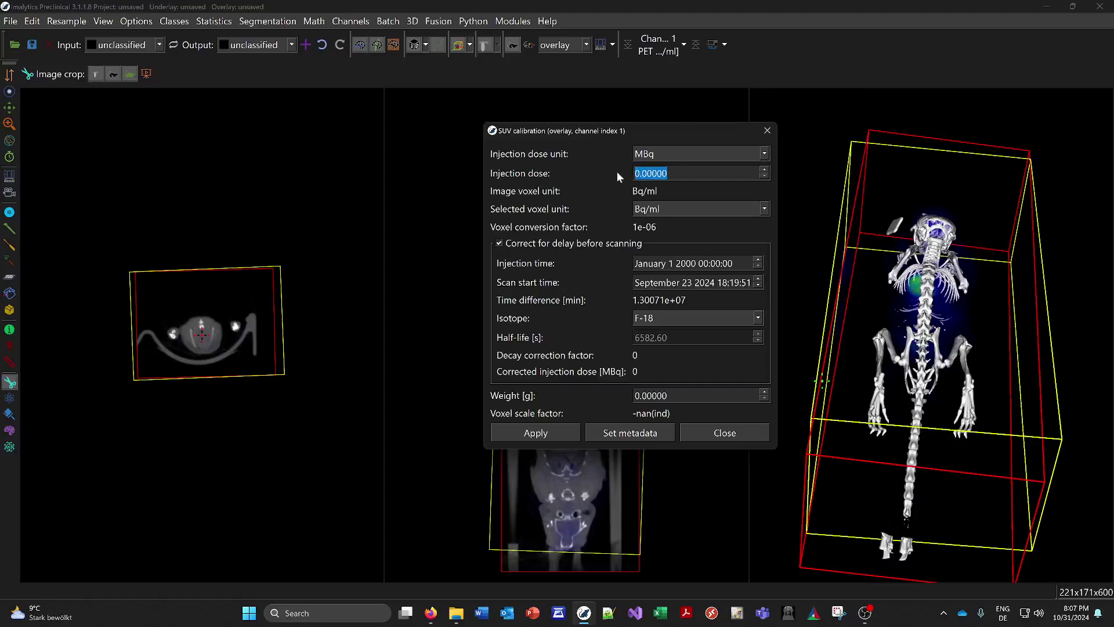
type("6")
Step: Copy the scan start time into the injection time and reduce it by 15 minutes to September 23 2024 18:04:51
triple_click(704, 282)
key("ctrl+c")
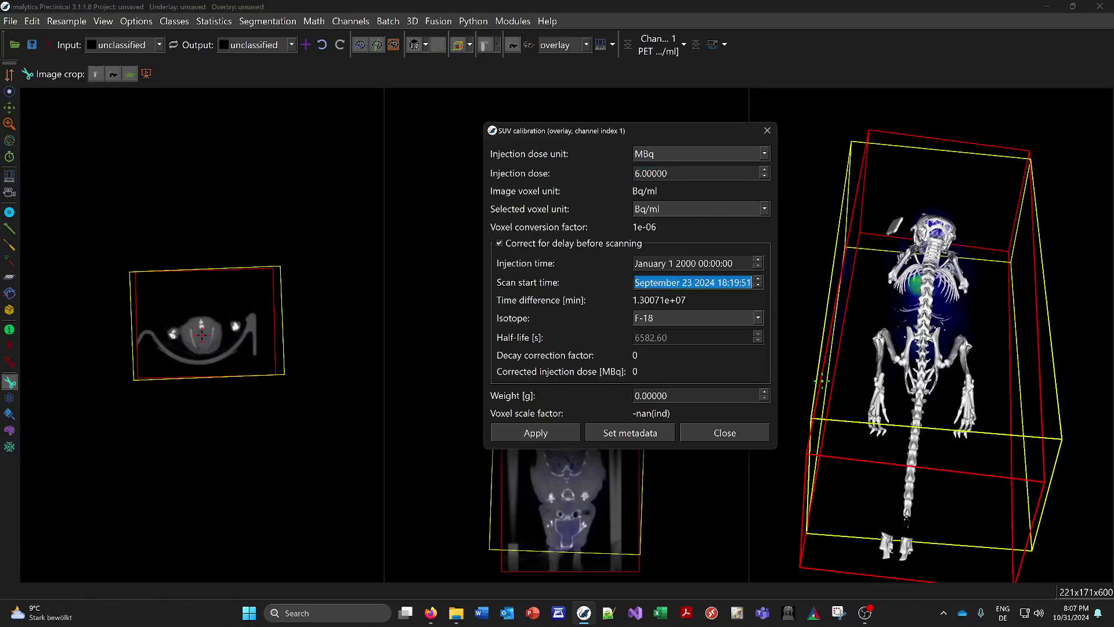
triple_click(710, 263)
key("ctrl+v")
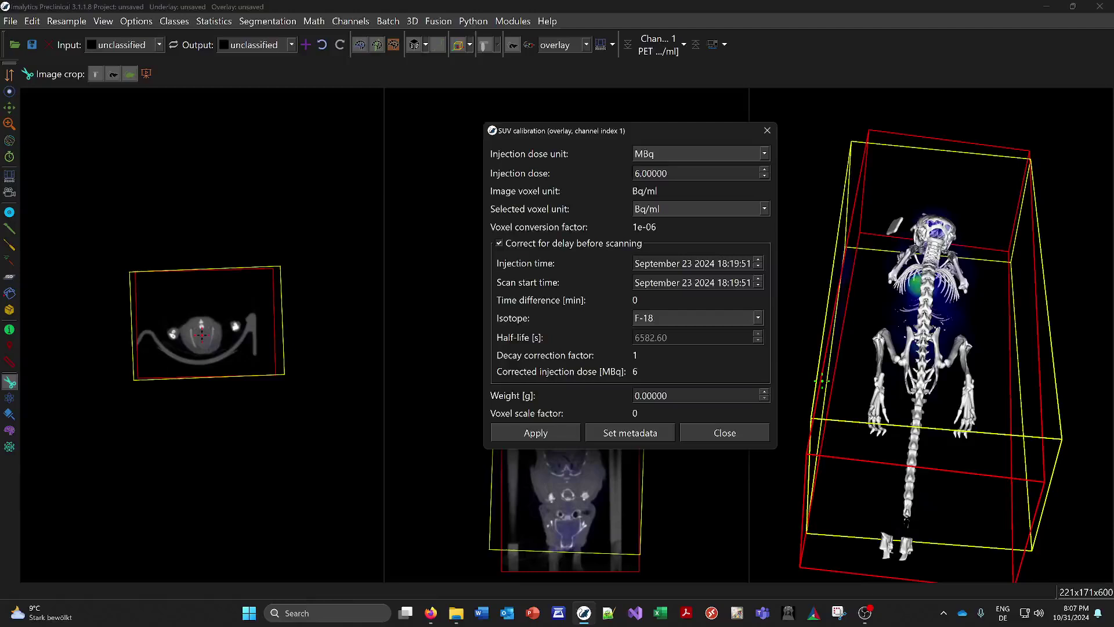
left_click(758, 266)
left_click(758, 267)
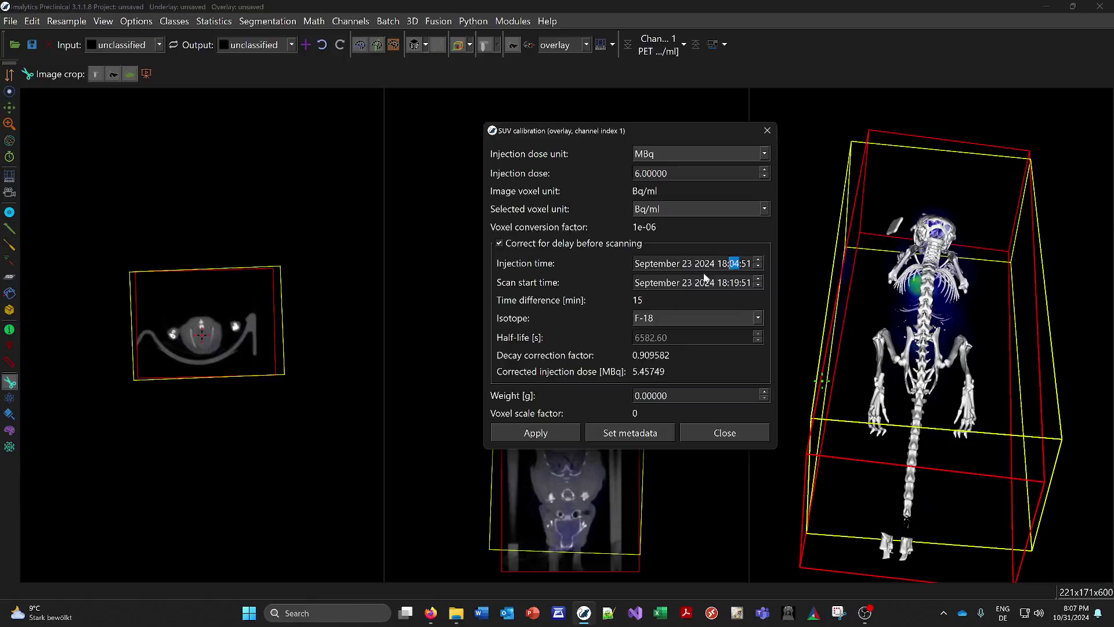
Step: Set the subject's weight to 23 g, store the SUV calibration values as metadata, and close the calibration
left_click_drag(668, 395, 596, 392)
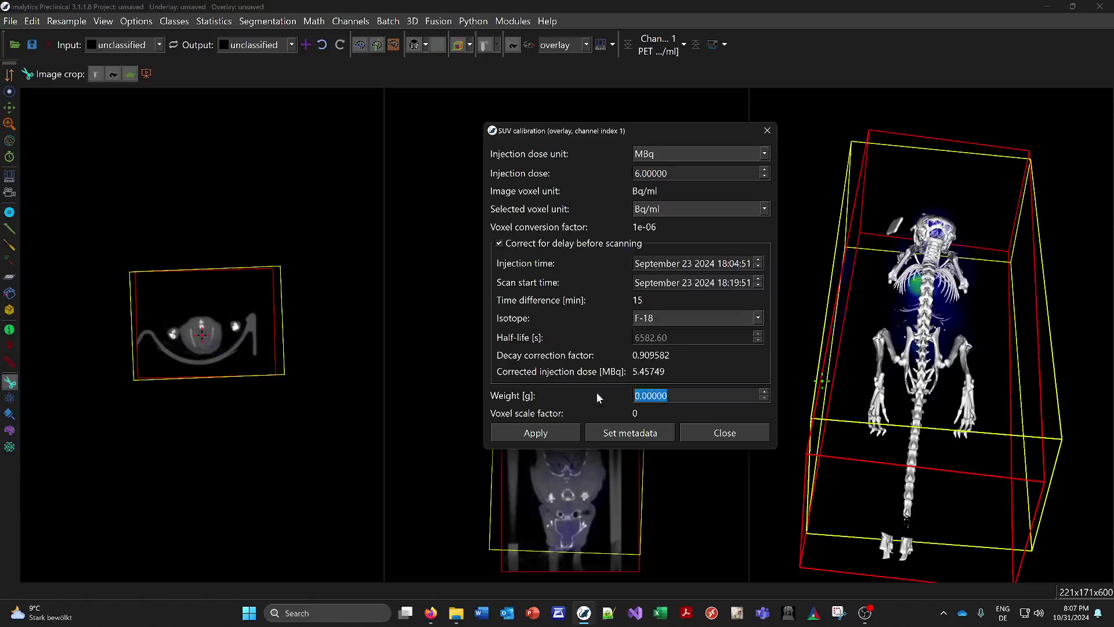
type("23")
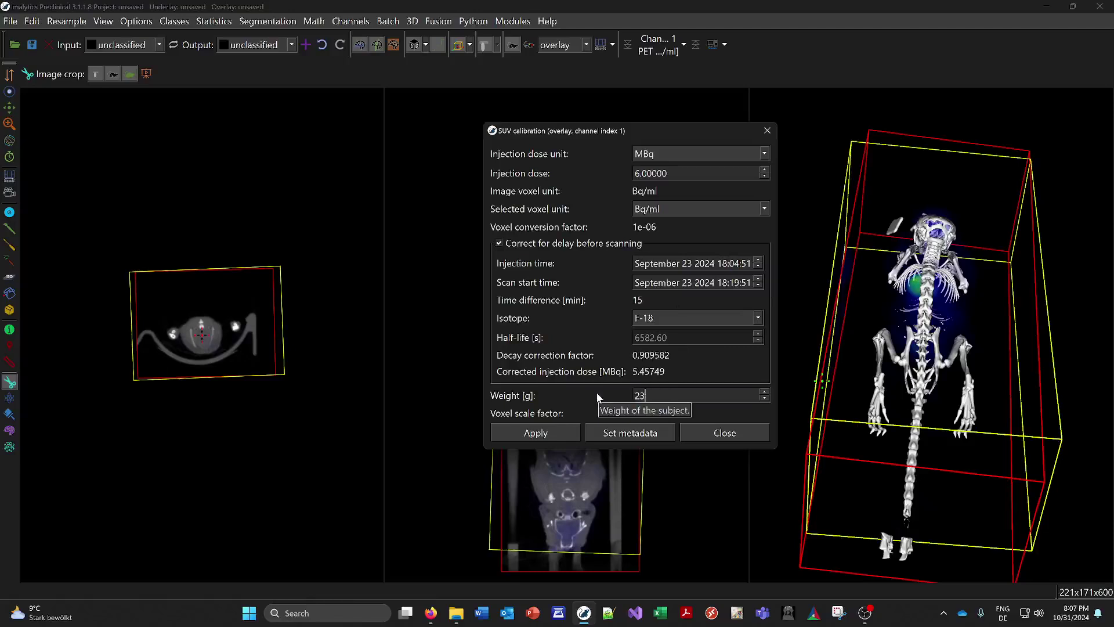
key("Return")
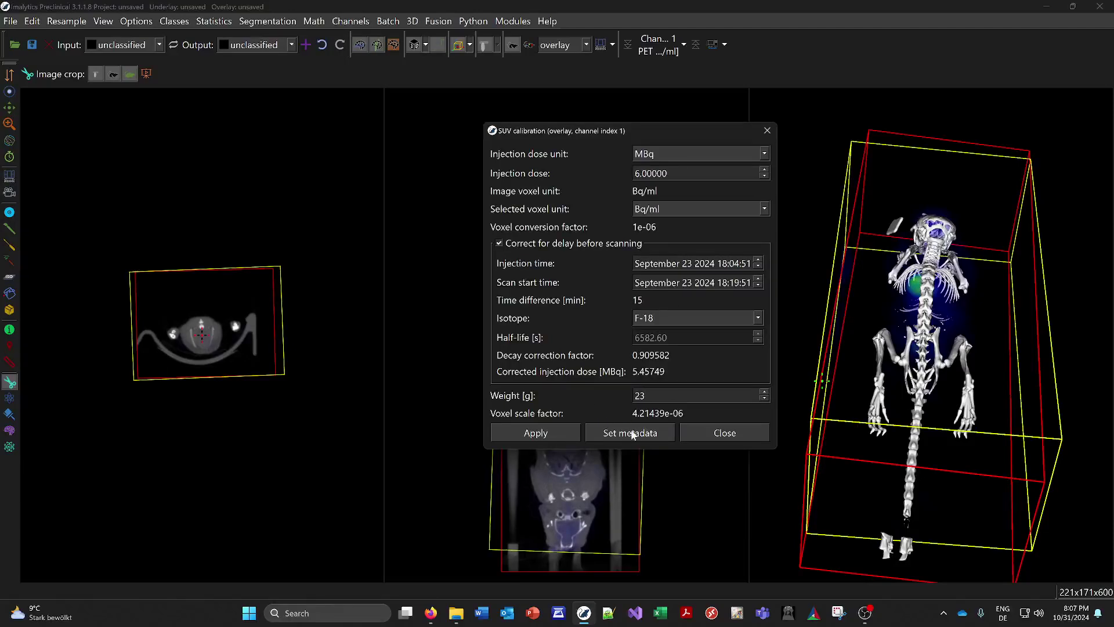
left_click(632, 433)
left_click(564, 308)
left_click(757, 438)
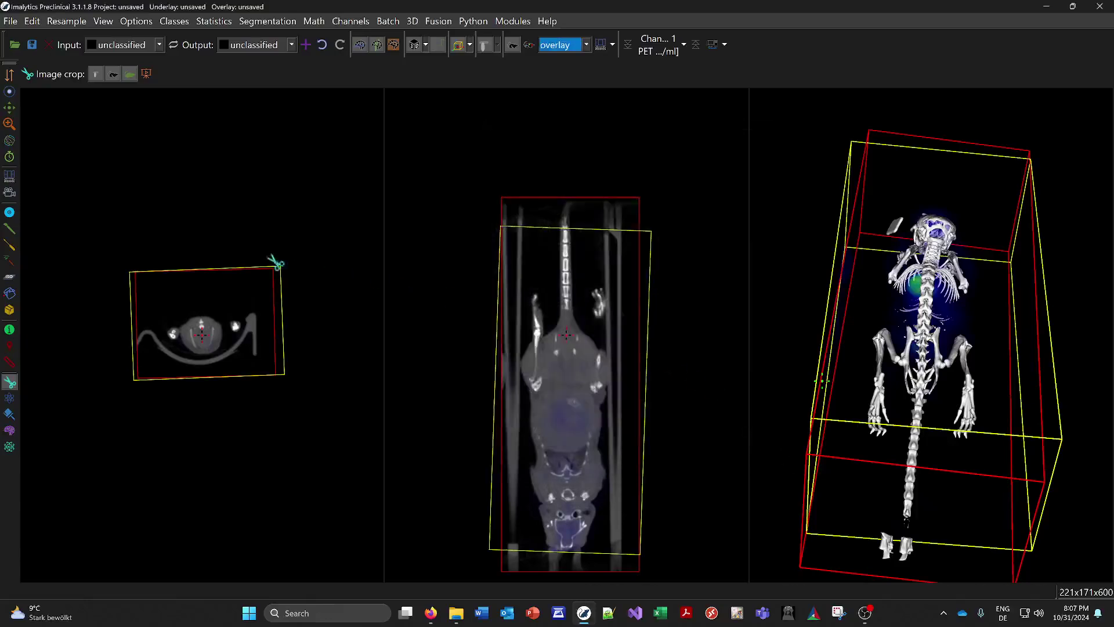
left_click_drag(276, 262, 270, 271)
mouse_move(898, 372)
left_mouse_down()
mouse_move(922, 365)
mouse_move(899, 362)
left_mouse_up()
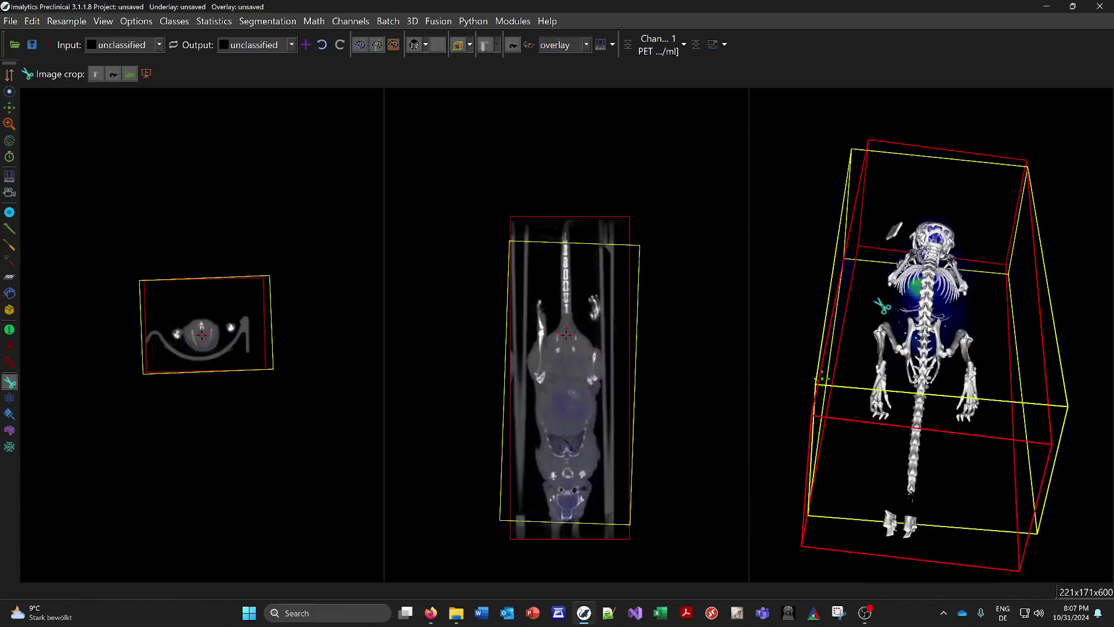
left_click_drag(882, 306, 900, 326)
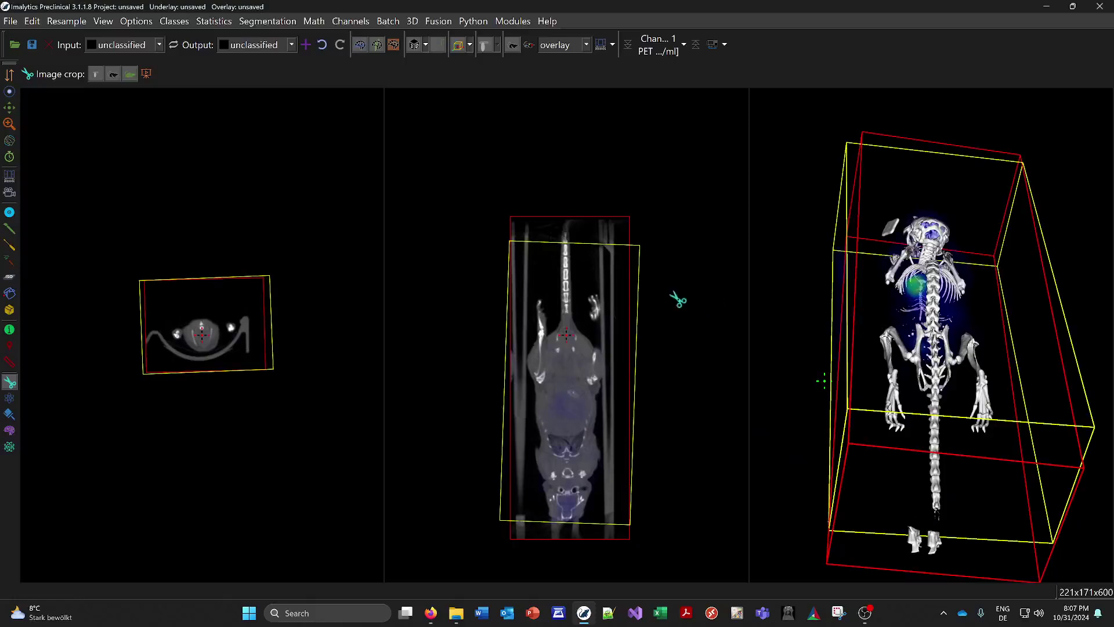
Step: Start saving the cropped CT underlay, and create and open a folder named Xodus on the Desktop as destination
left_click(11, 21)
mouse_move(25, 58)
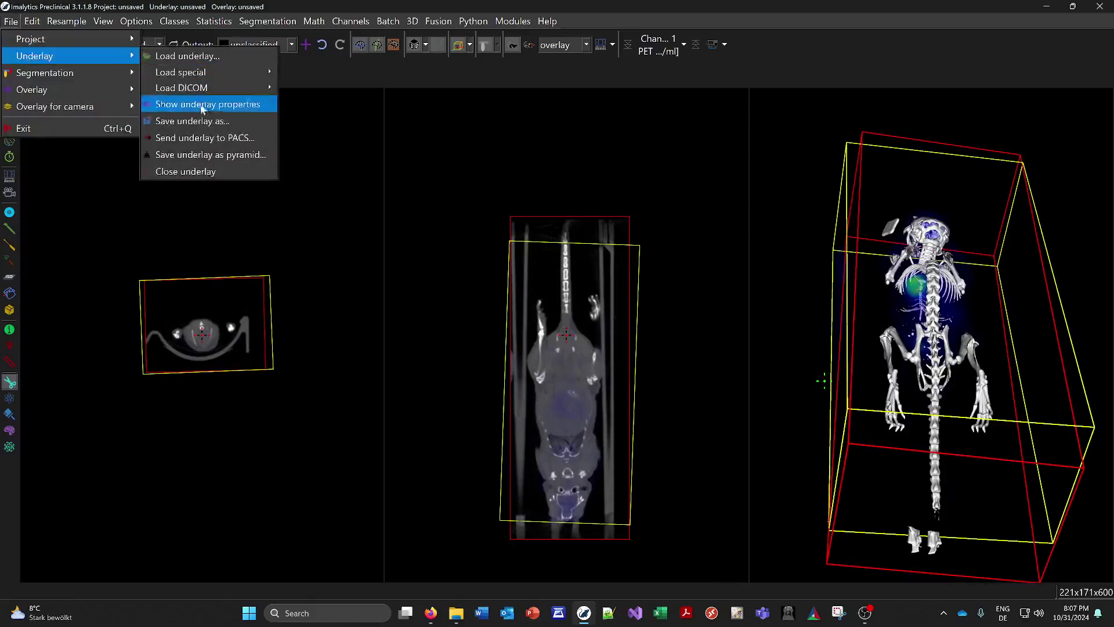
left_click(246, 152)
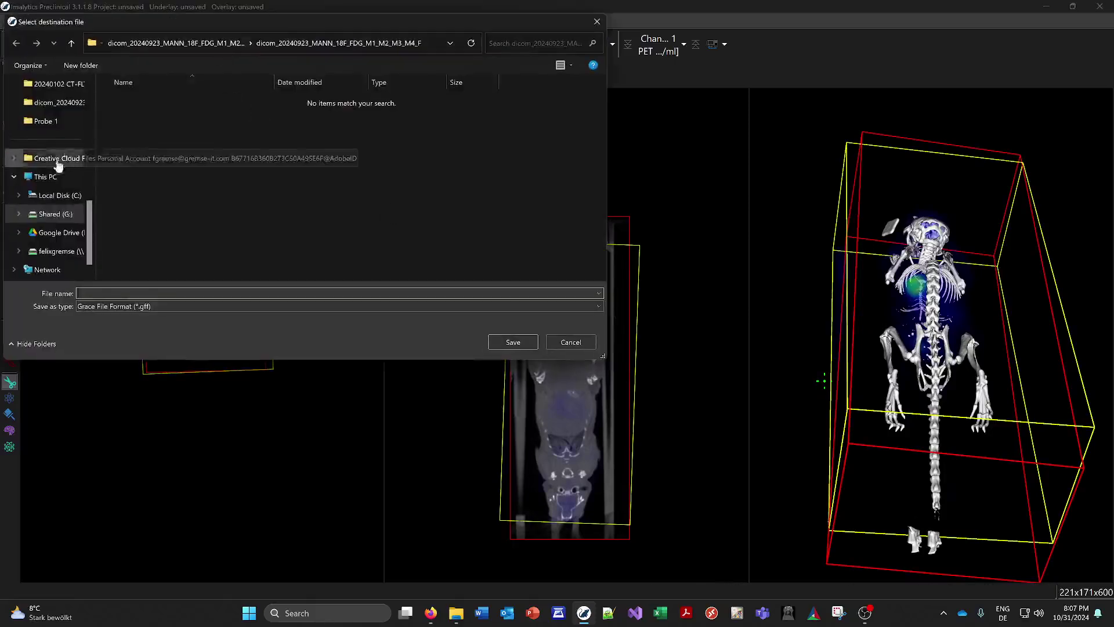
left_click_drag(91, 218, 90, 116)
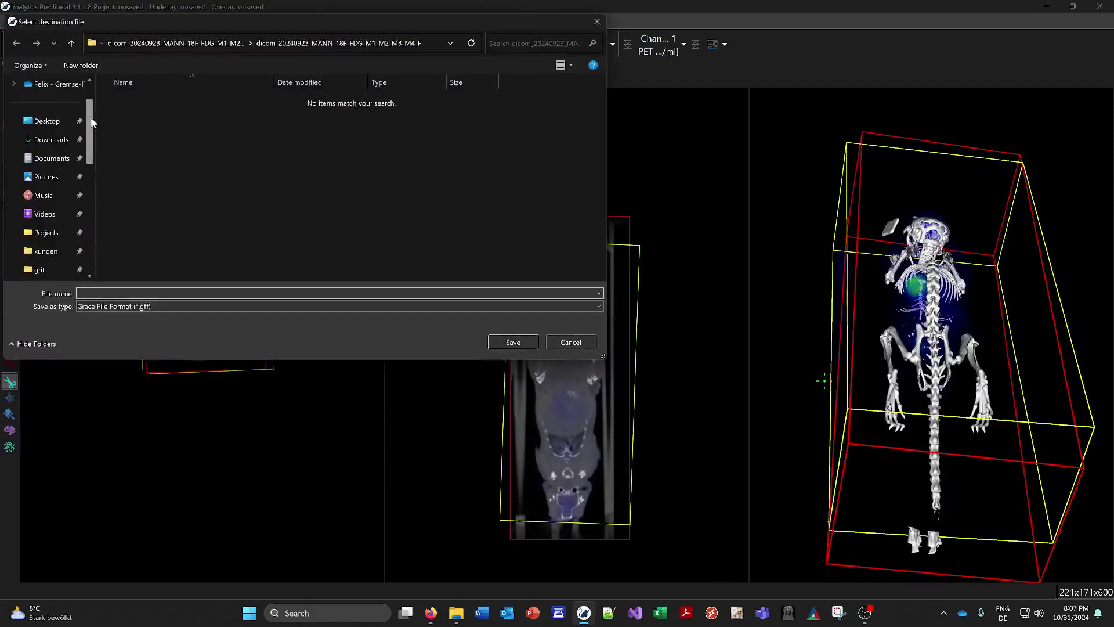
left_click(46, 121)
left_click(81, 65)
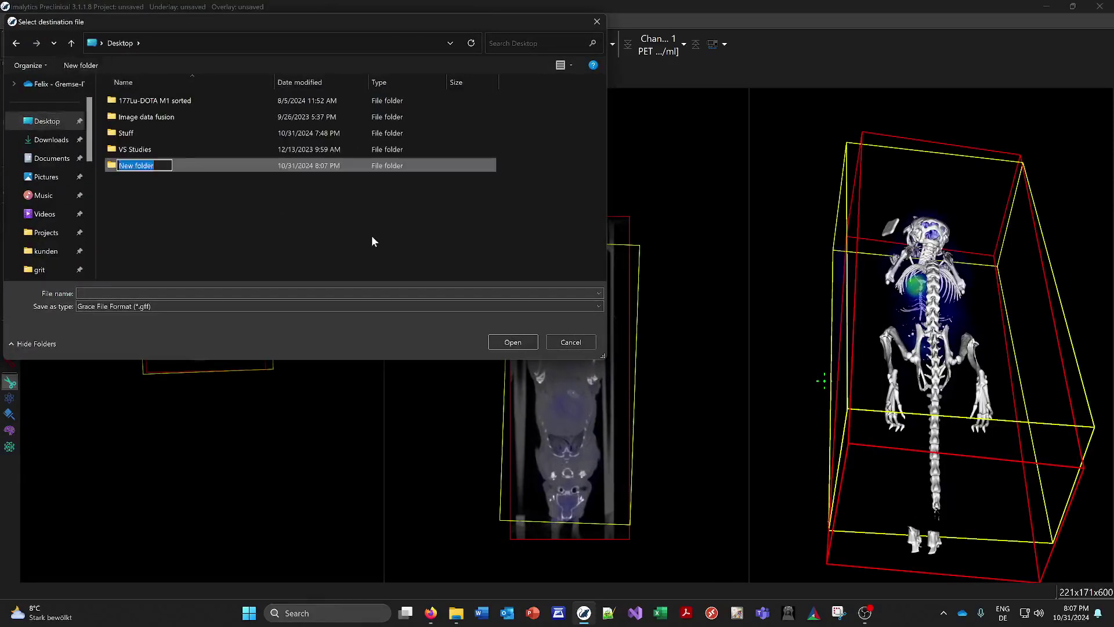
type("Xo")
key("Return")
key("Return")
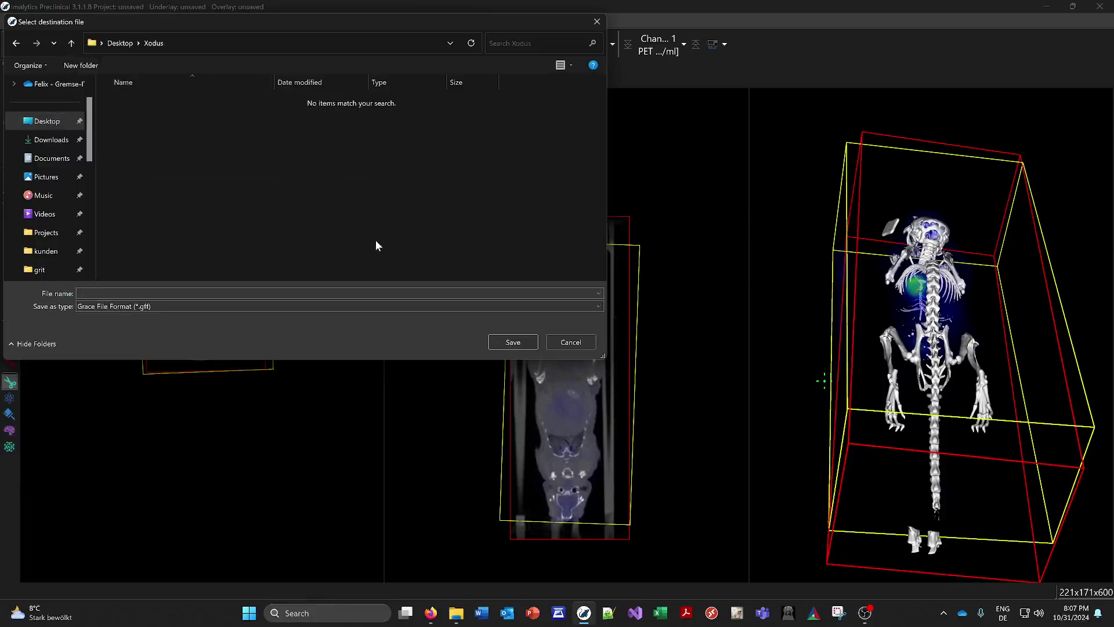
Step: Create a subfolder named M1 inside Xodus and save the CT underlay there as CT in Grace File Format
left_click(76, 69)
type("M1")
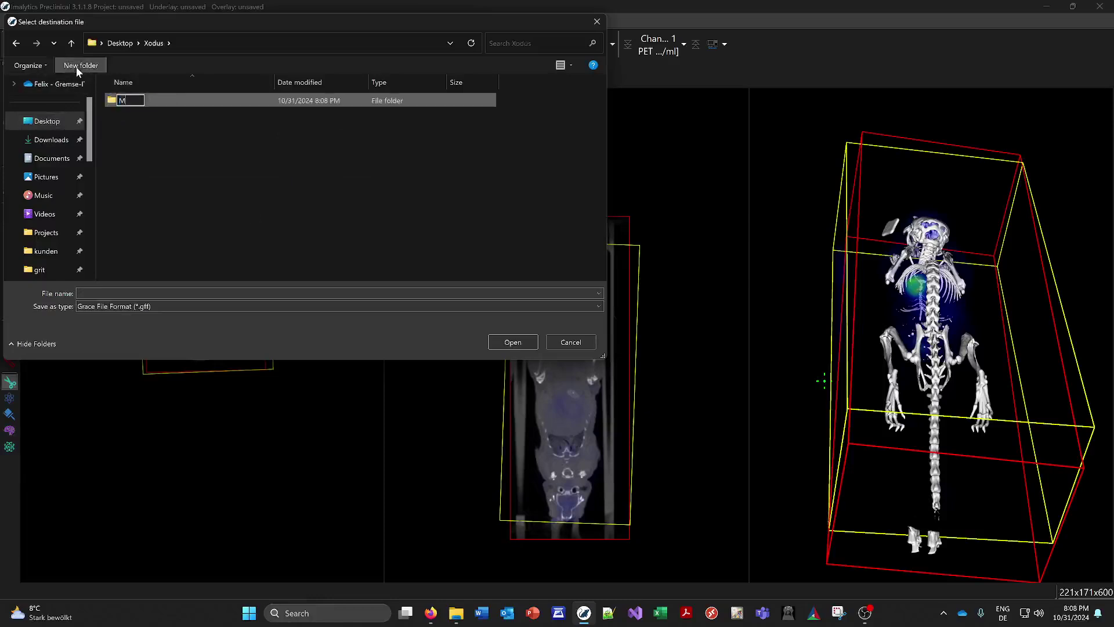
key("Return")
key("Return")
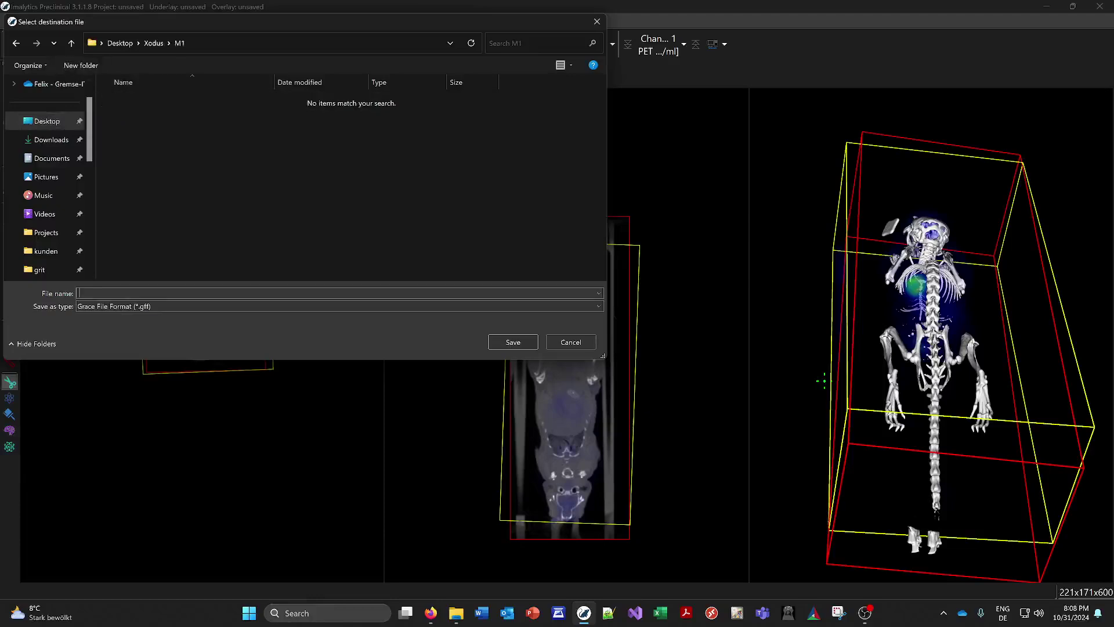
key("Return")
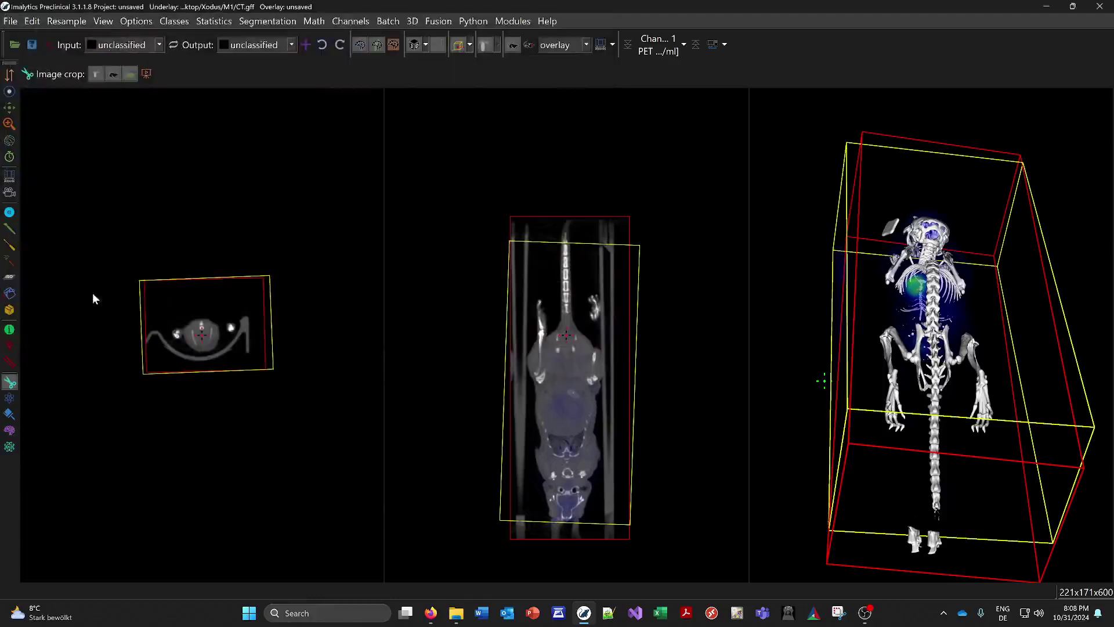
Step: Save the cropped PET overlay as PET in the M1 folder
left_click(12, 22)
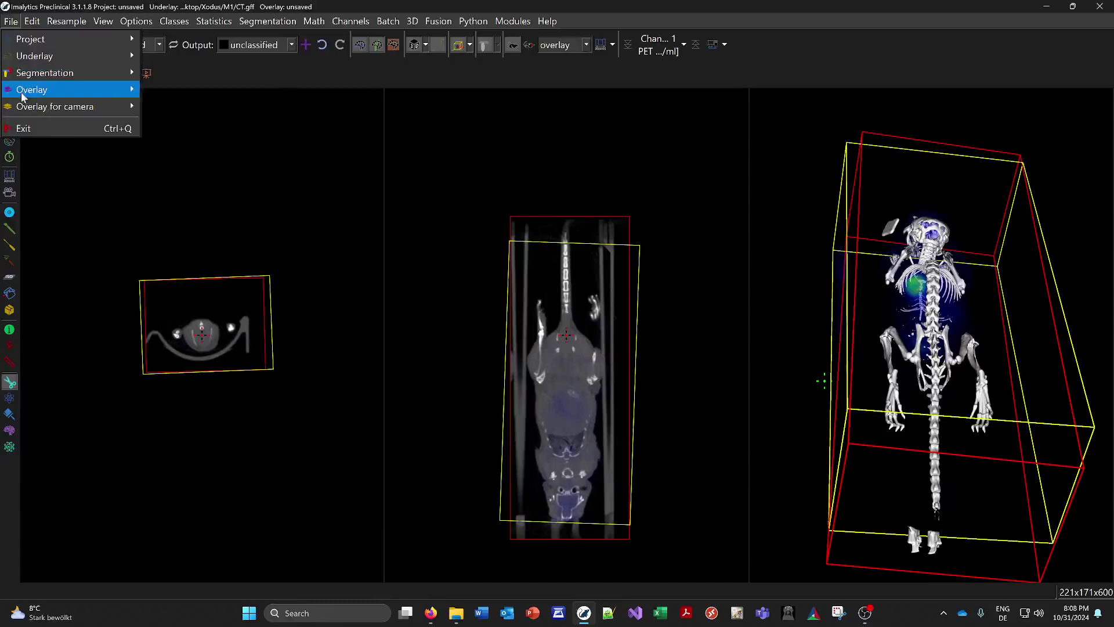
mouse_move(35, 90)
left_click(191, 155)
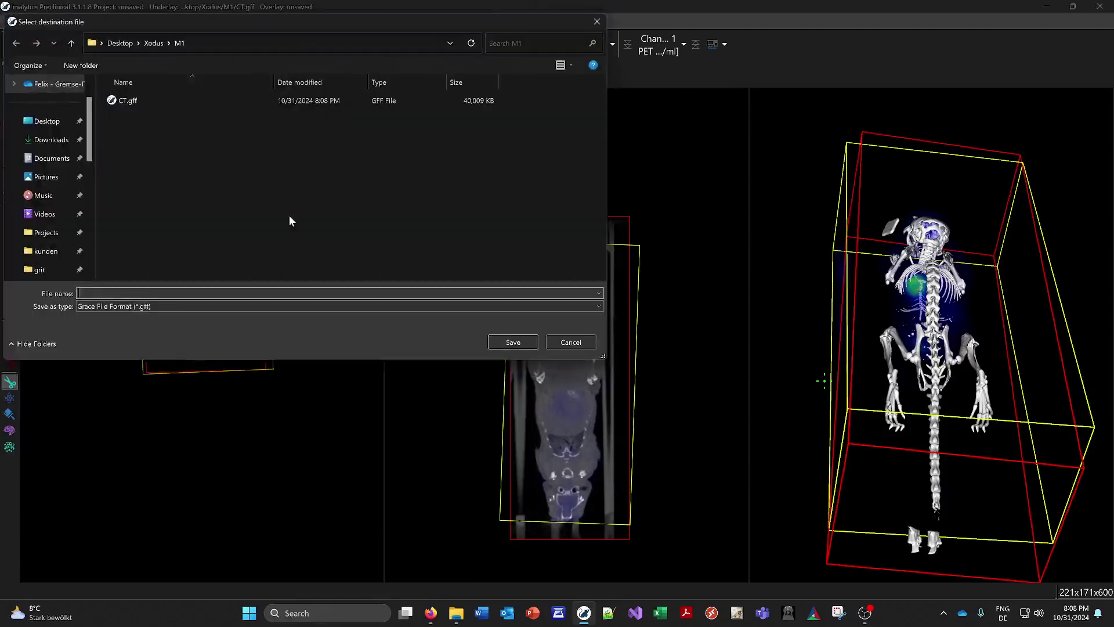
type("PET")
key("Return")
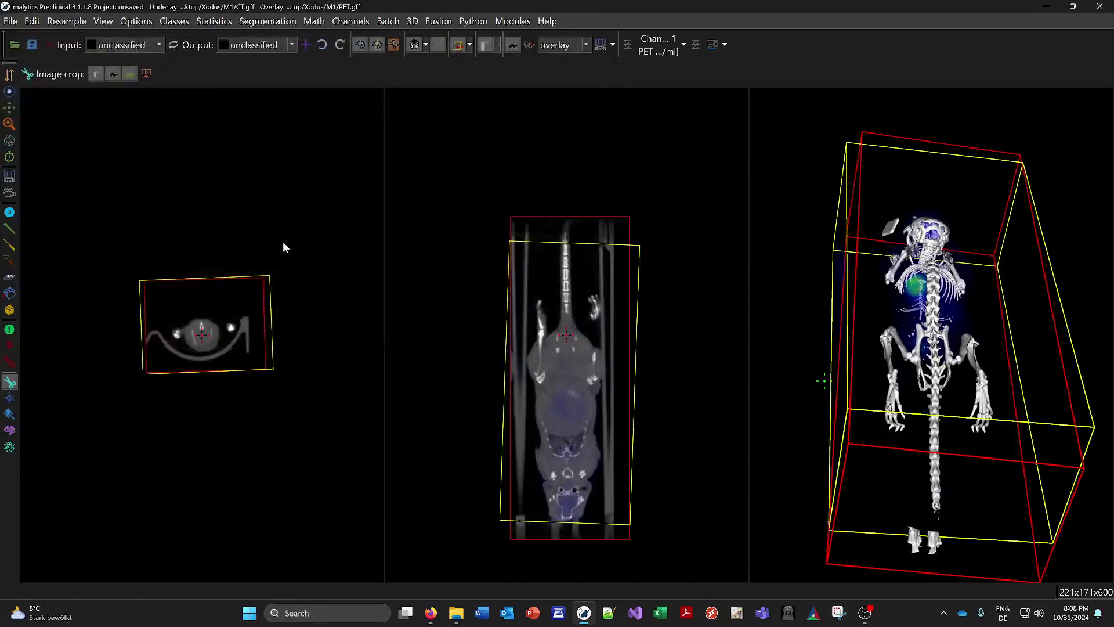
Step: Undo back to the uncropped four-mouse scan and crop the images to the other mouse in the upper row
left_click(322, 46)
left_click(322, 46)
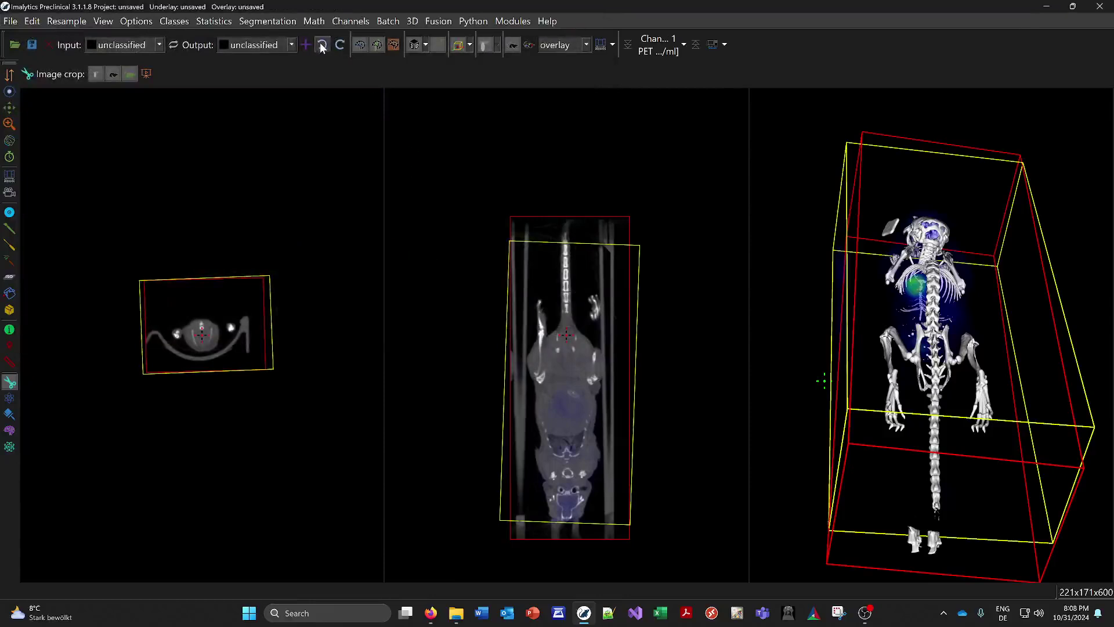
left_click(322, 46)
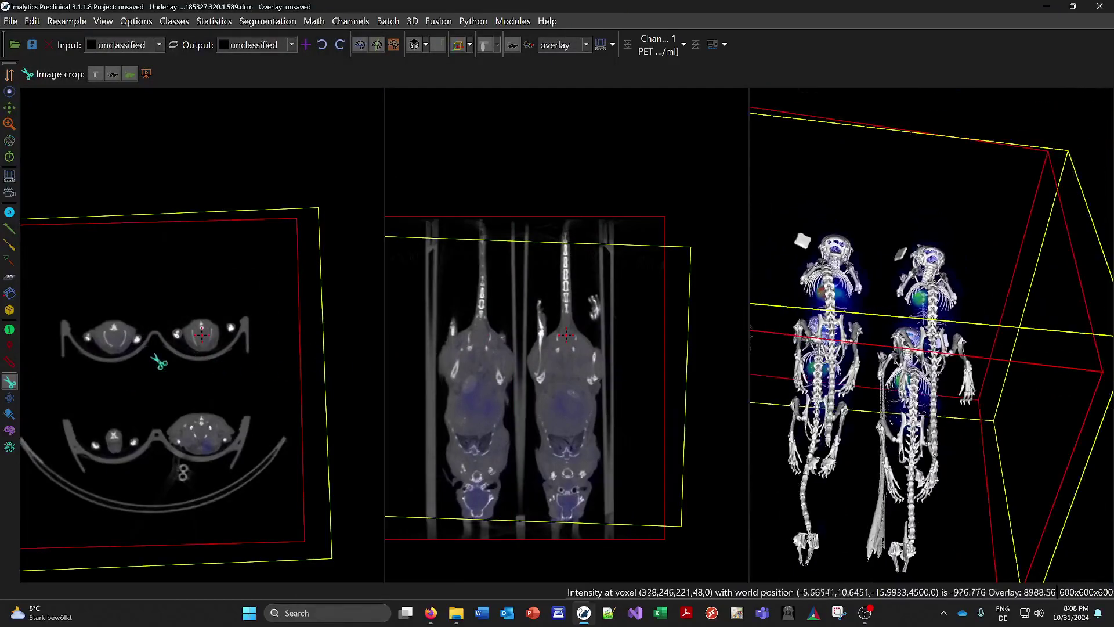
mouse_move(131, 370)
left_mouse_down()
mouse_move(66, 358)
mouse_move(129, 311)
mouse_move(166, 340)
mouse_move(152, 351)
left_mouse_up()
left_click_drag(795, 345, 888, 250)
Step: Start an SUV calibration of the second mouse's PET overlay and set the injection dose to 8 MBq
left_click(513, 22)
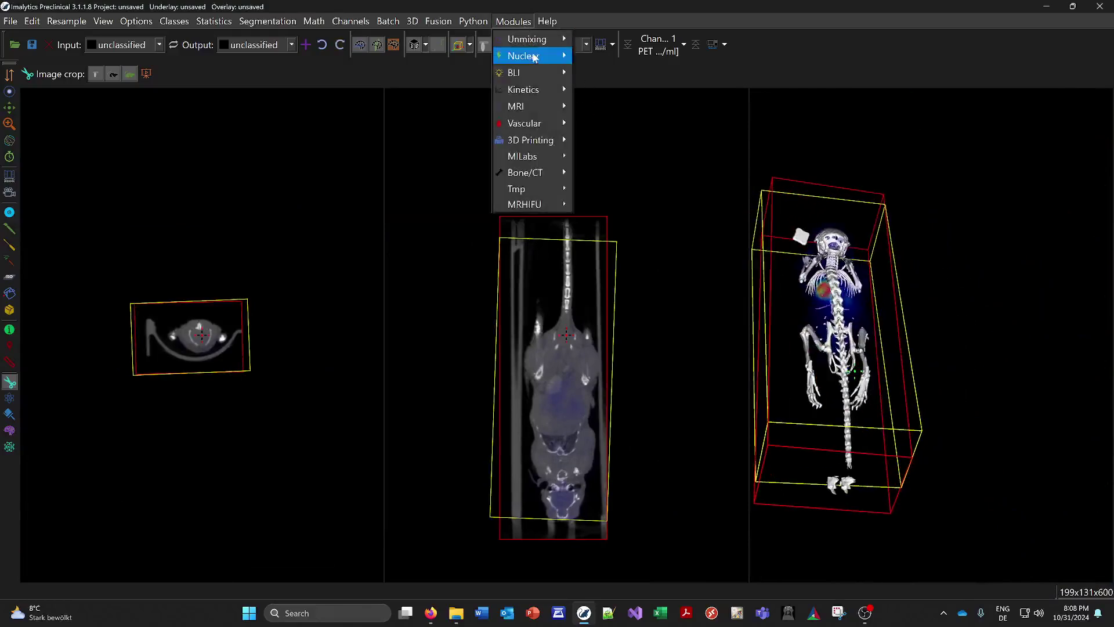
mouse_move(530, 52)
left_click(634, 91)
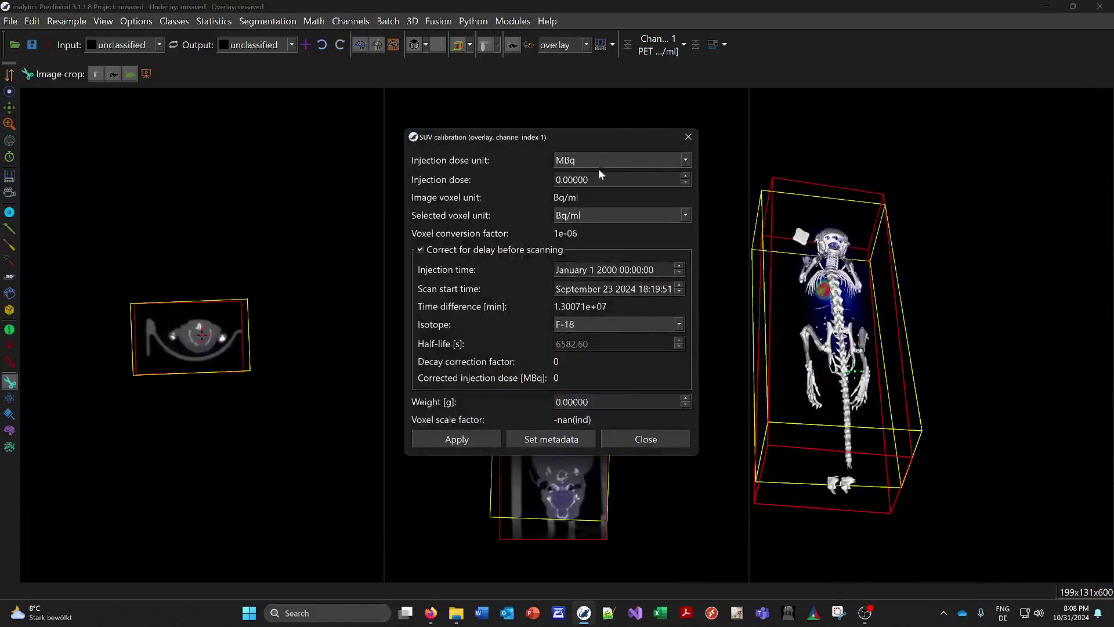
double_click(593, 181)
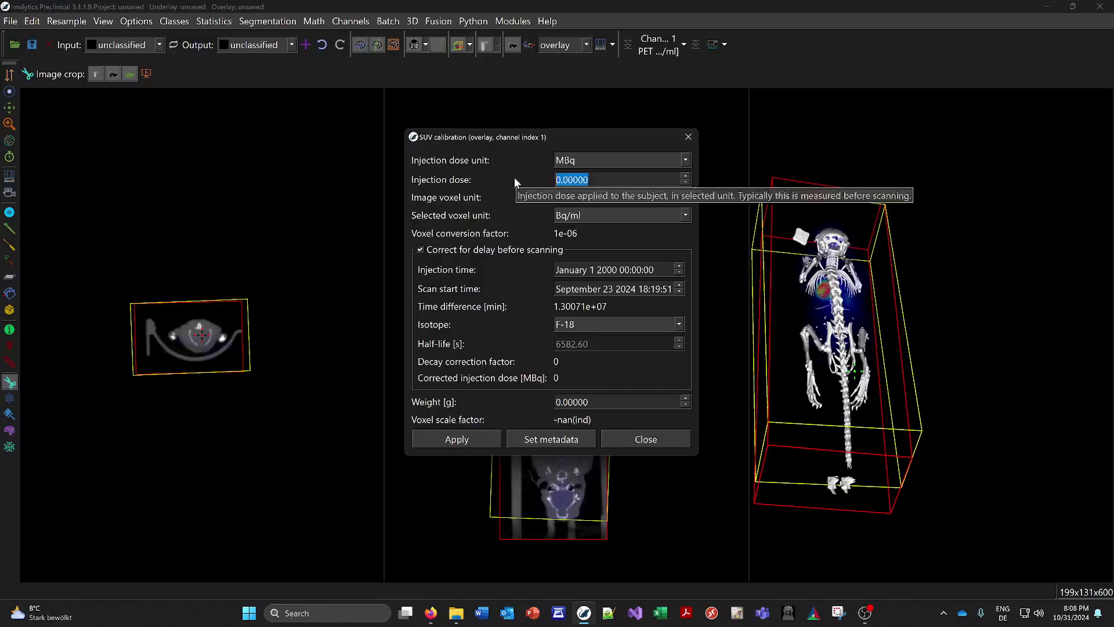
type("8")
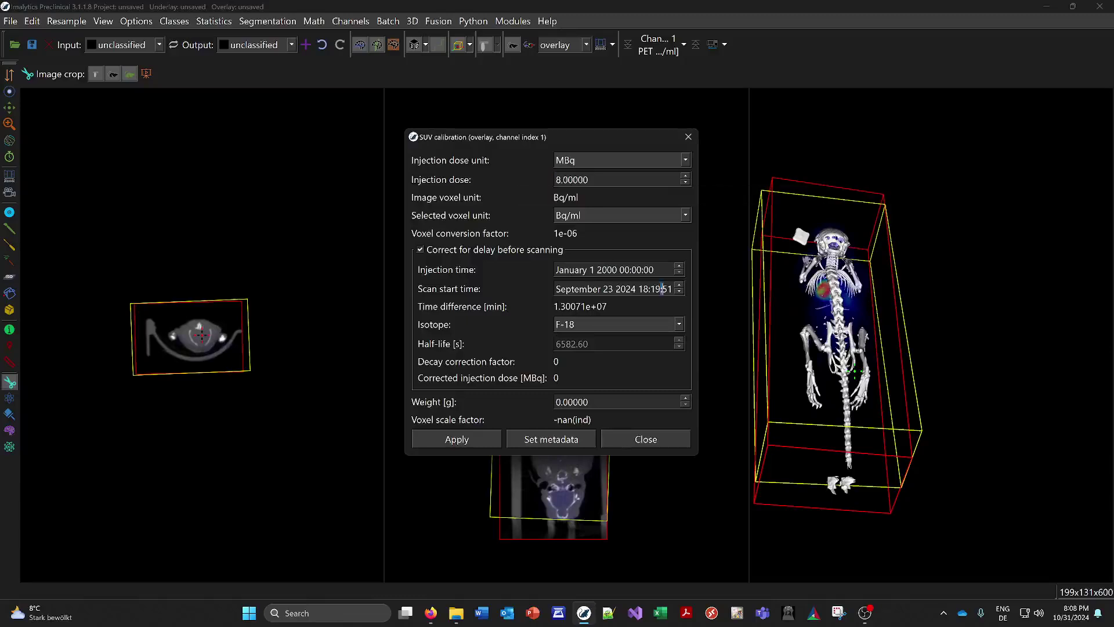
Step: Copy the scan start time into the injection time and reduce it by 9 minutes to September 23 2024 18:10:51
double_click(662, 288)
key("ctrl+c")
double_click(638, 269)
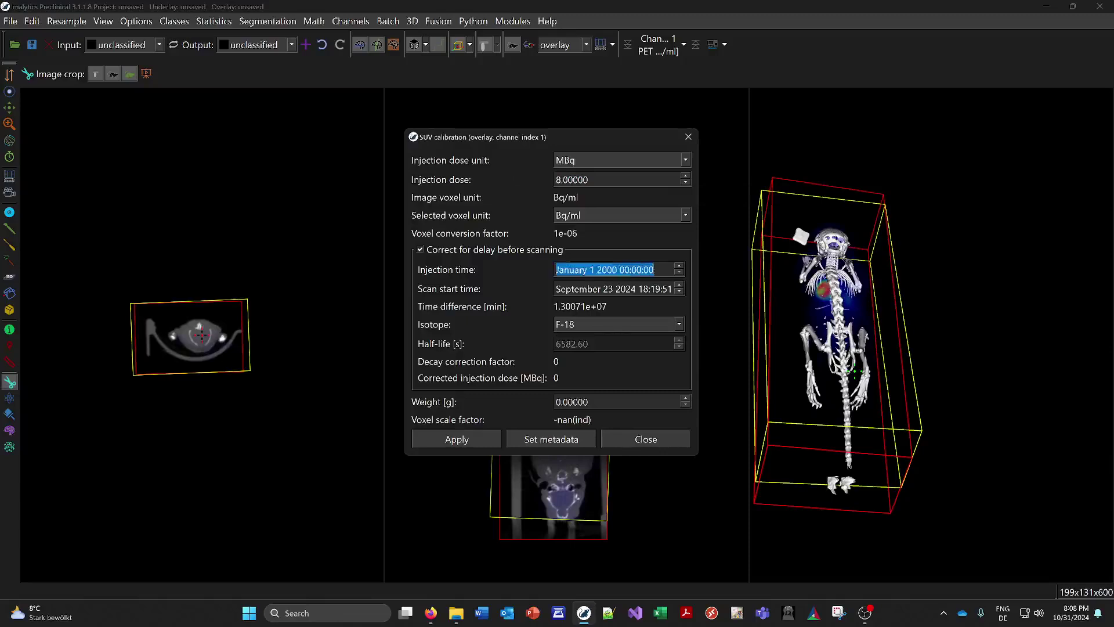
key("ctrl+v")
key("Down")
key("Down")
key("Down")
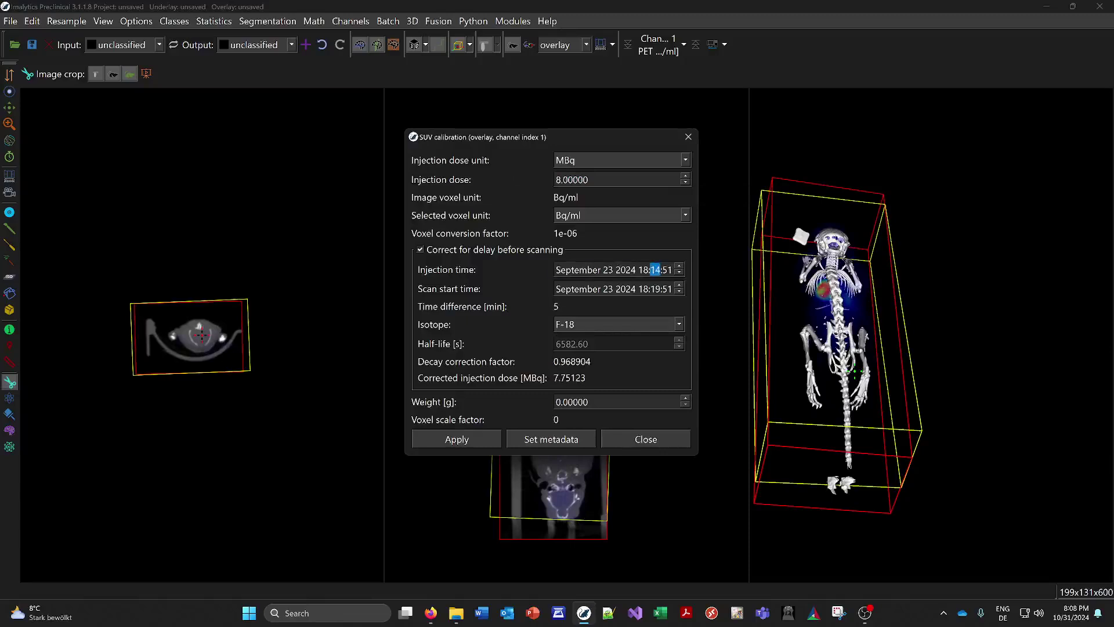
key("Down")
key("Down")
key("Down")
key("Down")
Step: Set the weight to 19 g, store the SUV calibration values as metadata, and close the calibration
left_click_drag(592, 401, 537, 401)
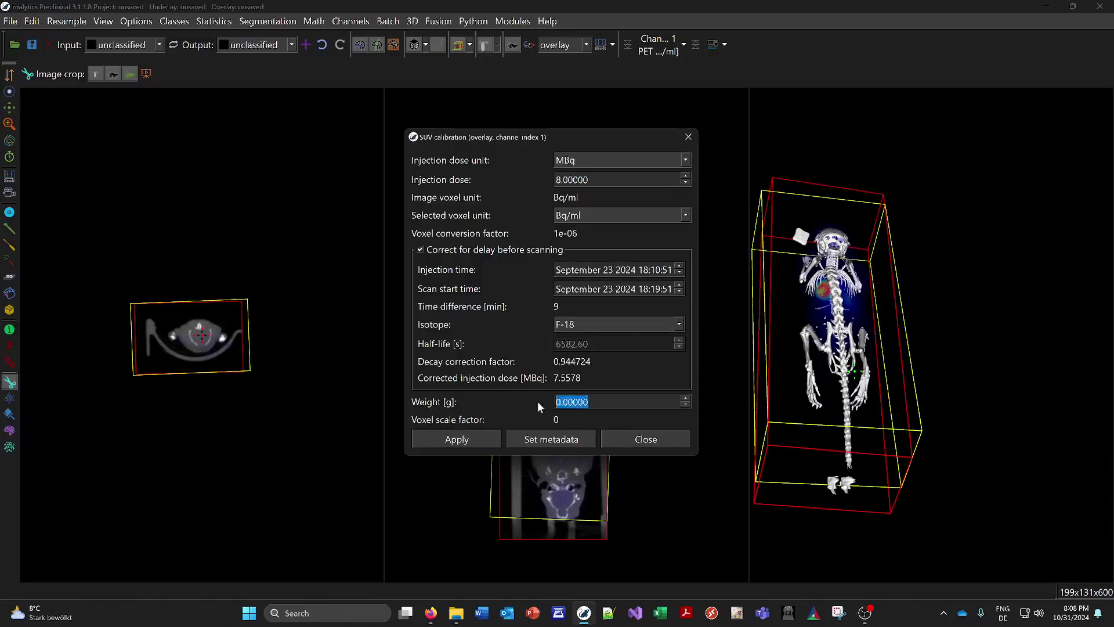
type("19")
left_click(534, 439)
key("Return")
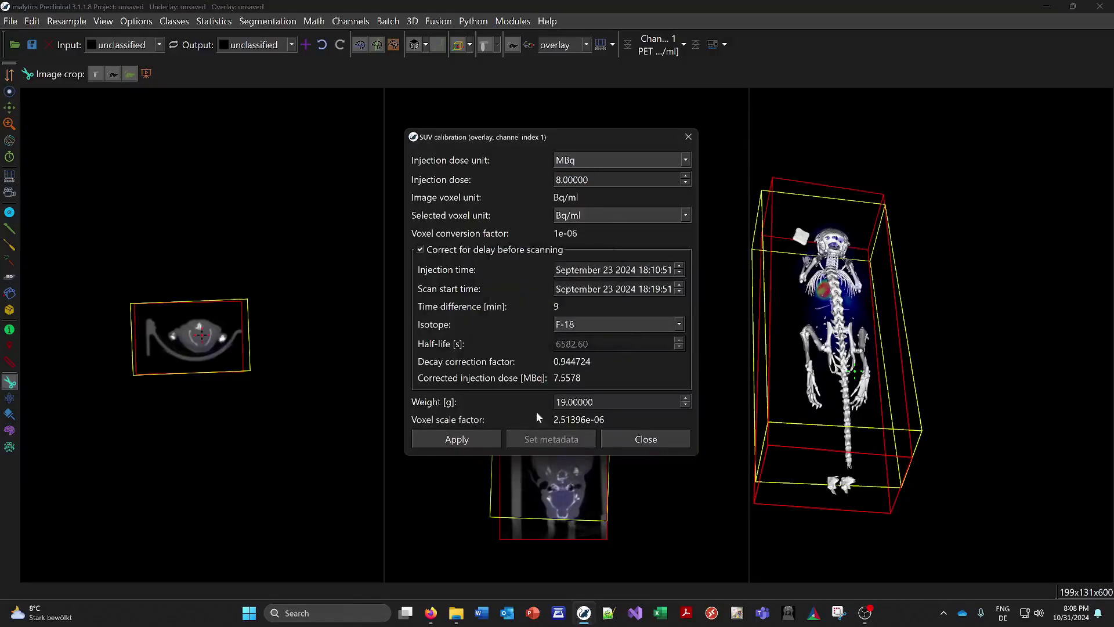
left_click(631, 440)
Step: Create a folder named M2 inside Xodus and save the second mouse's CT underlay there as CT
left_click(14, 20)
mouse_move(38, 55)
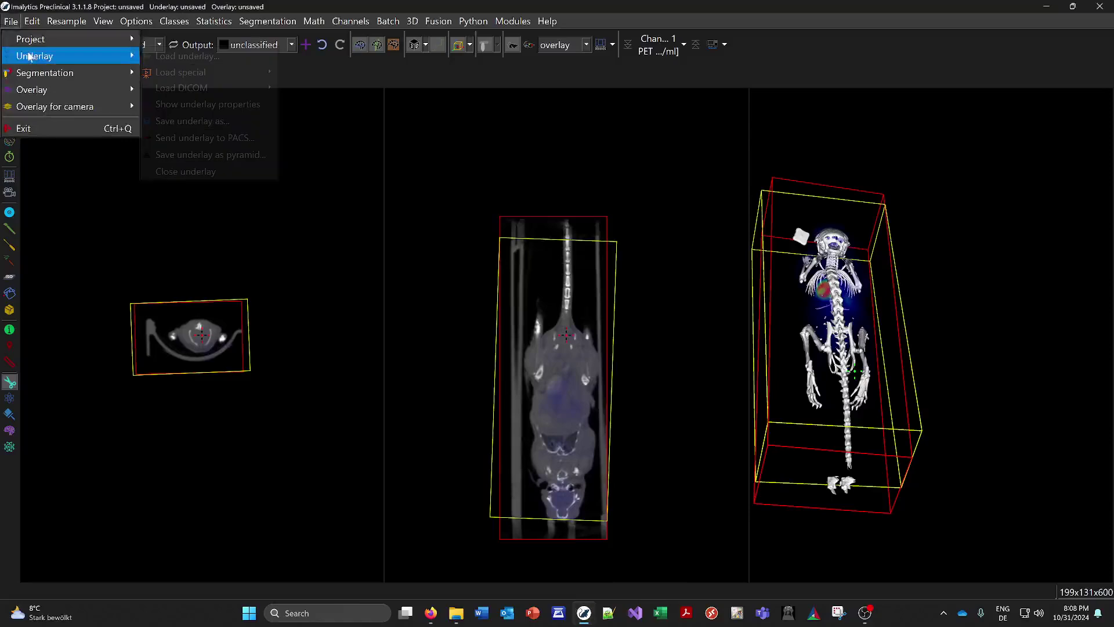
left_click(212, 118)
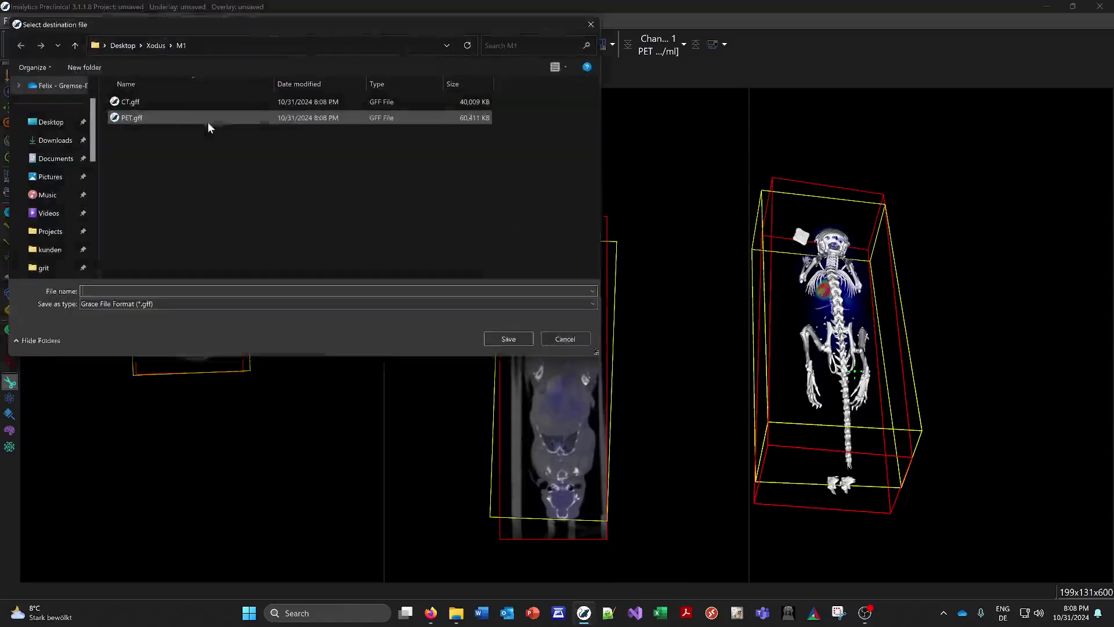
left_click(156, 45)
left_click(99, 67)
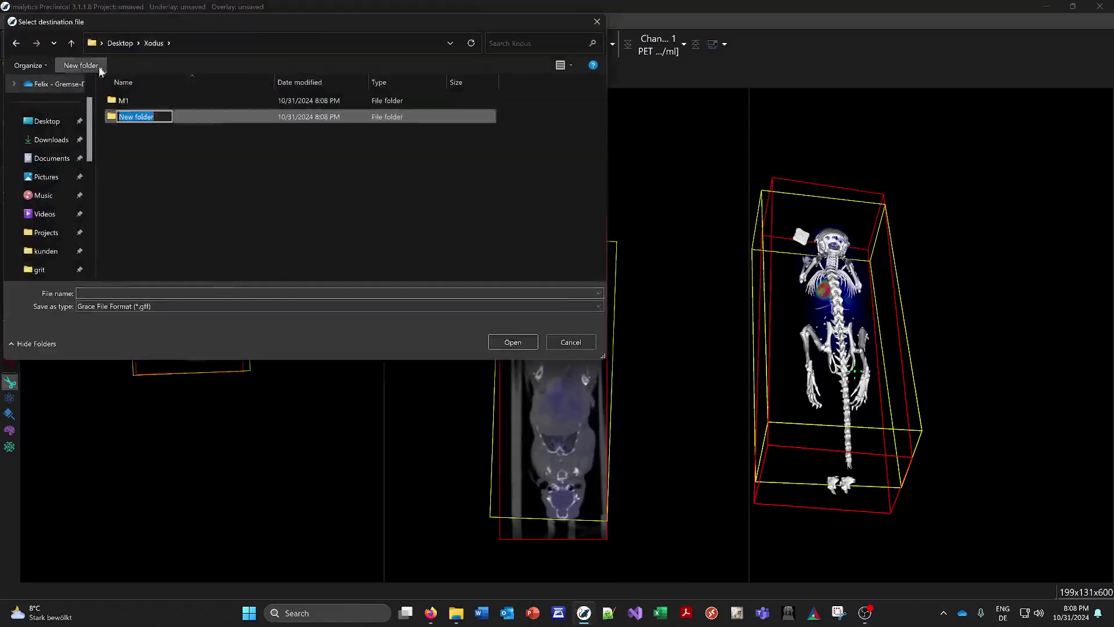
type("M2")
double_click(235, 116)
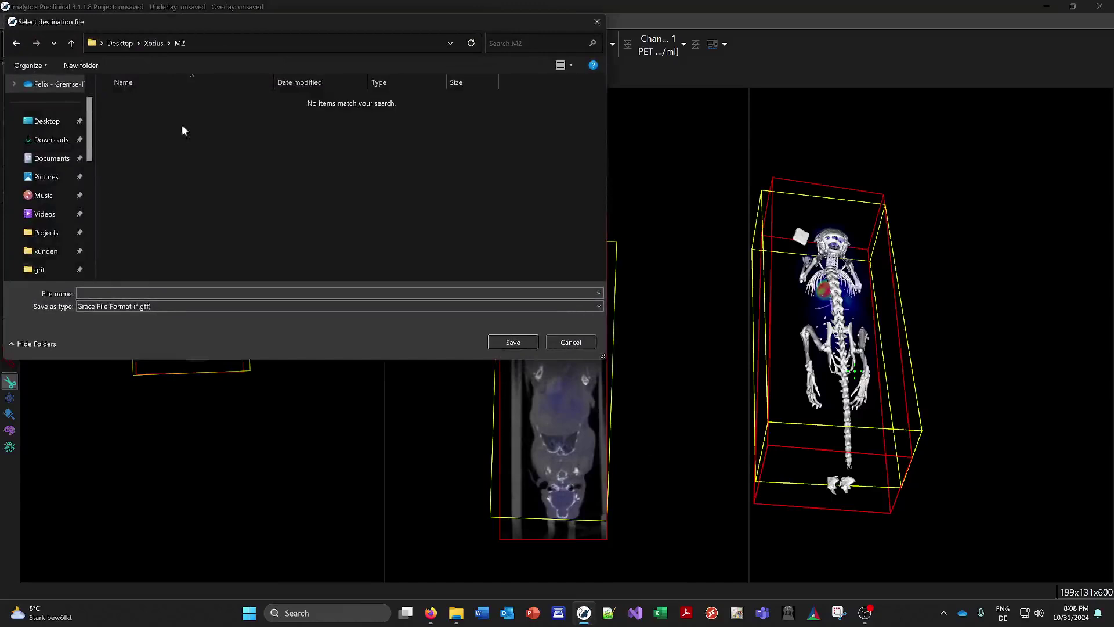
left_click(89, 293)
type("CT")
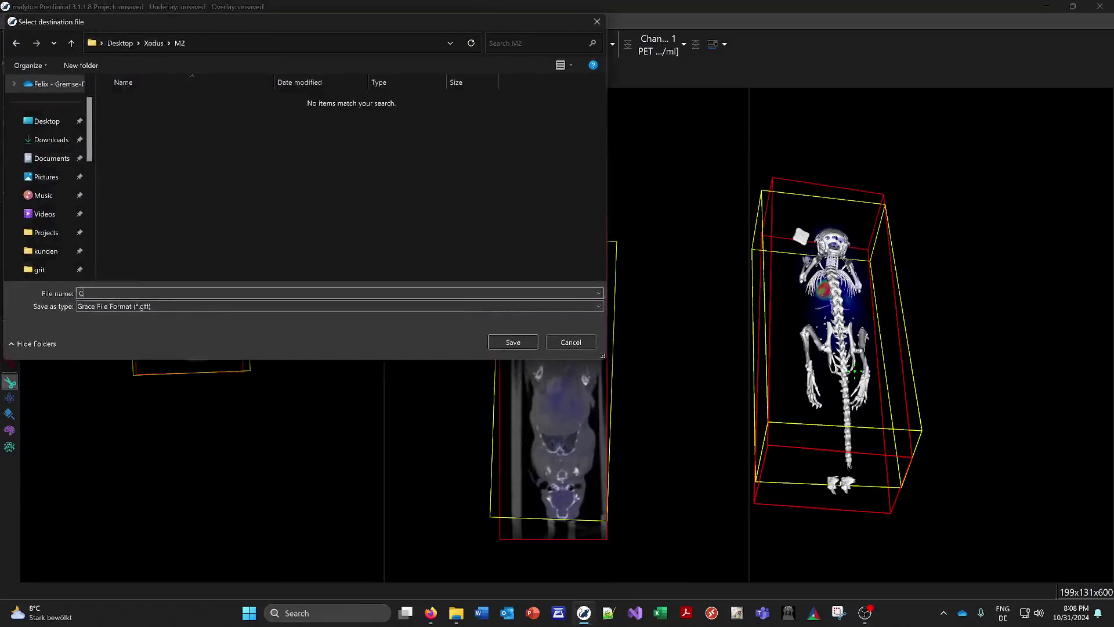
key("Return")
Step: Save the second mouse's PET overlay as PET in the M2 folder
left_click(10, 21)
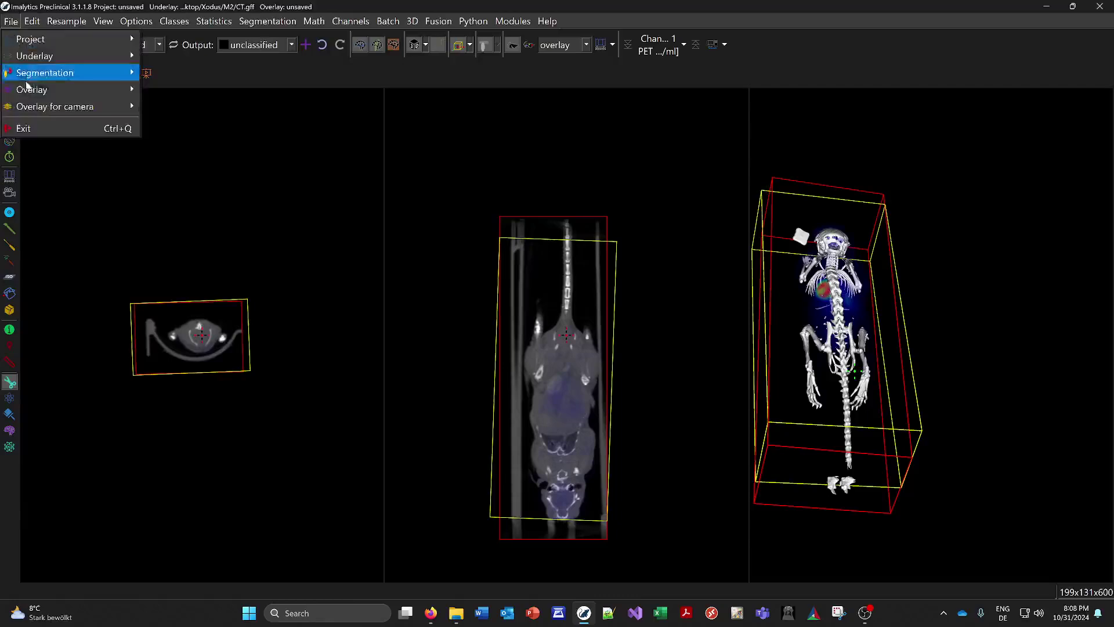
mouse_move(67, 91)
left_click(232, 153)
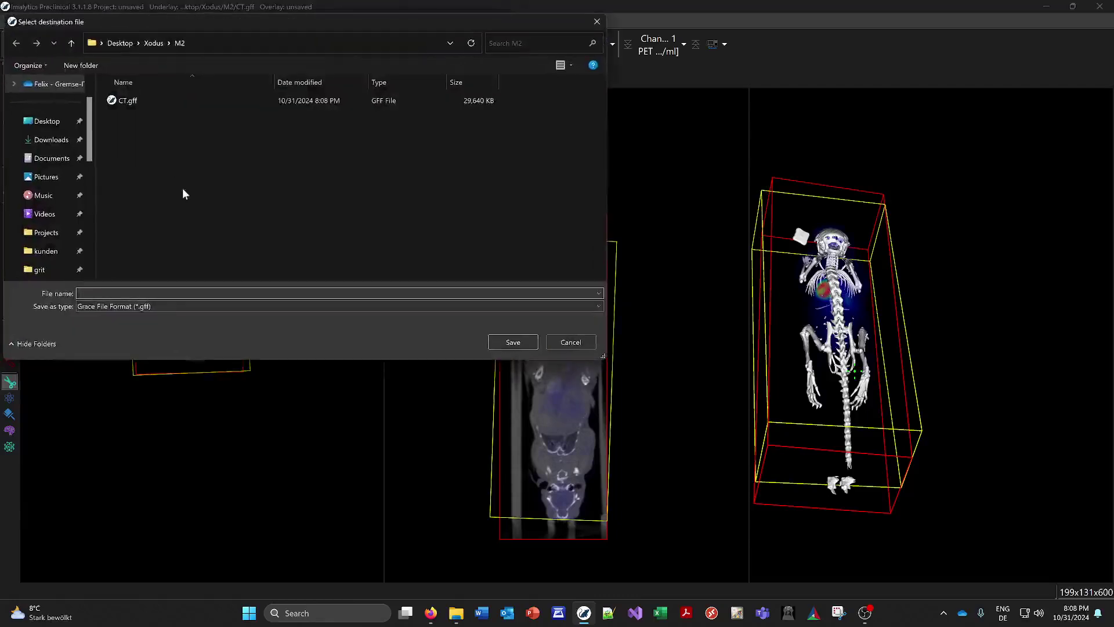
key("Return")
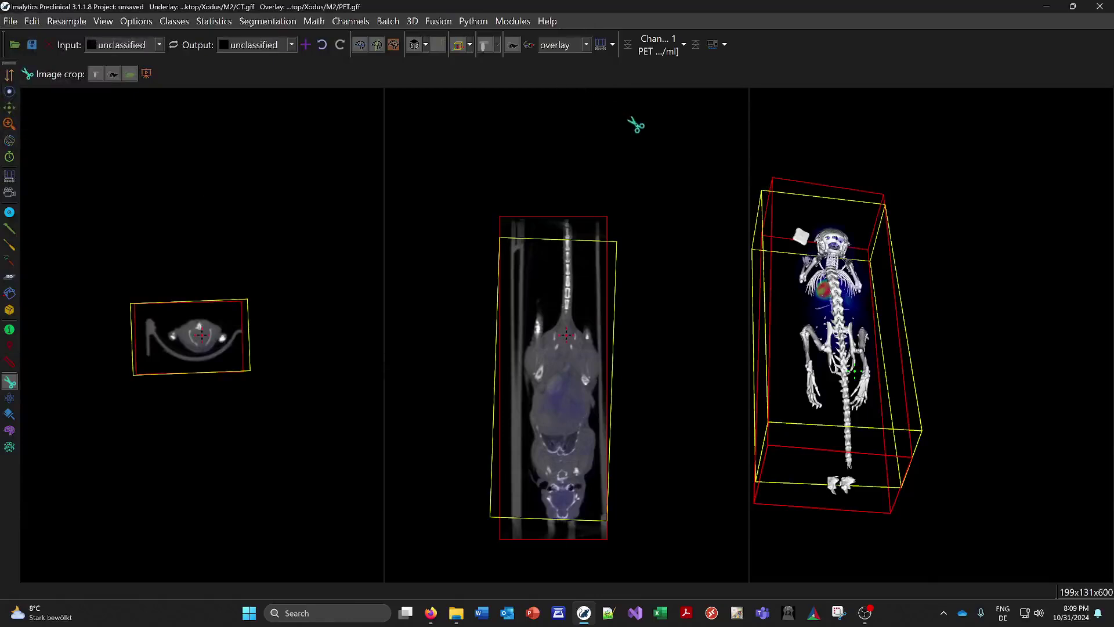
Step: Reopen the SUV calibration for the saved PET overlay and apply it to convert the voxel values to SUV
left_click(513, 22)
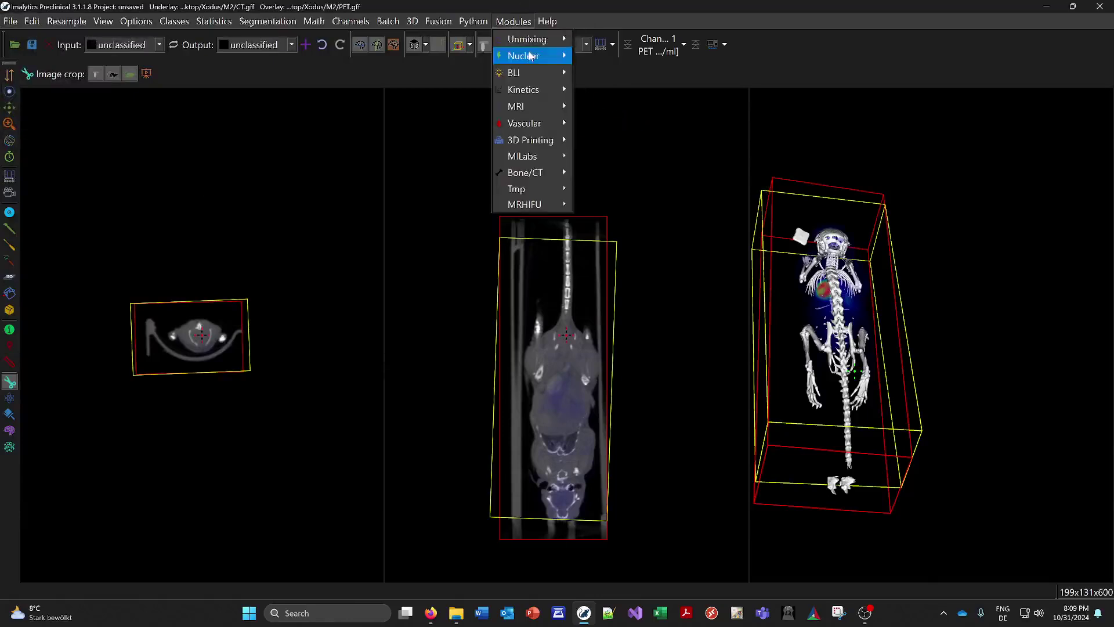
mouse_move(531, 57)
left_click(641, 90)
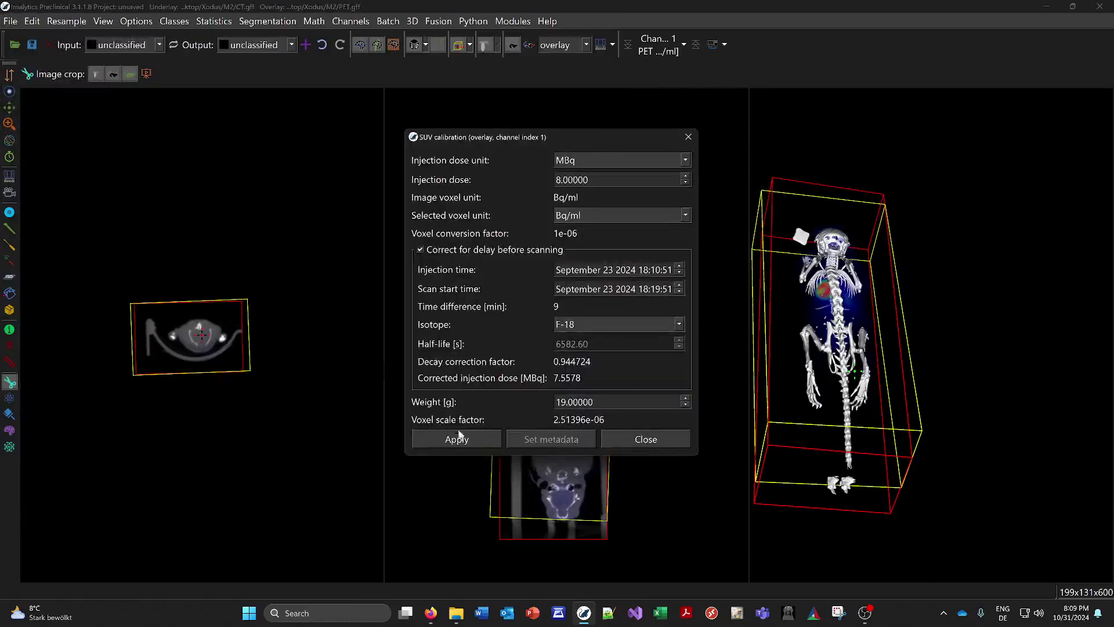
left_click(457, 439)
left_click(558, 314)
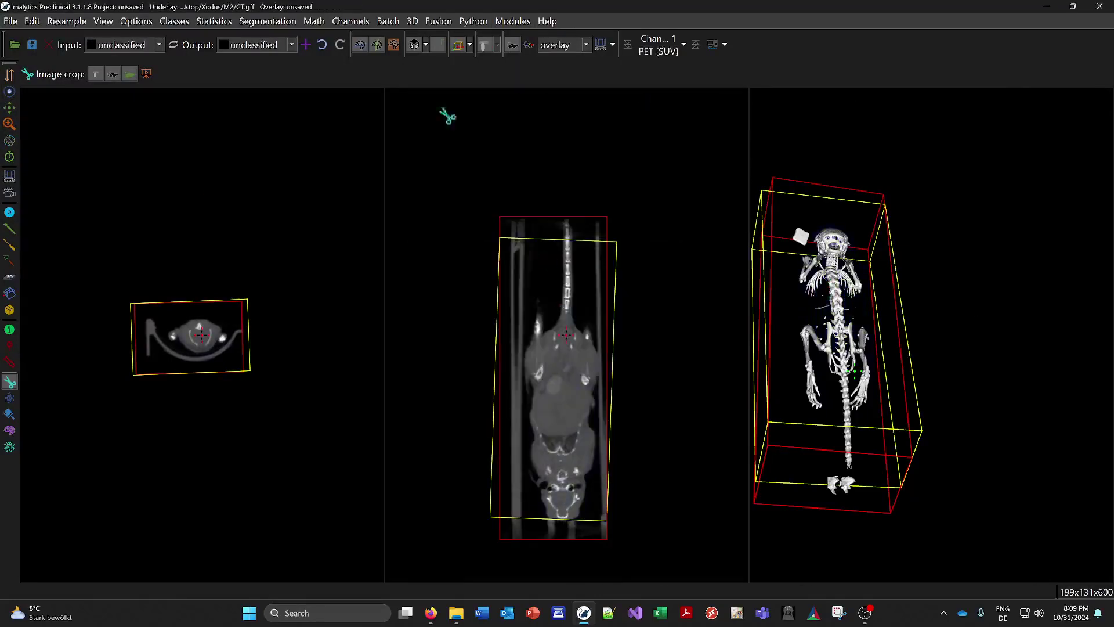
Step: Set the PET overlay's windowing to the maximum range, lower its upper limit slightly, and close the windowing settings
left_click(599, 45)
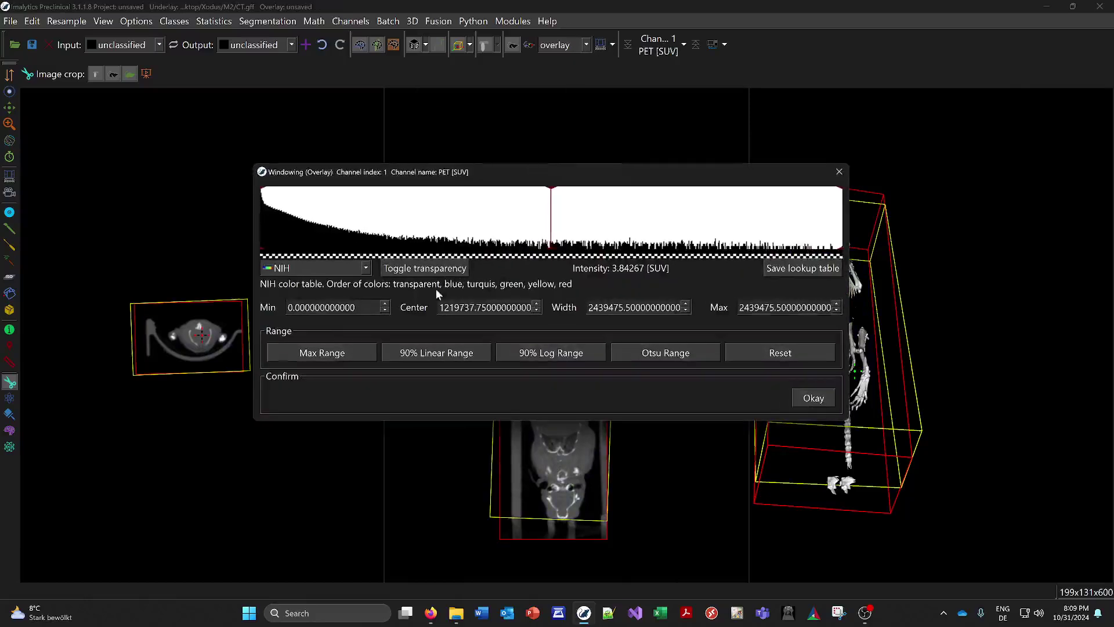
left_click(325, 354)
left_click_drag(840, 198, 747, 196)
left_click(839, 172)
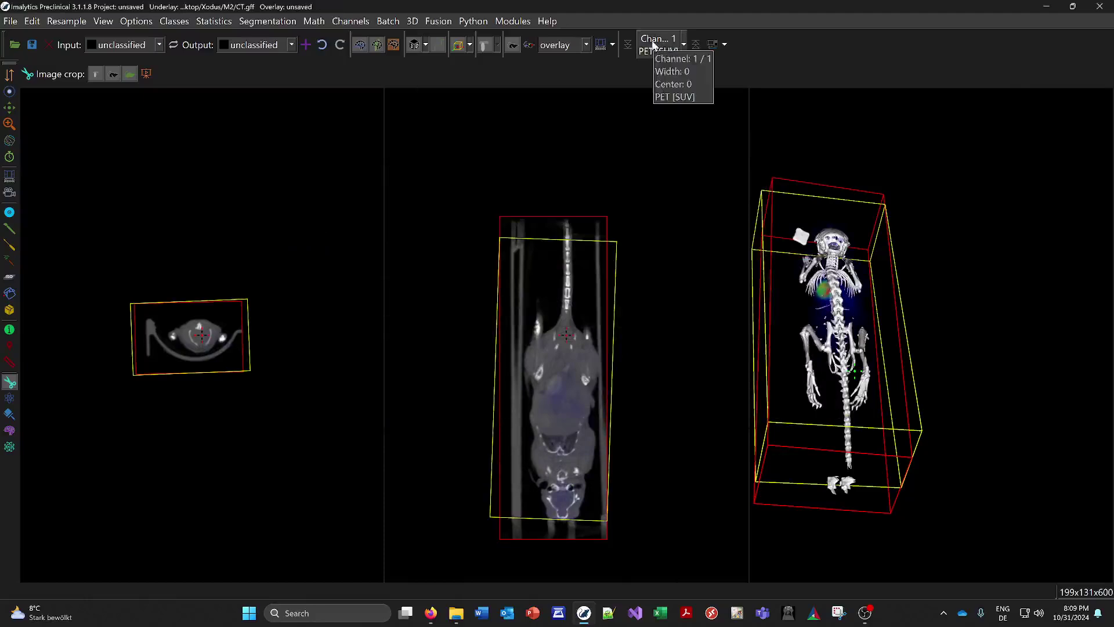
Step: Save the SUV-calibrated PET overlay as SUV in the M2 folder
left_click(7, 21)
mouse_move(26, 92)
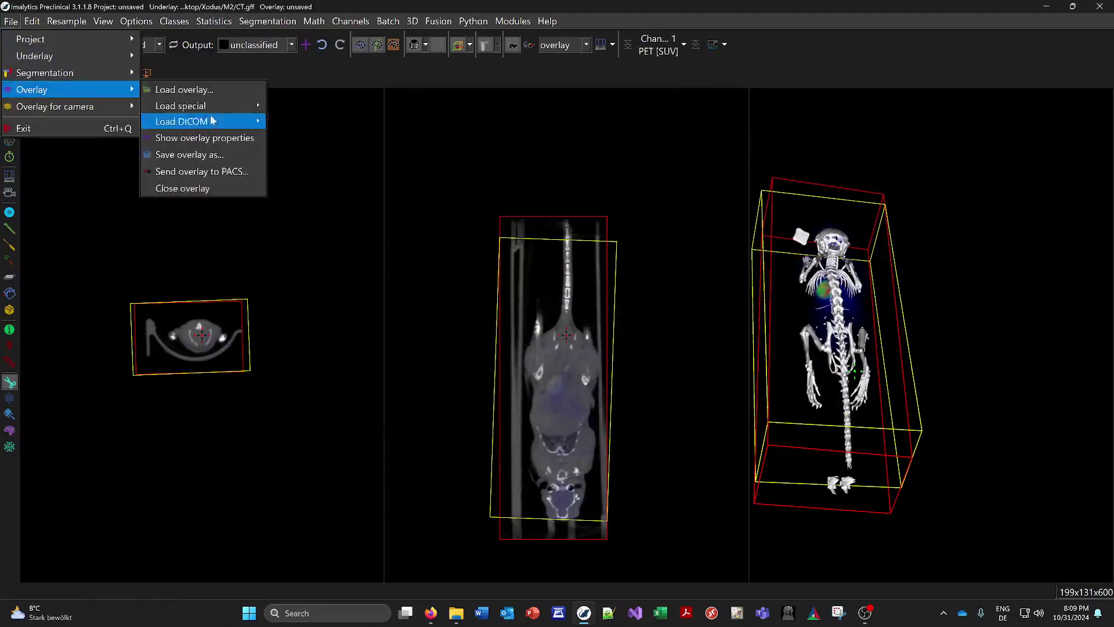
left_click(205, 156)
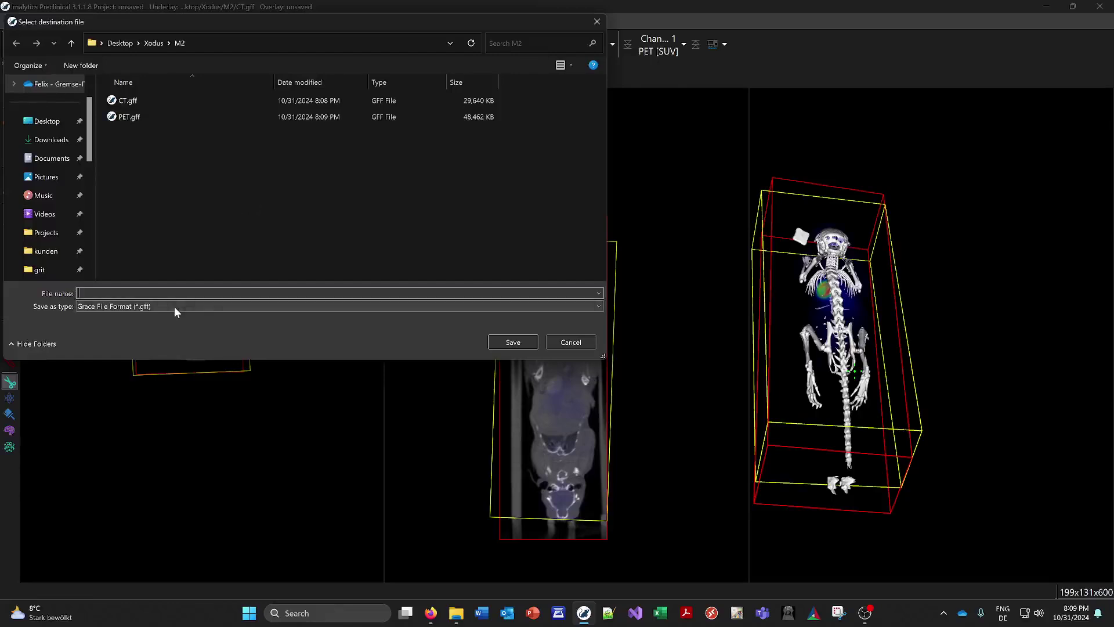
type("SUV")
left_click(512, 341)
Step: Undo the SUV conversion of the PET overlay and apply the %ID/ml calibration to it instead
left_click(322, 46)
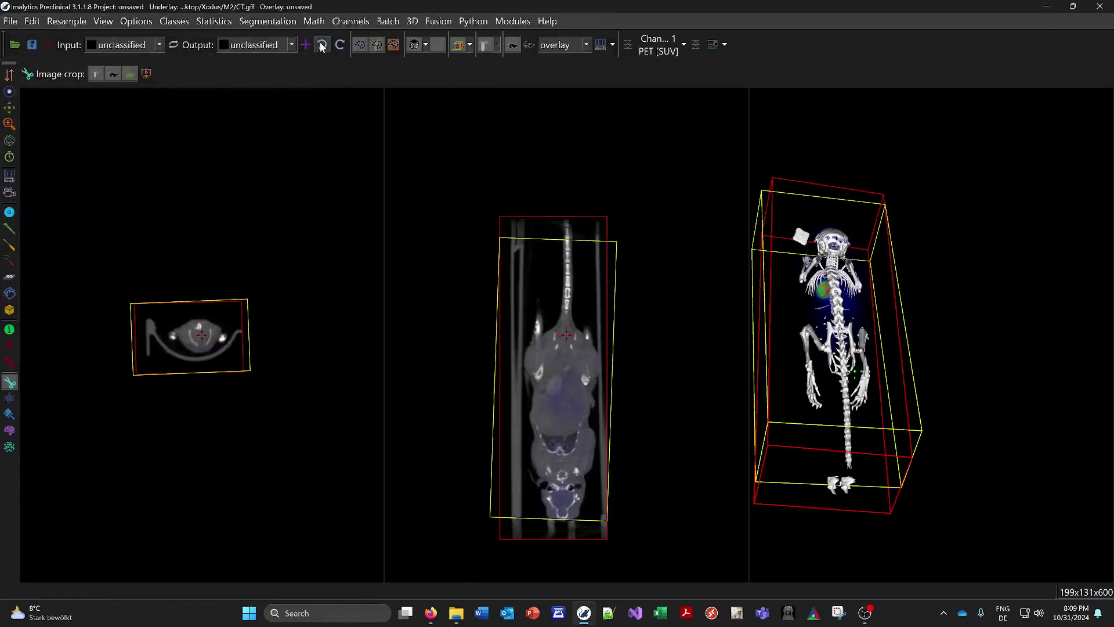
left_click(323, 47)
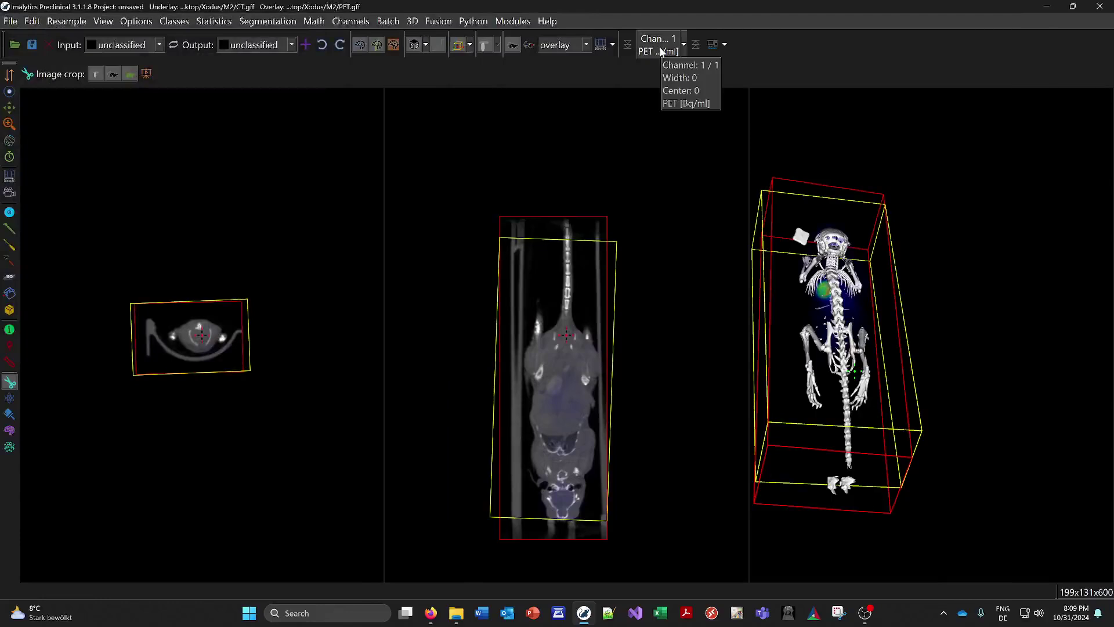
left_click(513, 22)
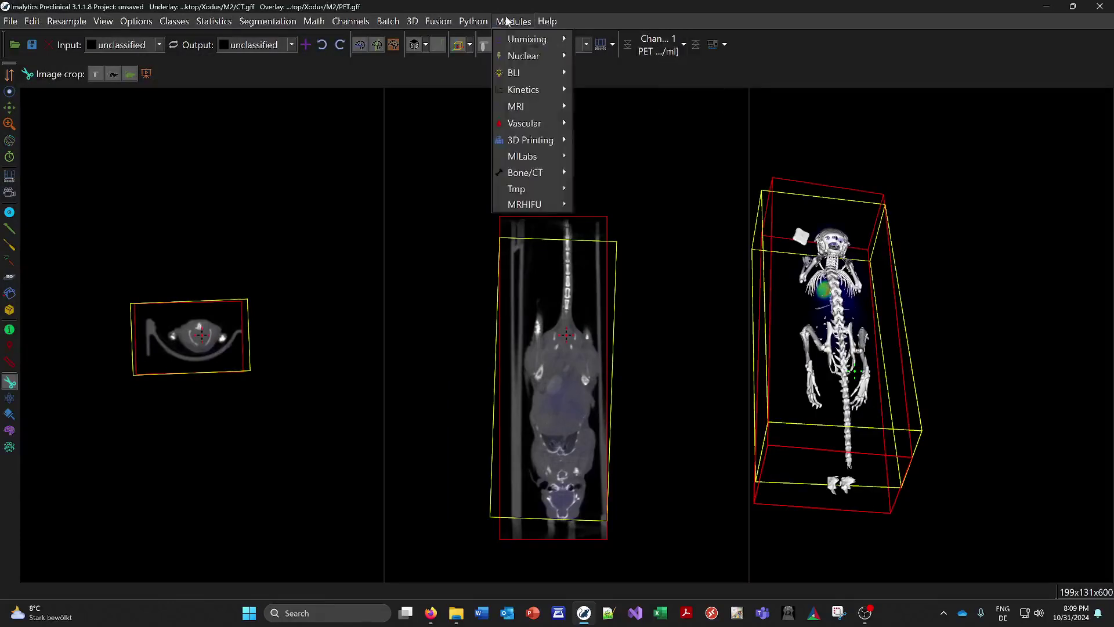
mouse_move(524, 57)
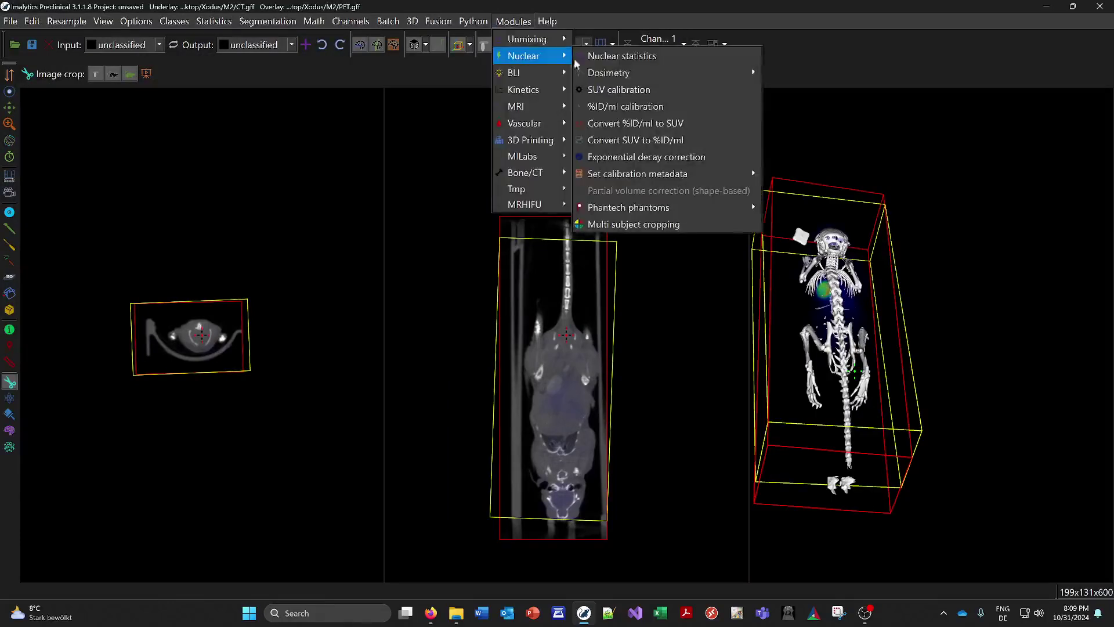
left_click(625, 105)
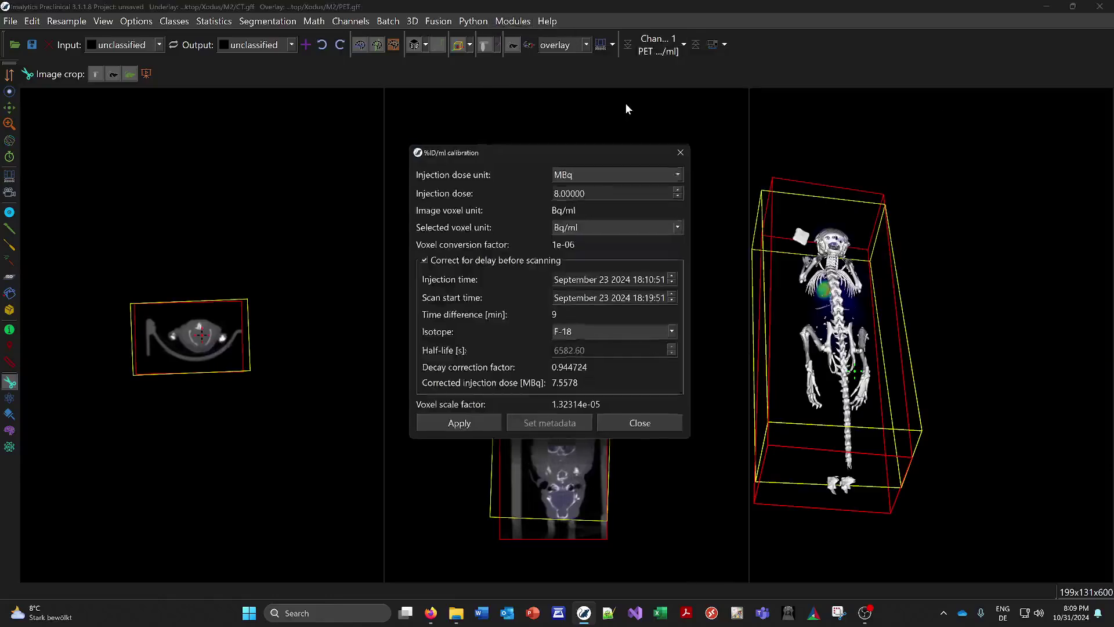
left_click(457, 430)
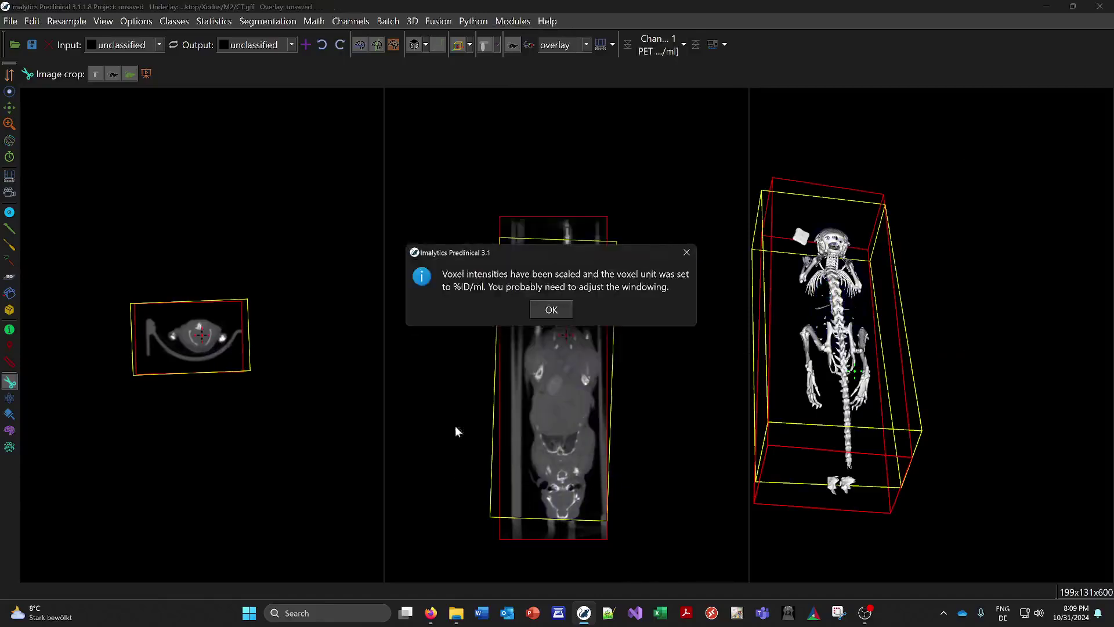
left_click(551, 311)
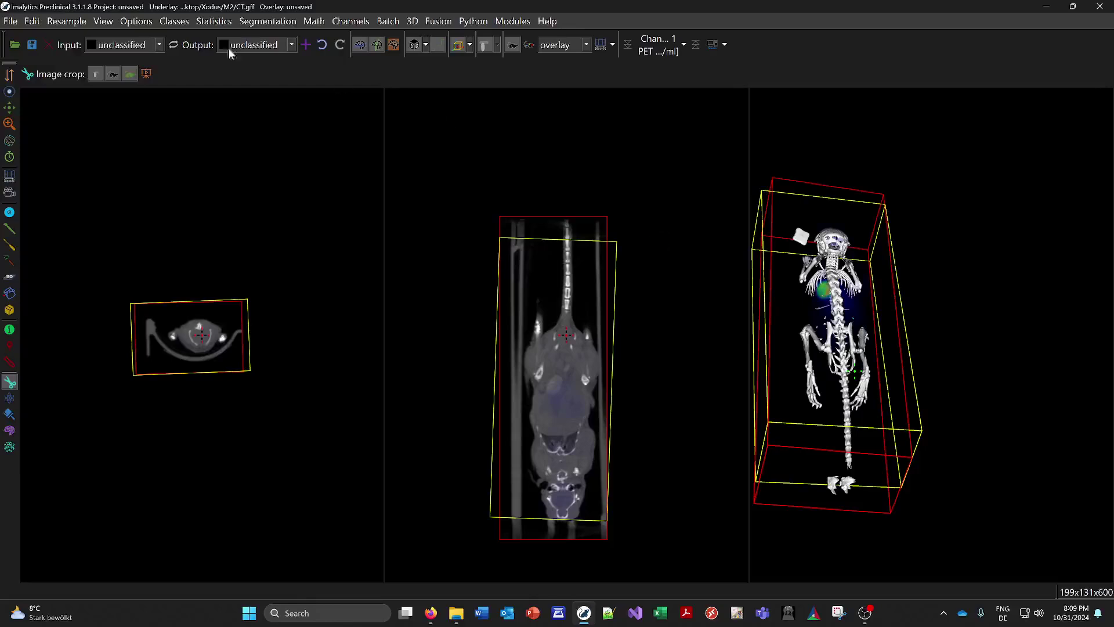
Step: Save the %ID/ml-calibrated PET overlay as PercentID in the M2 folder
left_click(10, 21)
mouse_move(47, 90)
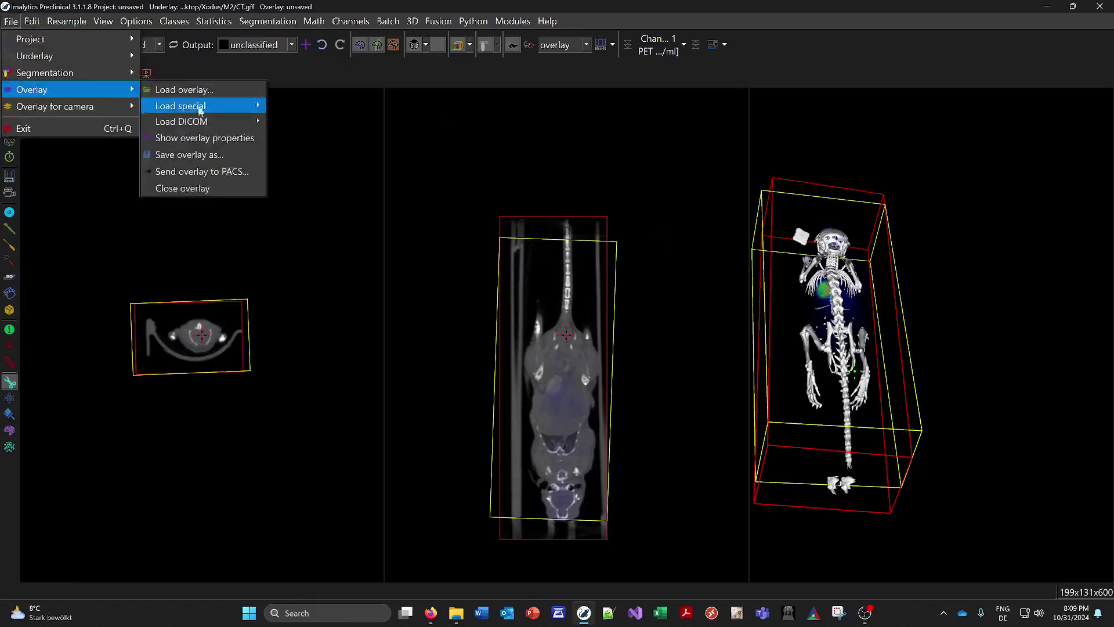
left_click(190, 154)
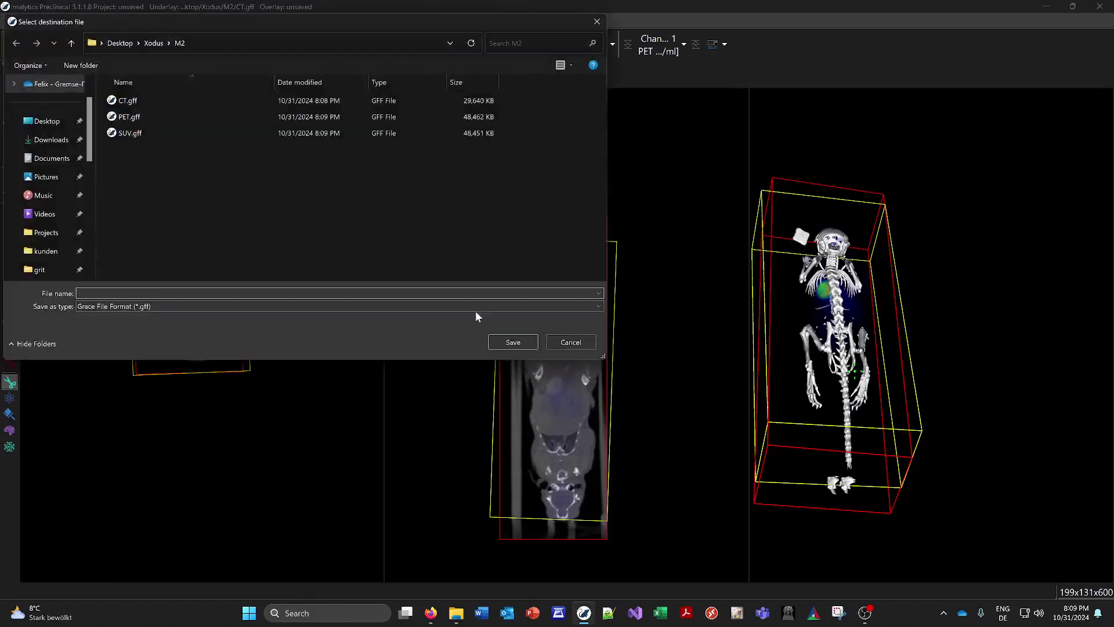
type("PercentID")
key("Return")
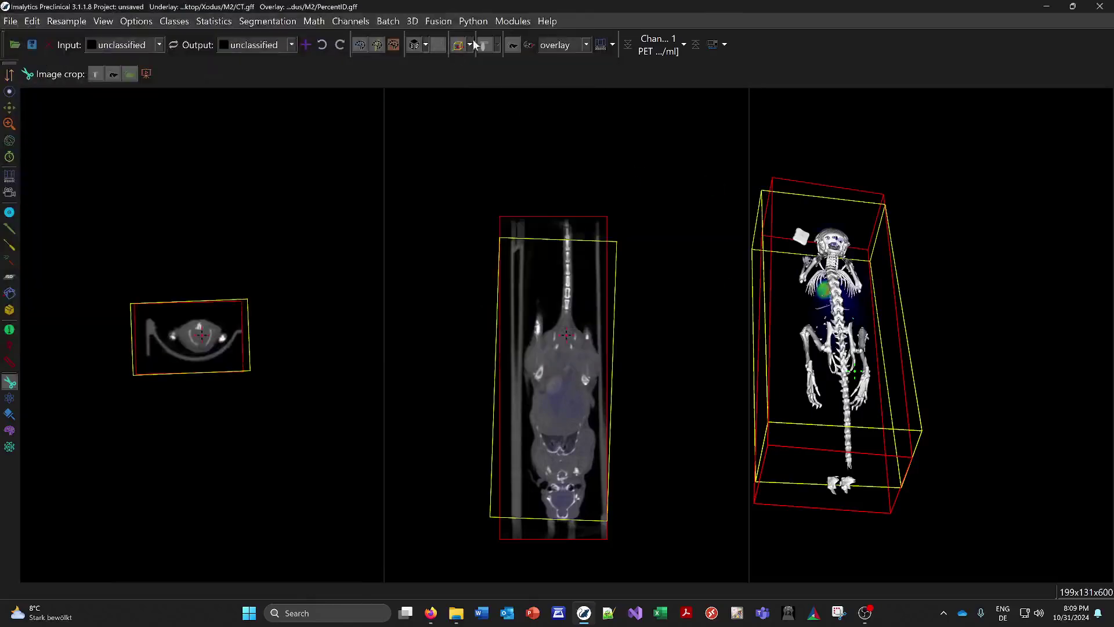
Step: Hide the bounding boxes of both the underlay and the overlay
left_click(469, 45)
mouse_move(519, 238)
left_click(631, 235)
left_click(458, 46)
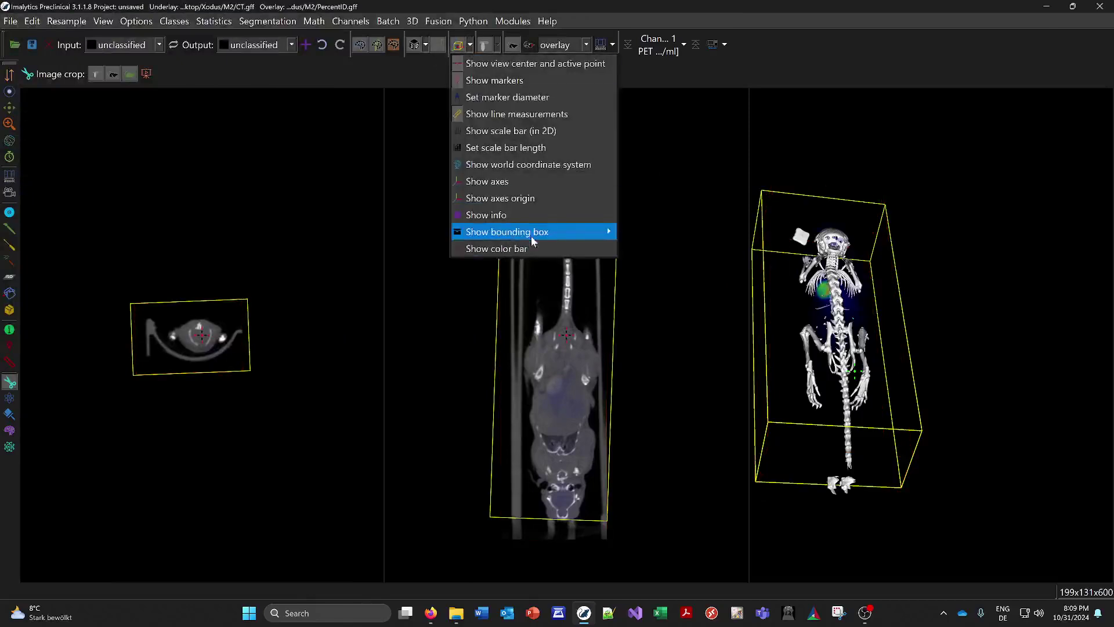
mouse_move(531, 234)
left_click(631, 250)
Step: Rotate the 3D rendering and centre the slice views on the PET uptake in the mouse's chest, enlarged for inspection
left_click_drag(836, 348, 928, 293)
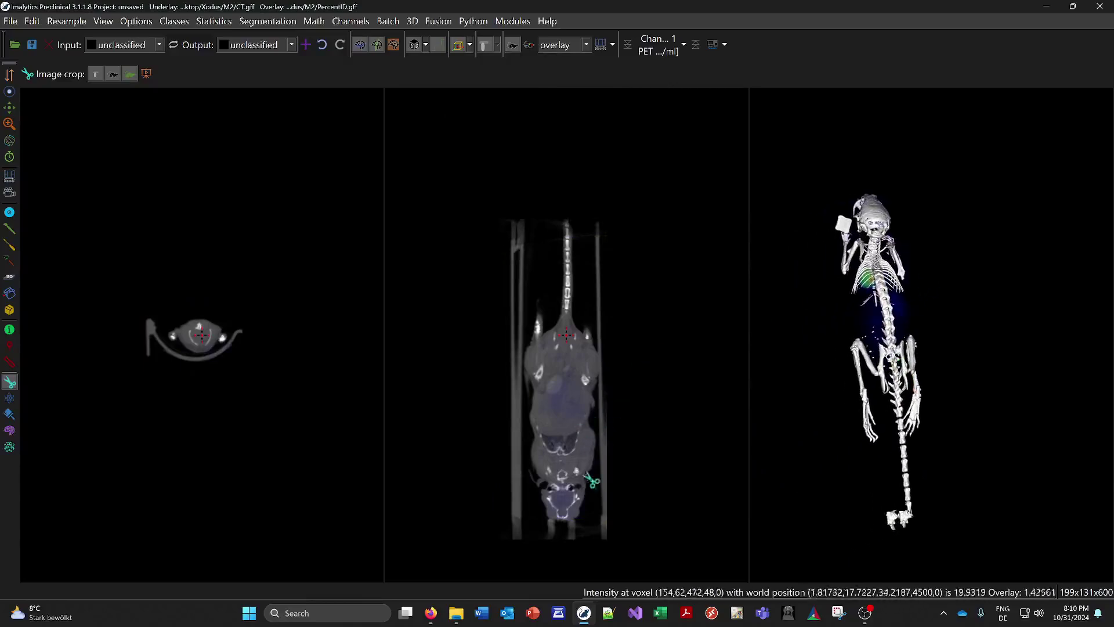
left_click(573, 432)
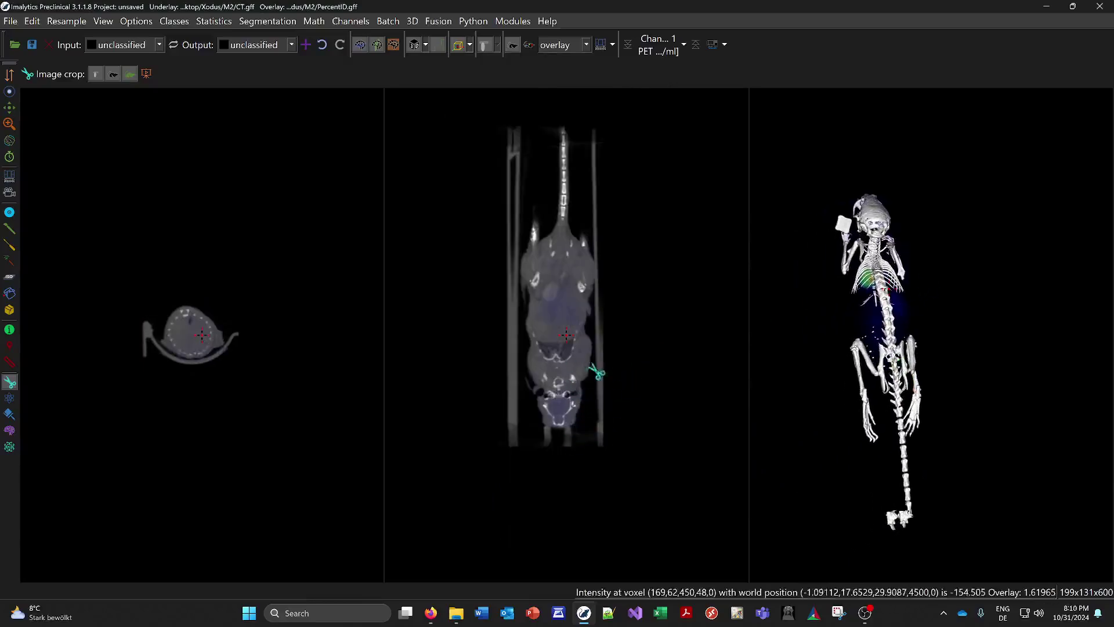
left_click_drag(859, 279, 822, 276)
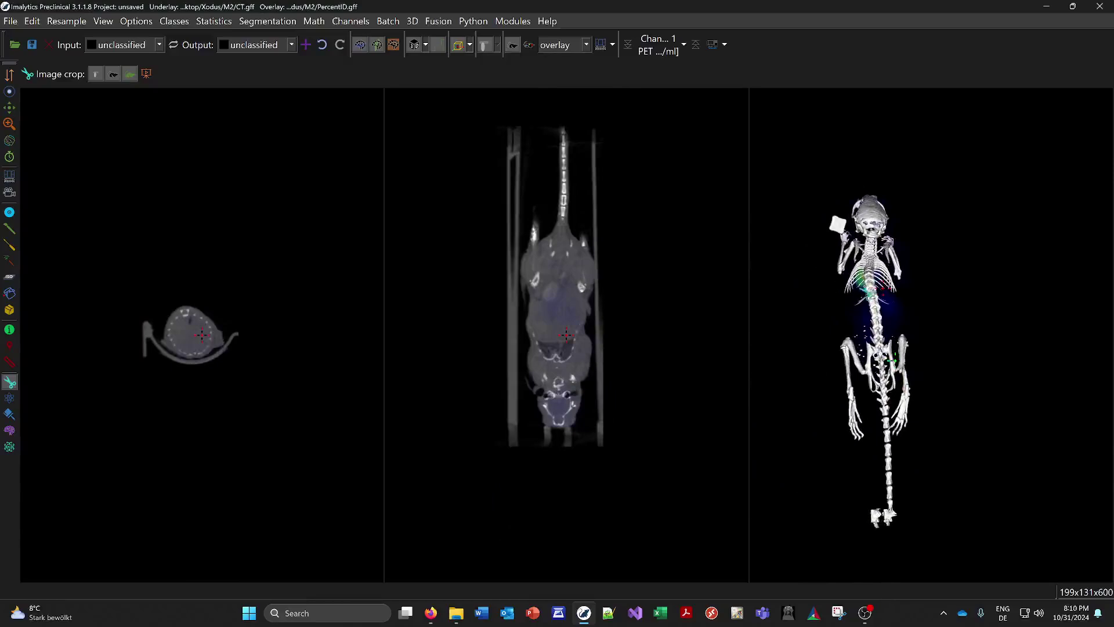
left_click(873, 278)
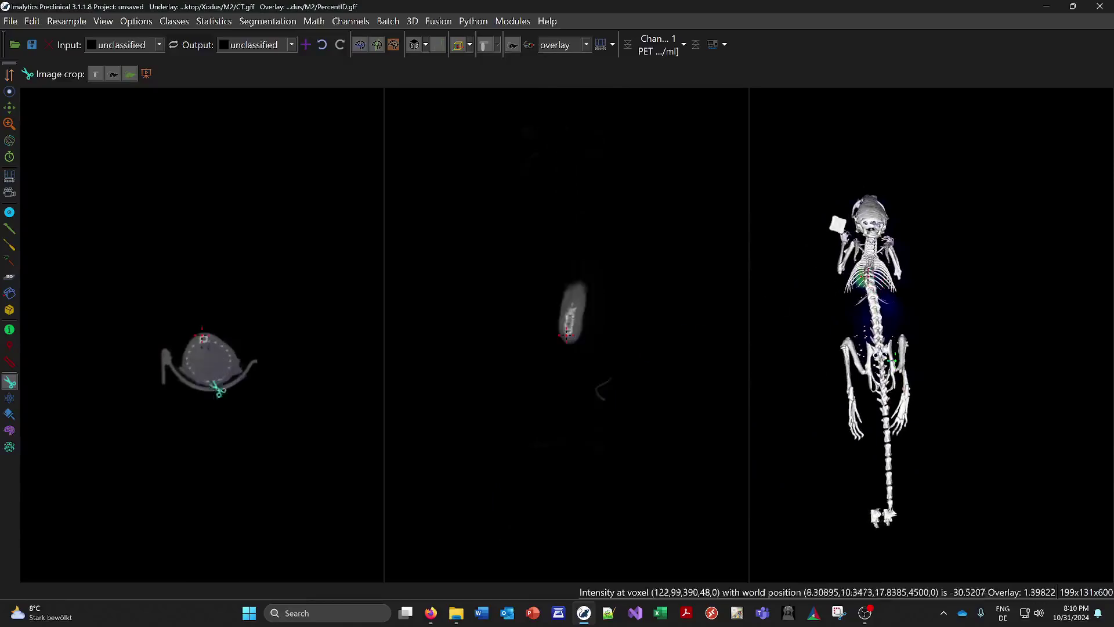
left_click(203, 358)
right_click_drag(584, 356, 571, 271)
left_click(563, 351)
scroll(590, 319, "up", 10)
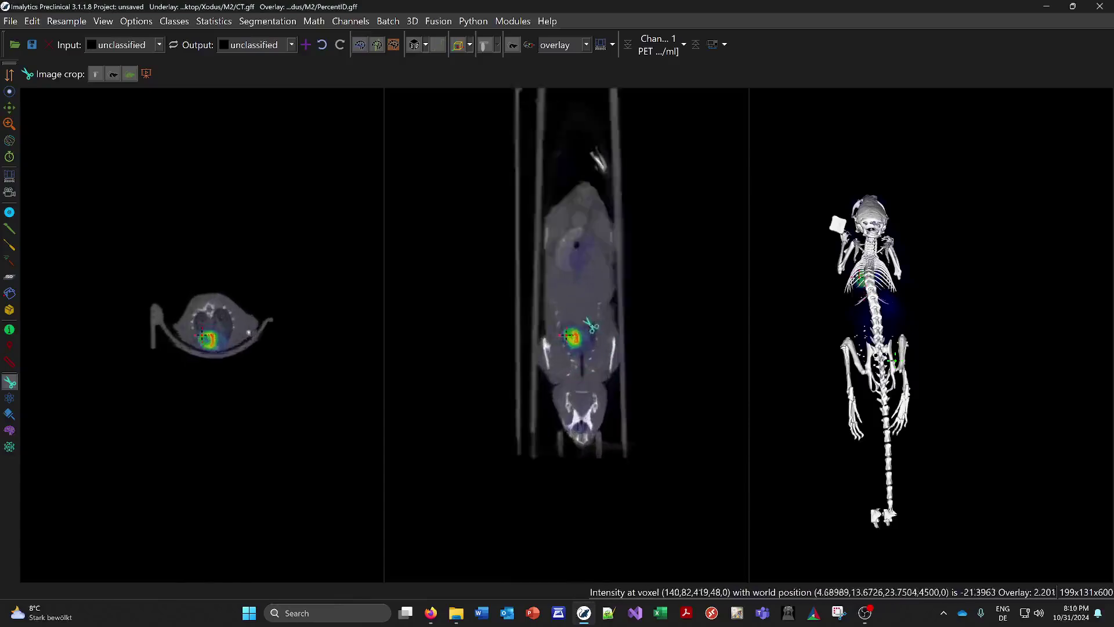
scroll(590, 318, "up", 2)
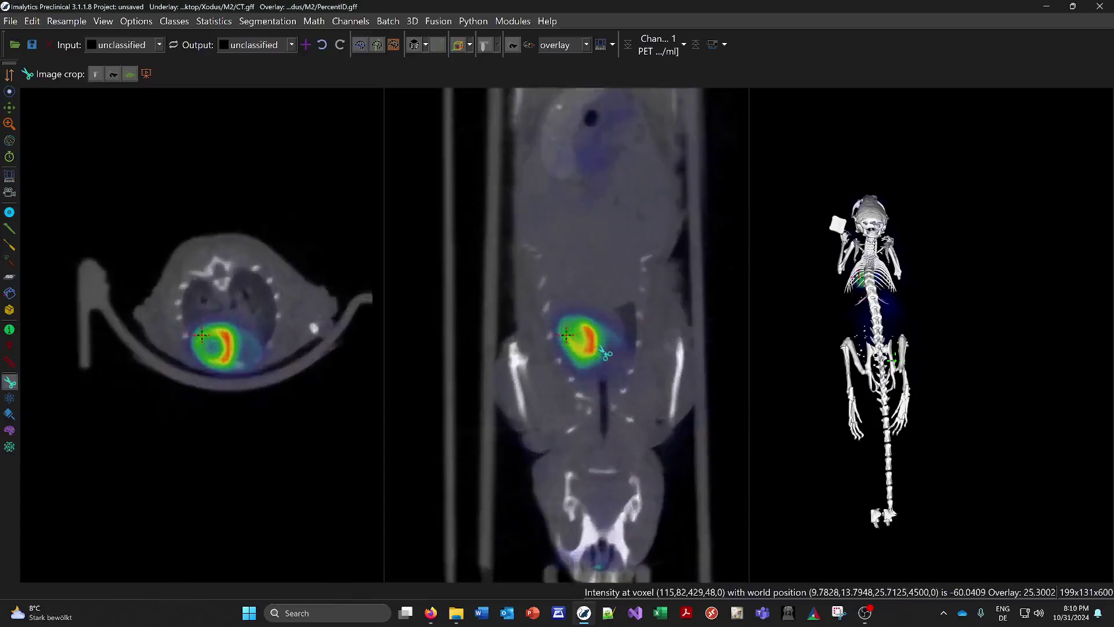
Step: Create a class named Heart and segment the heart's PET uptake into it with the ISO tool
right_click(608, 348)
left_click(626, 358)
type("Heart")
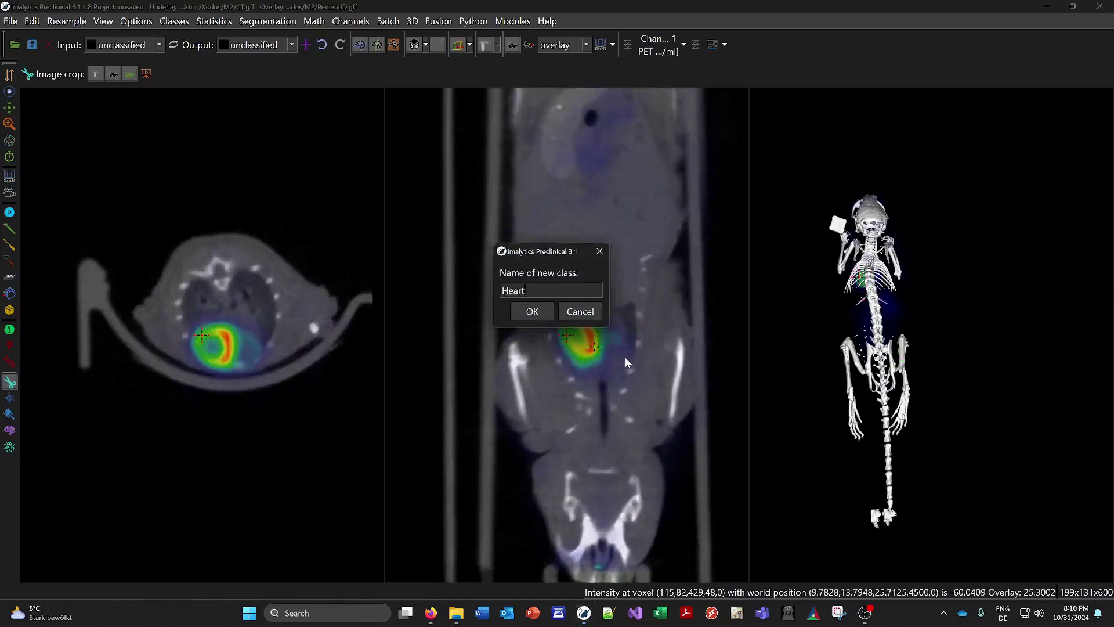
key("Return")
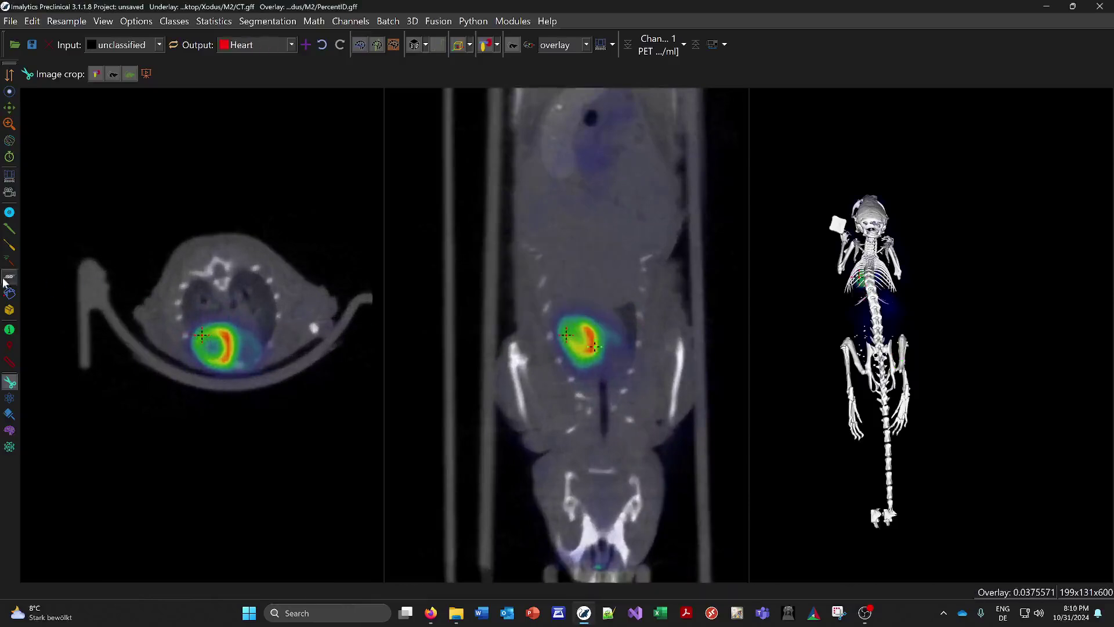
left_click(10, 277)
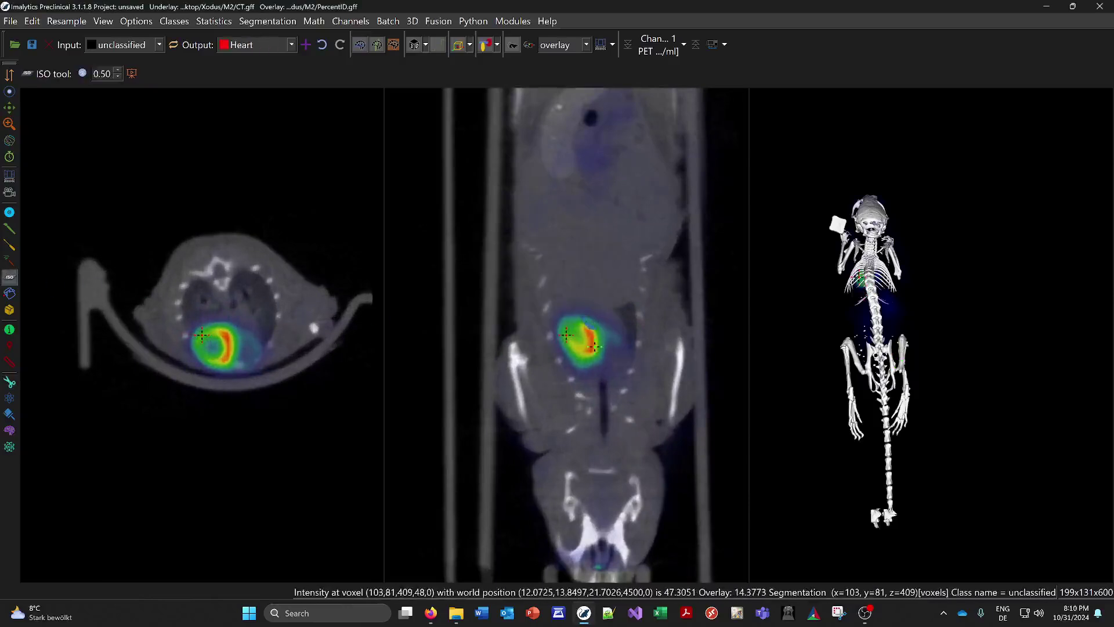
left_click(595, 346)
scroll(627, 322, "up", 2)
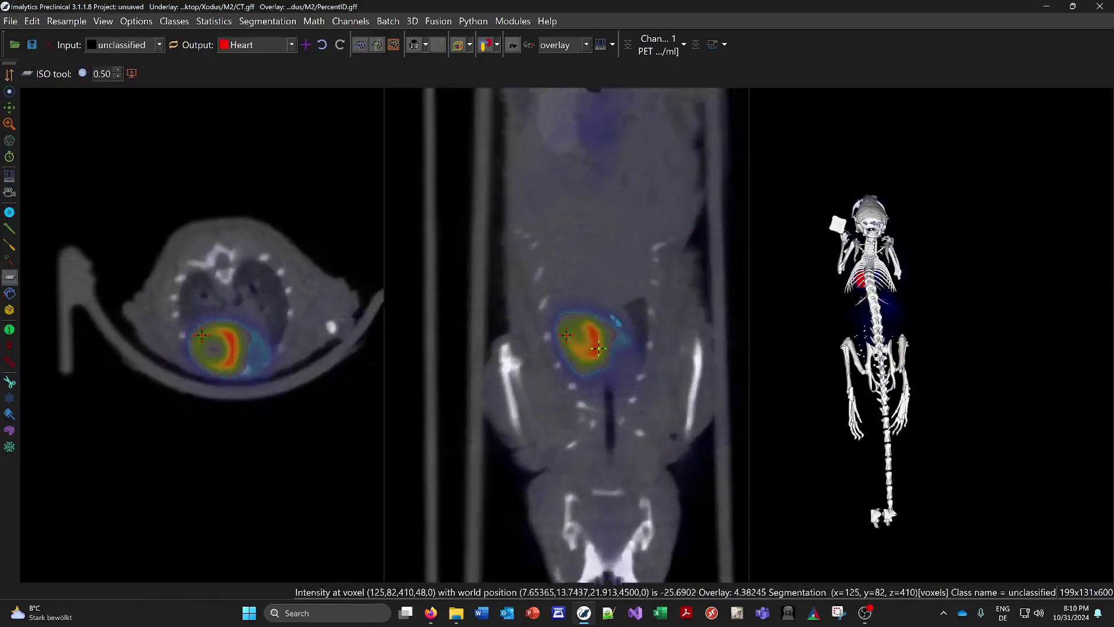
Step: Create a class named Kidney and segment the kidney with the stronger PET uptake using the ISO tool
mouse_move(874, 293)
left_mouse_down()
mouse_move(600, 276)
mouse_move(928, 284)
mouse_move(864, 301)
mouse_move(873, 309)
left_mouse_up()
middle_click(875, 310)
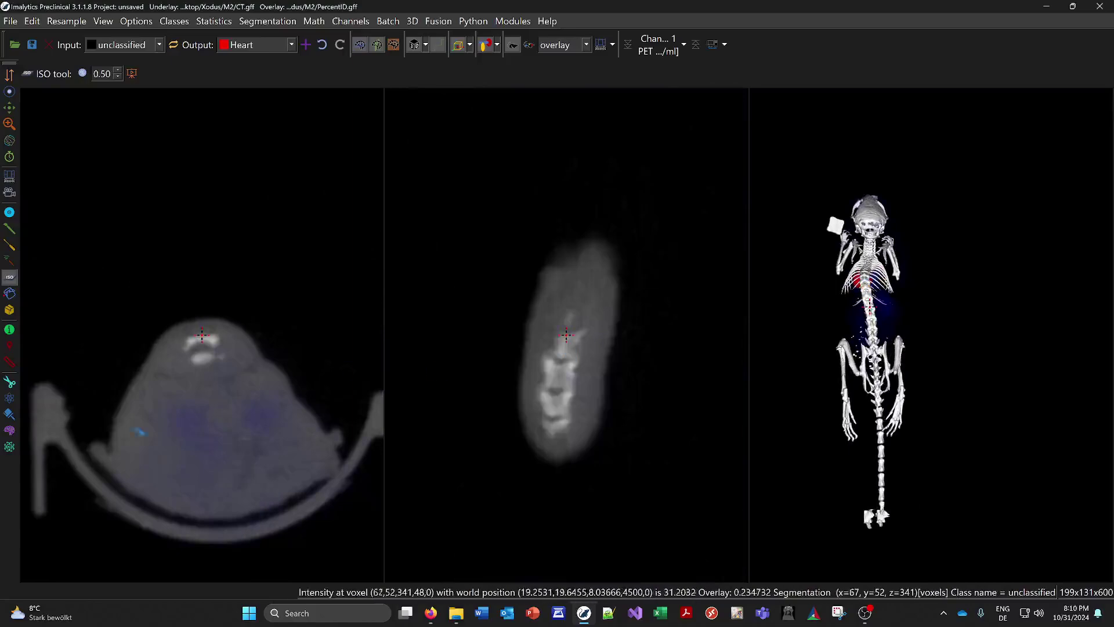
middle_click(210, 397)
scroll(255, 345, "up", 3)
scroll(260, 338, "up", 1)
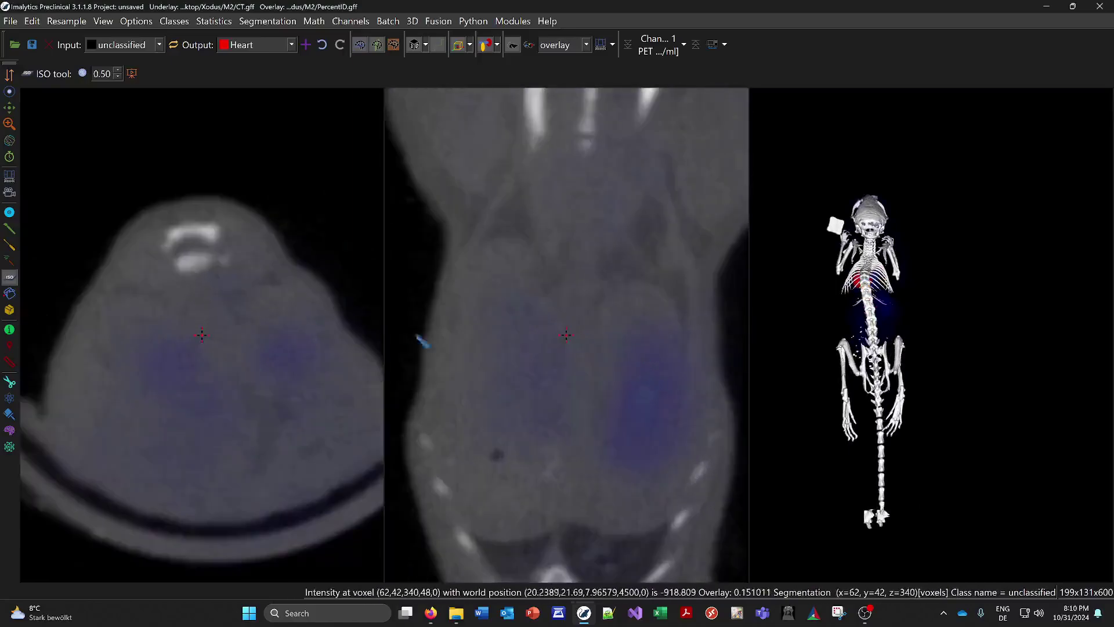
left_click(306, 45)
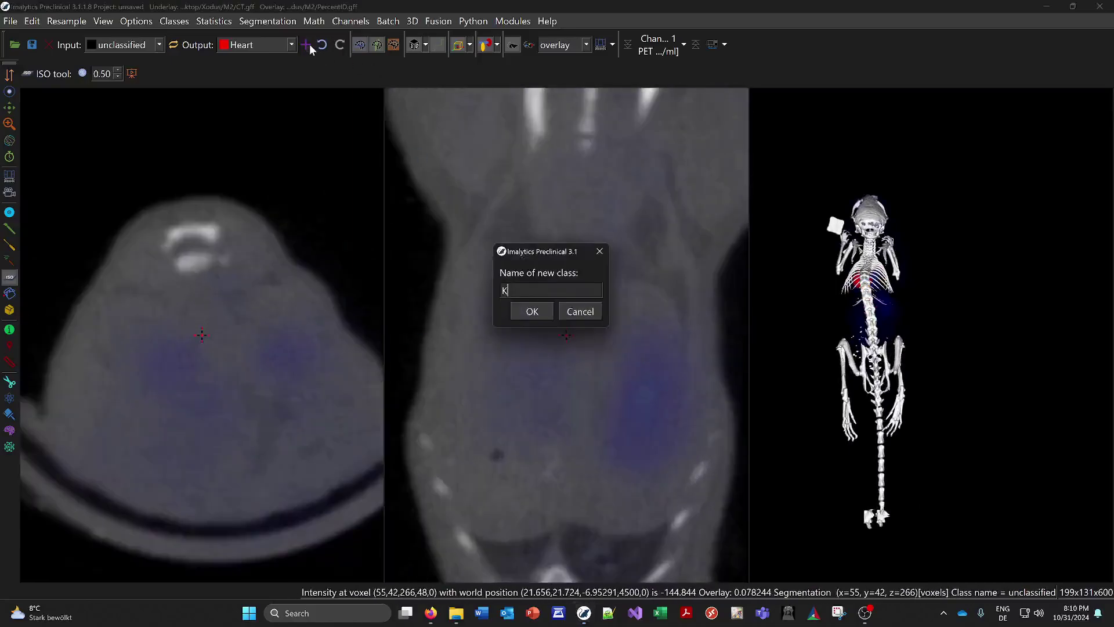
key("Return")
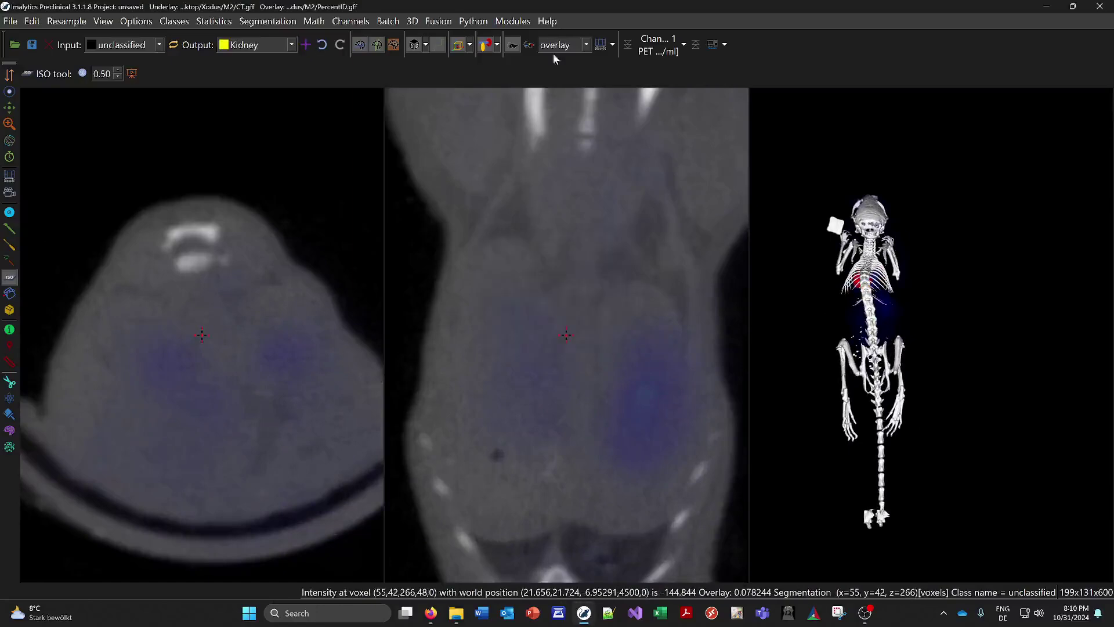
left_click(653, 345)
Step: Segment the other kidney with the ISO tool, undo that region, and segment it again from a seed point deeper in the kidney
right_click_drag(632, 341, 622, 319)
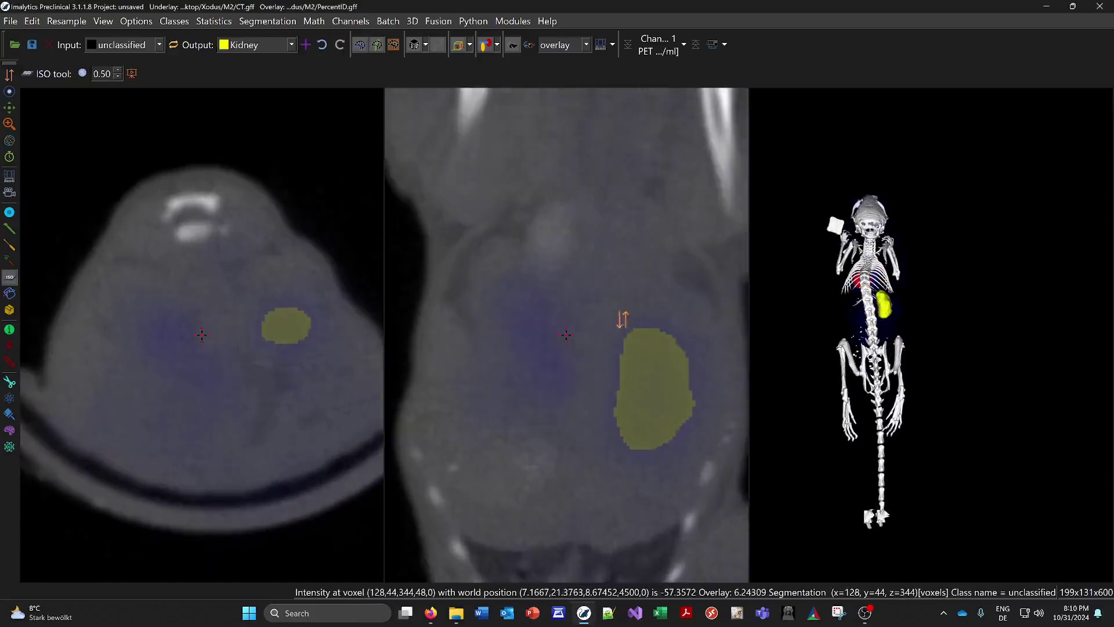
left_click(509, 295)
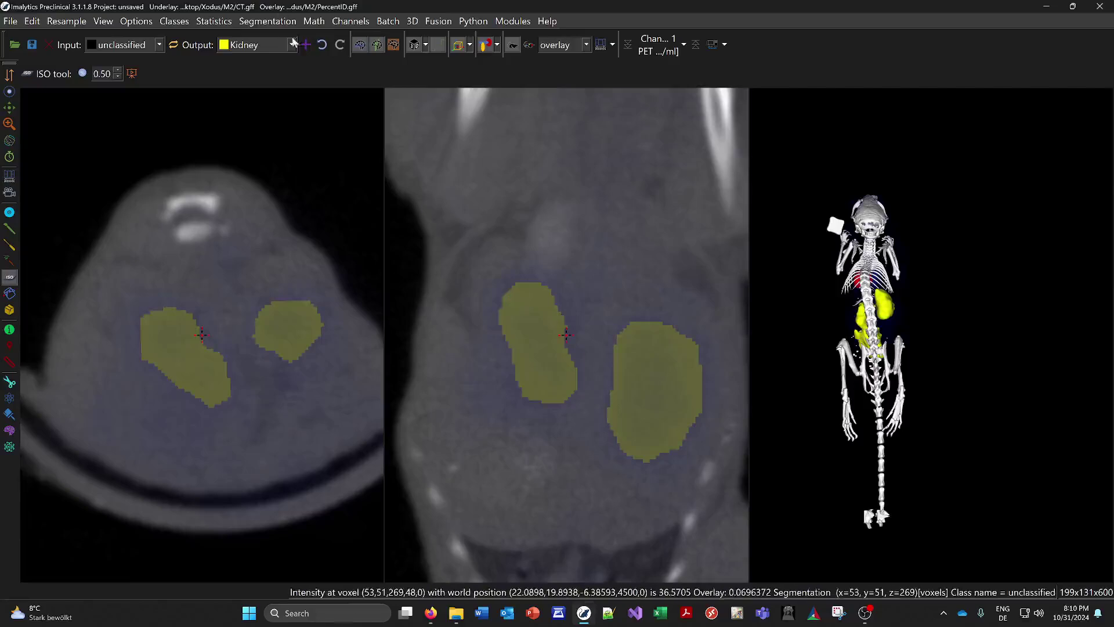
left_click(322, 45)
left_click(532, 297)
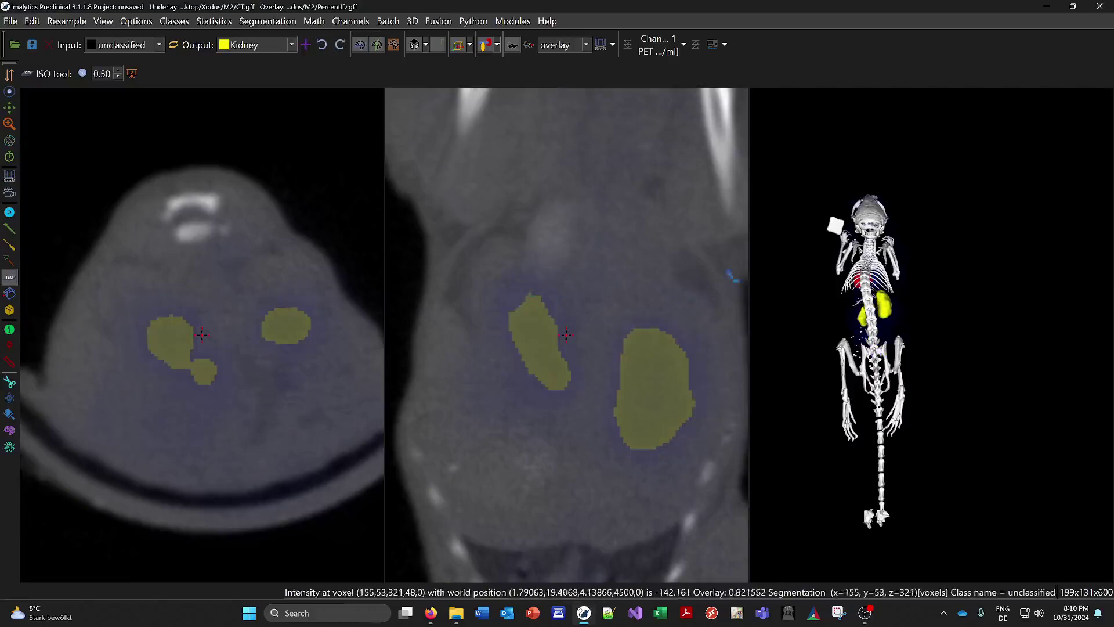
right_click_drag(877, 289, 958, 311)
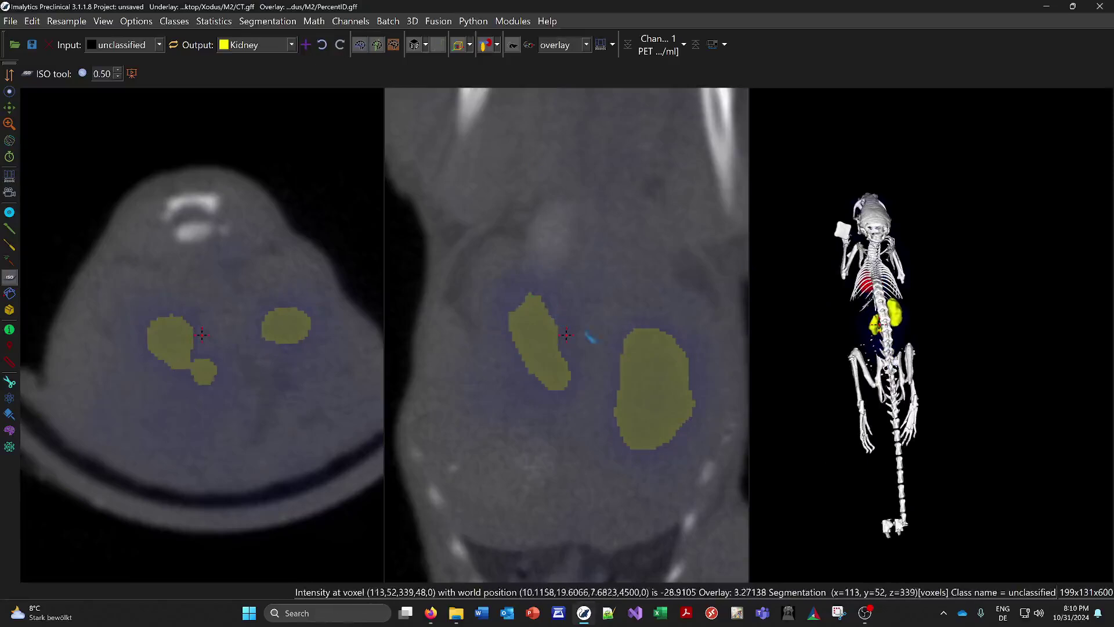
left_click_drag(494, 256, 651, 266)
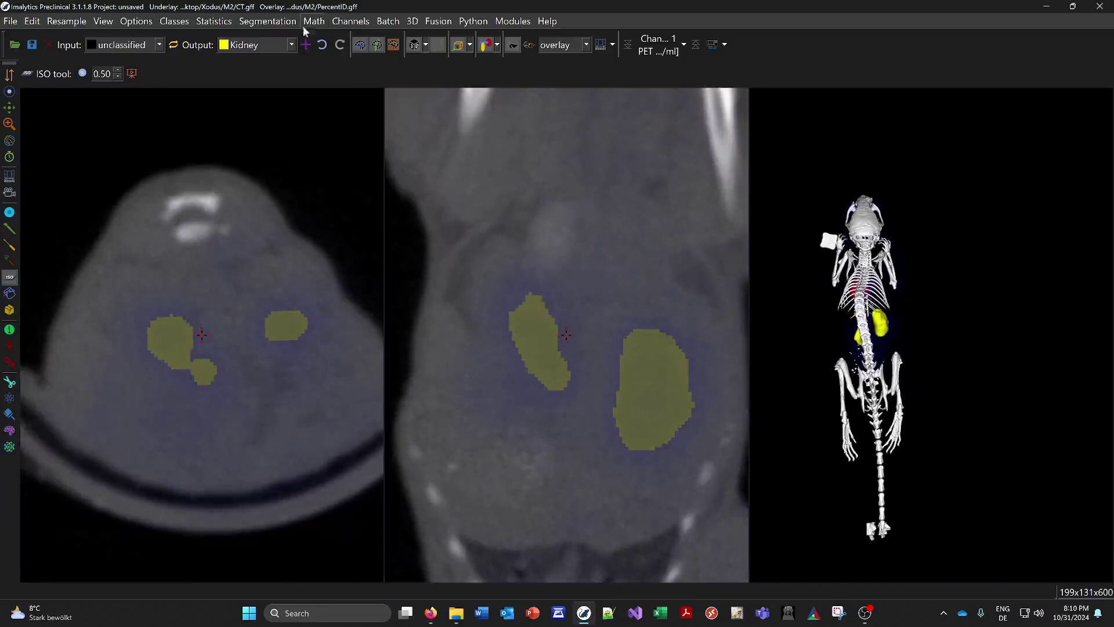
Step: Compute the overlay's class statistics for Heart and Kidney, and examine the time-activity graph and the per-time-point table
left_click(221, 22)
left_click(256, 37)
left_click(404, 195)
left_click_drag(515, 173, 494, 171)
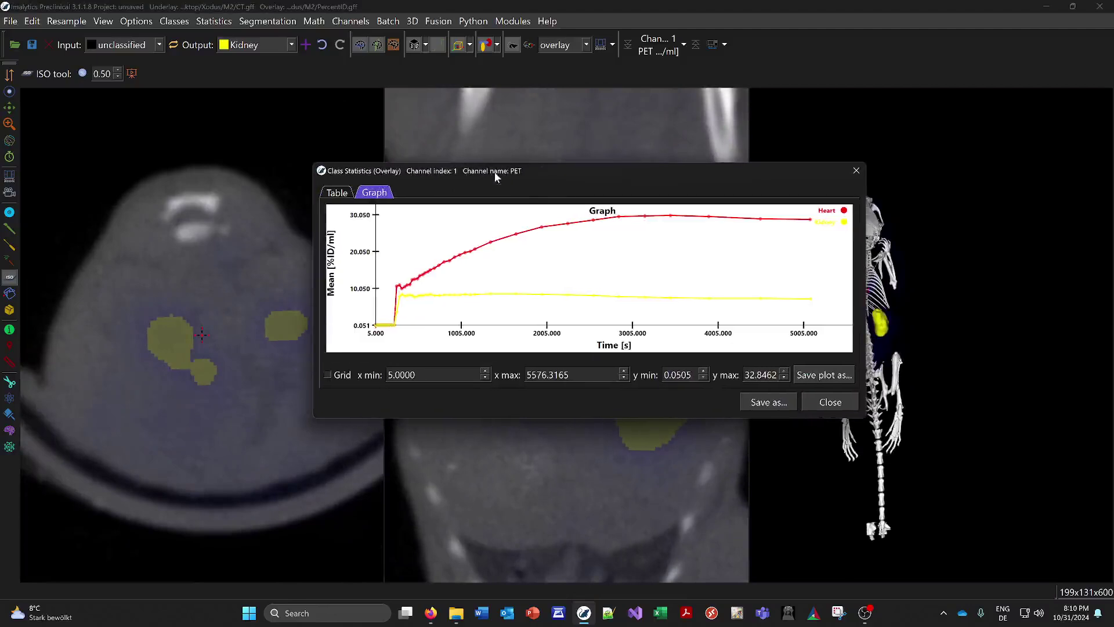
left_click(340, 194)
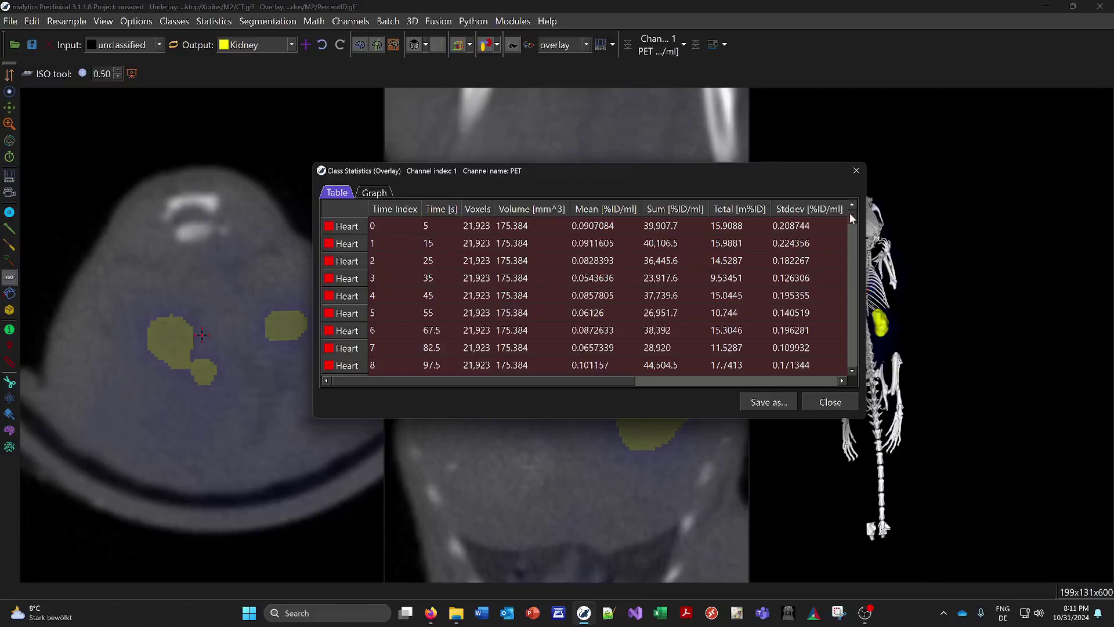
left_click_drag(850, 207, 853, 221)
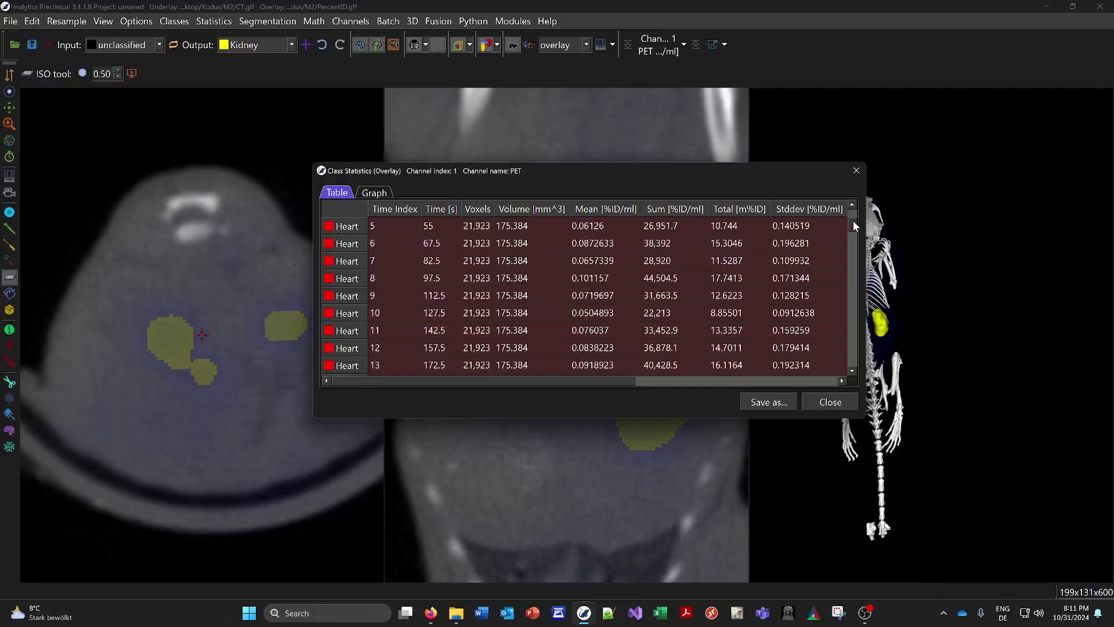
Step: Examine the Heart and Kidney mean values per time index in the table and the time-activity graph, and close the class statistics
left_click(384, 226)
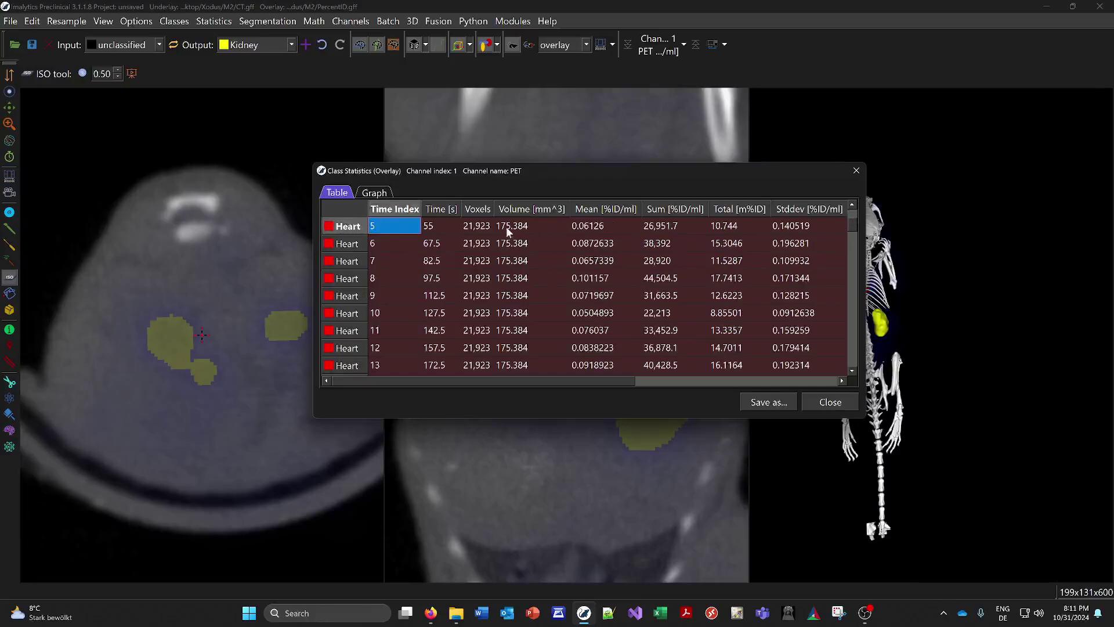
left_click(598, 230)
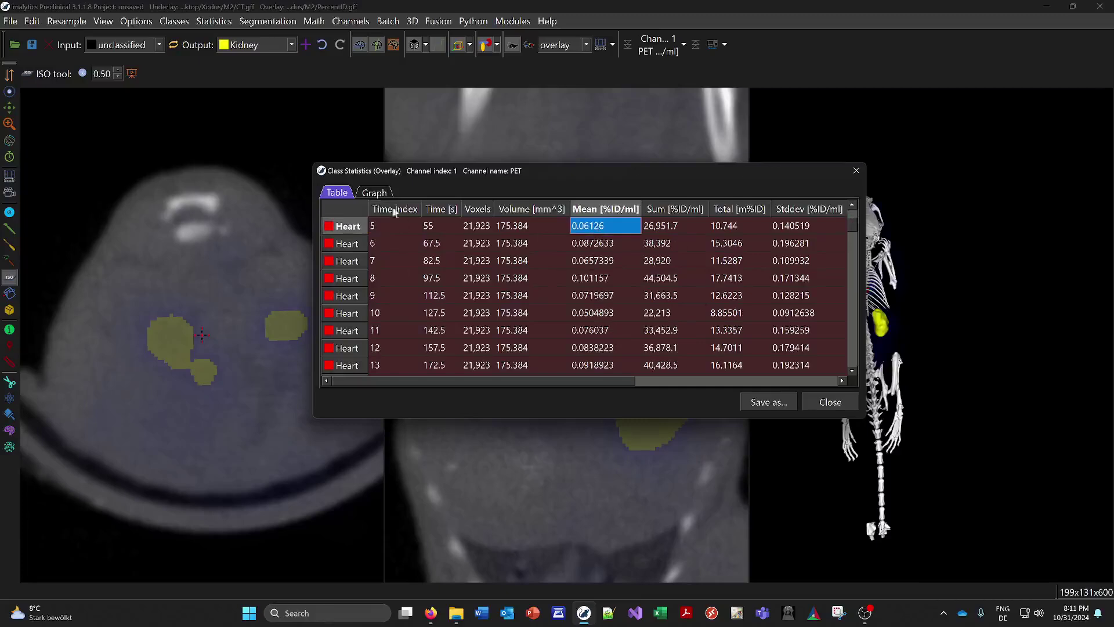
left_click_drag(851, 226, 845, 313)
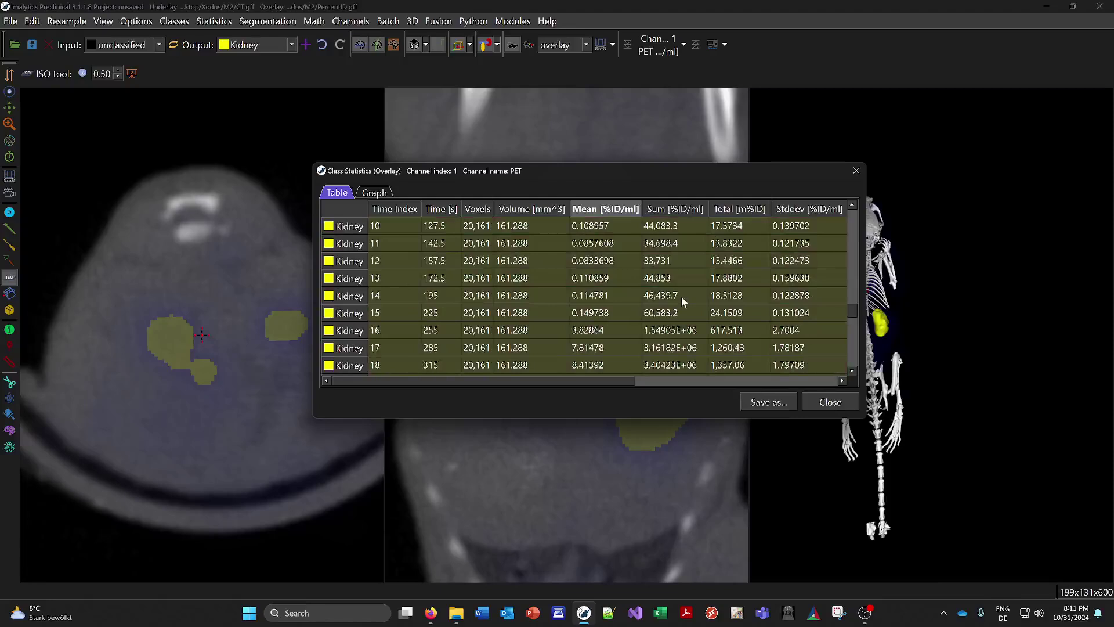
left_click(376, 195)
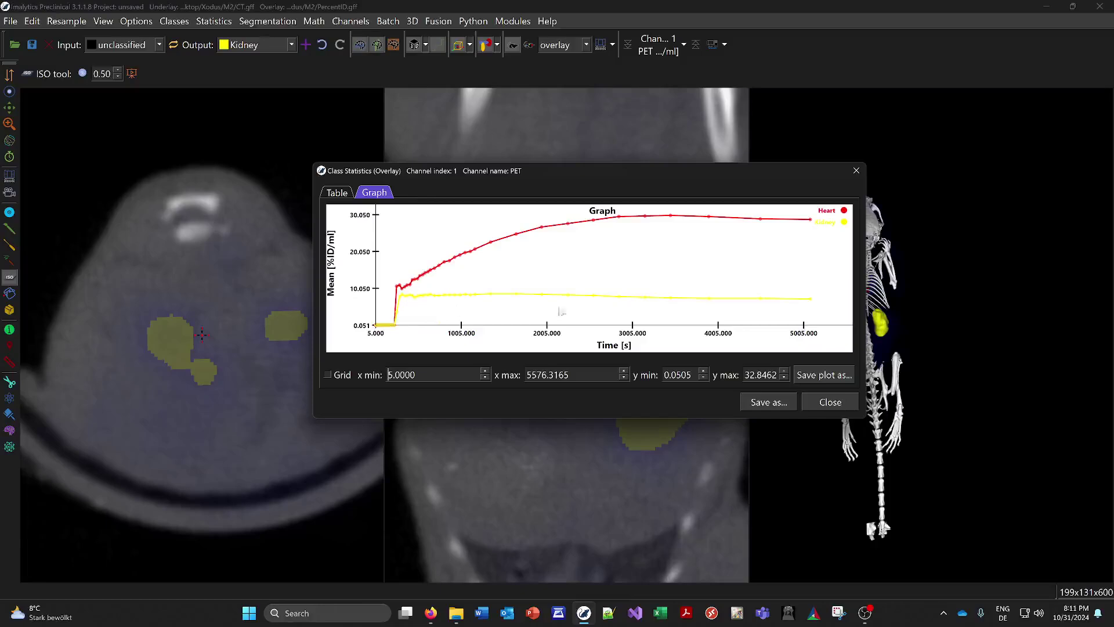
left_click(828, 401)
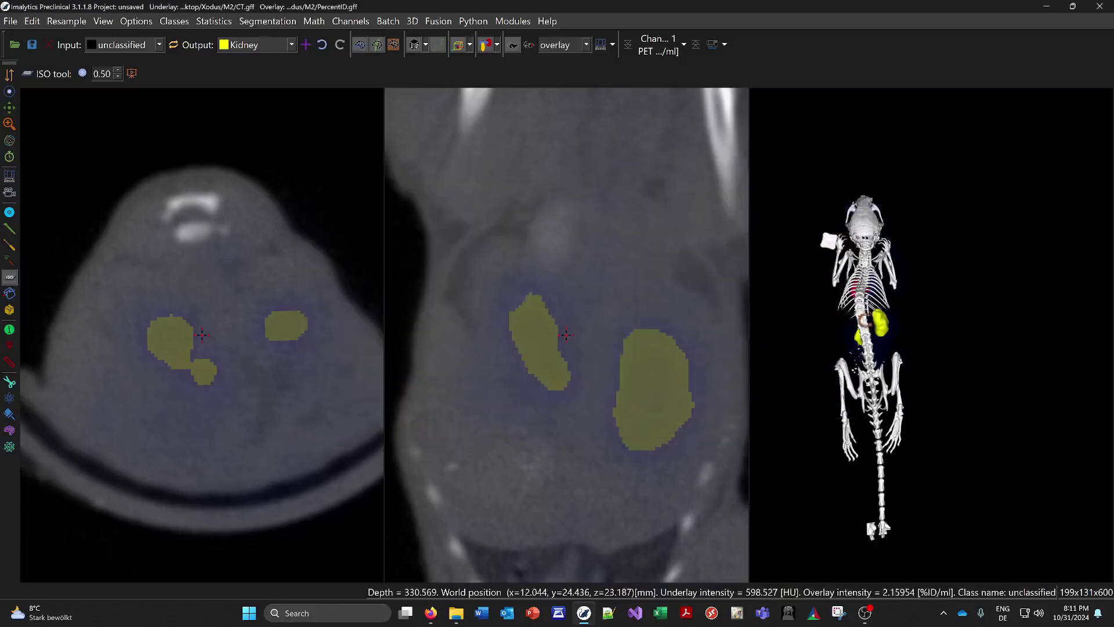
Step: Inspect the segmented organs in the 3D rendering from several angles and step through the last time points of the PET overlay
left_click_drag(788, 324, 962, 255)
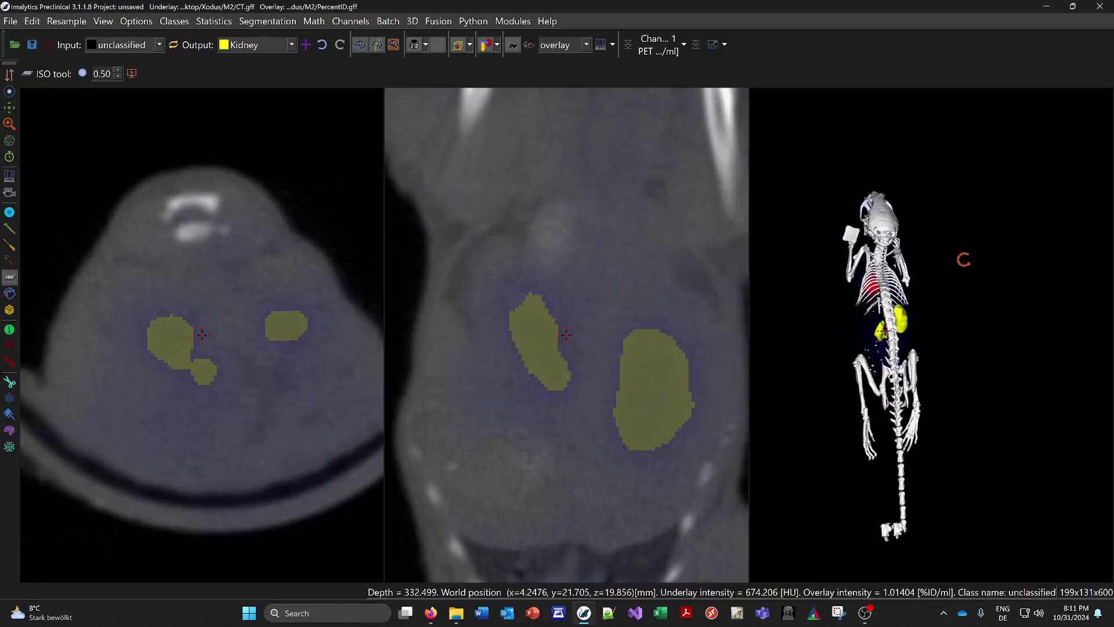
left_click_drag(879, 343, 897, 310)
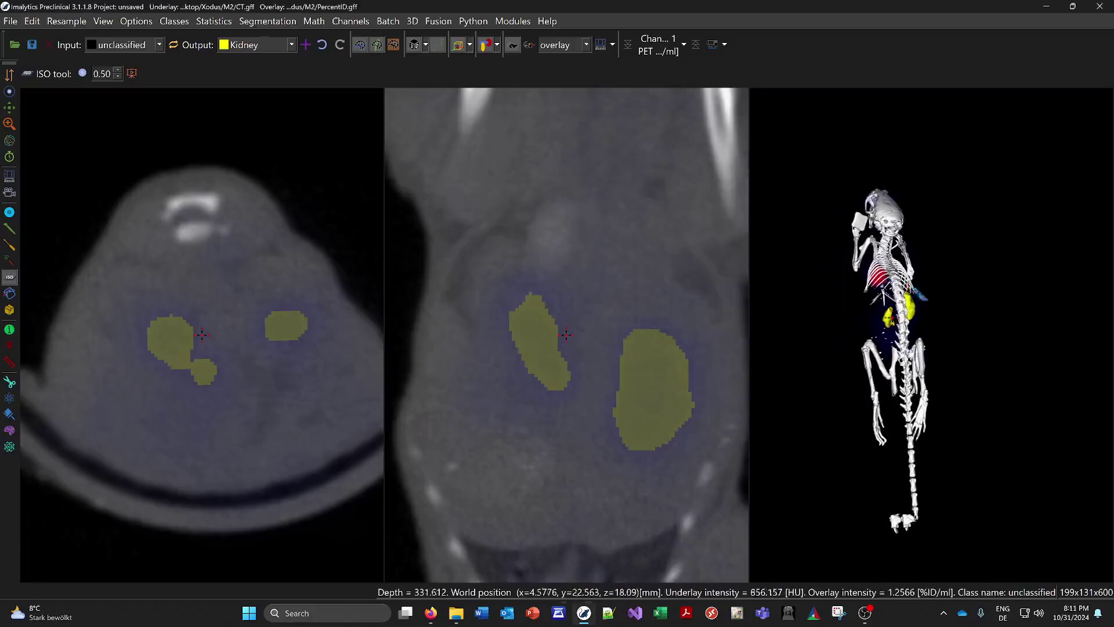
left_click_drag(880, 308, 522, 209)
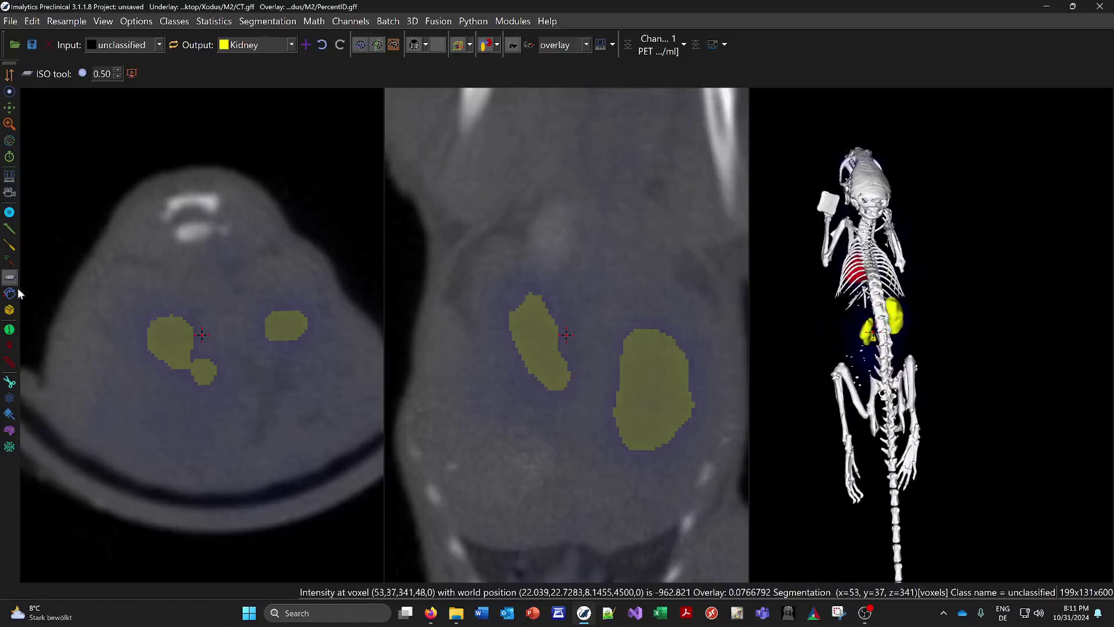
left_click(9, 156)
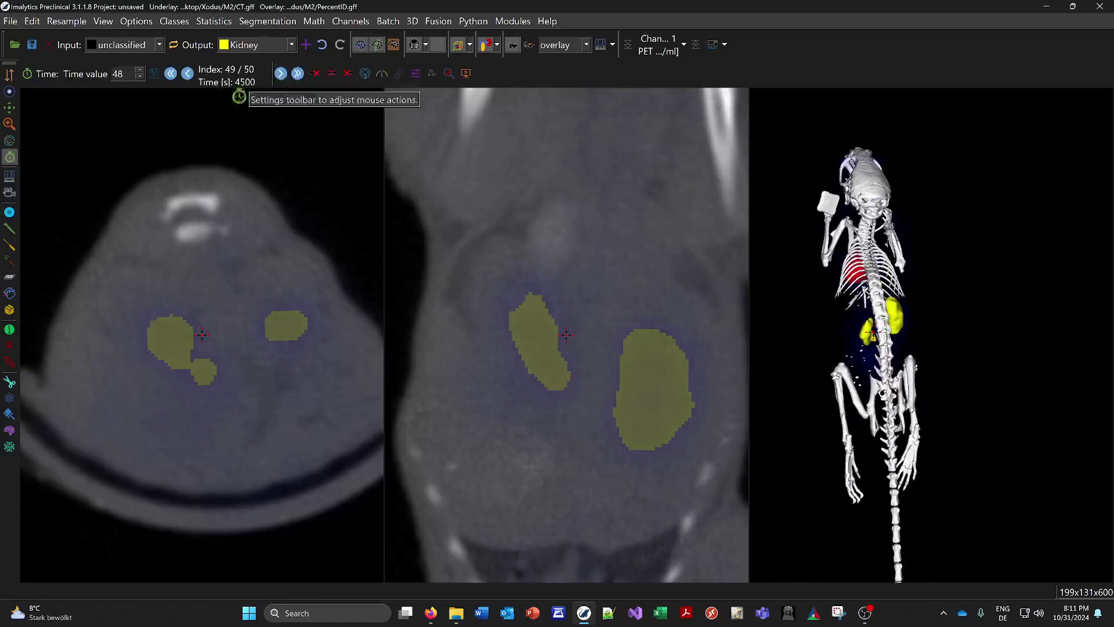
left_click(297, 73)
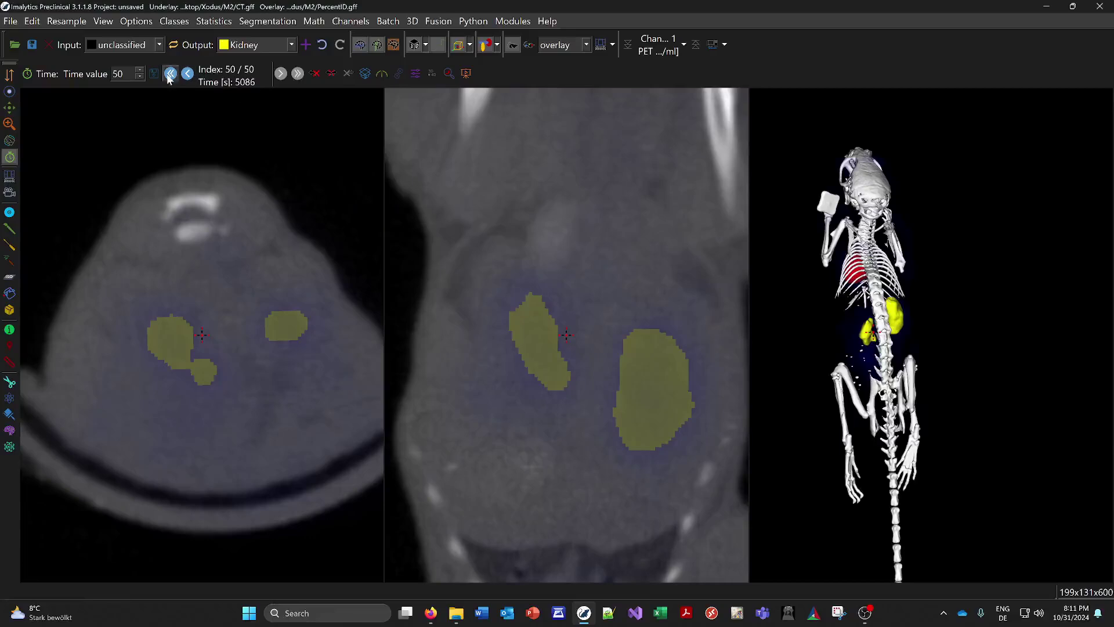
left_click(189, 74)
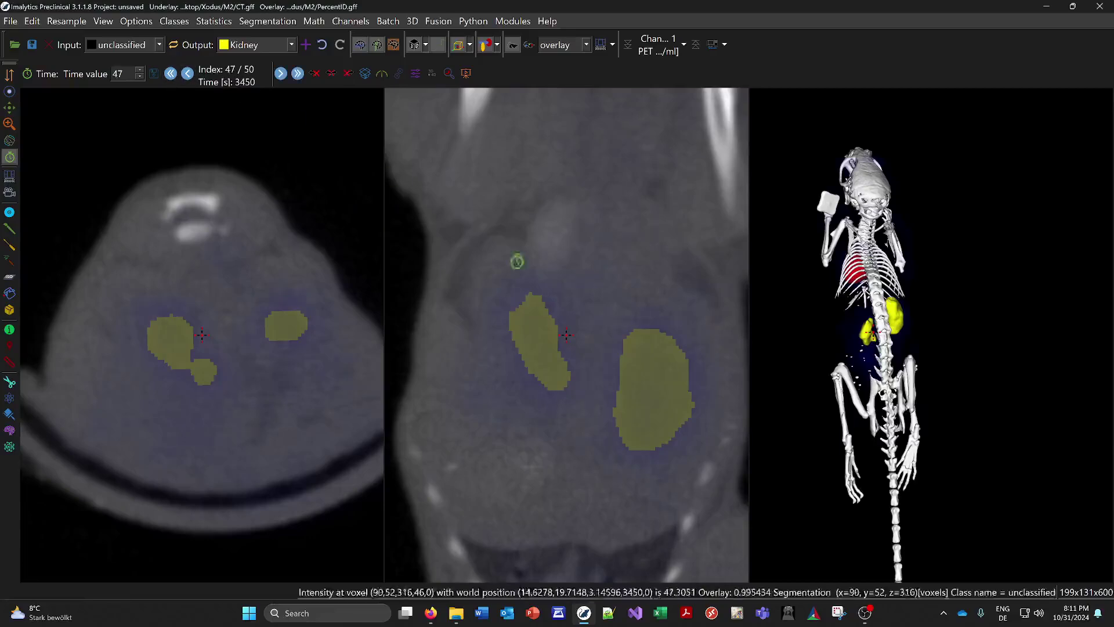
left_click_drag(814, 300, 805, 294)
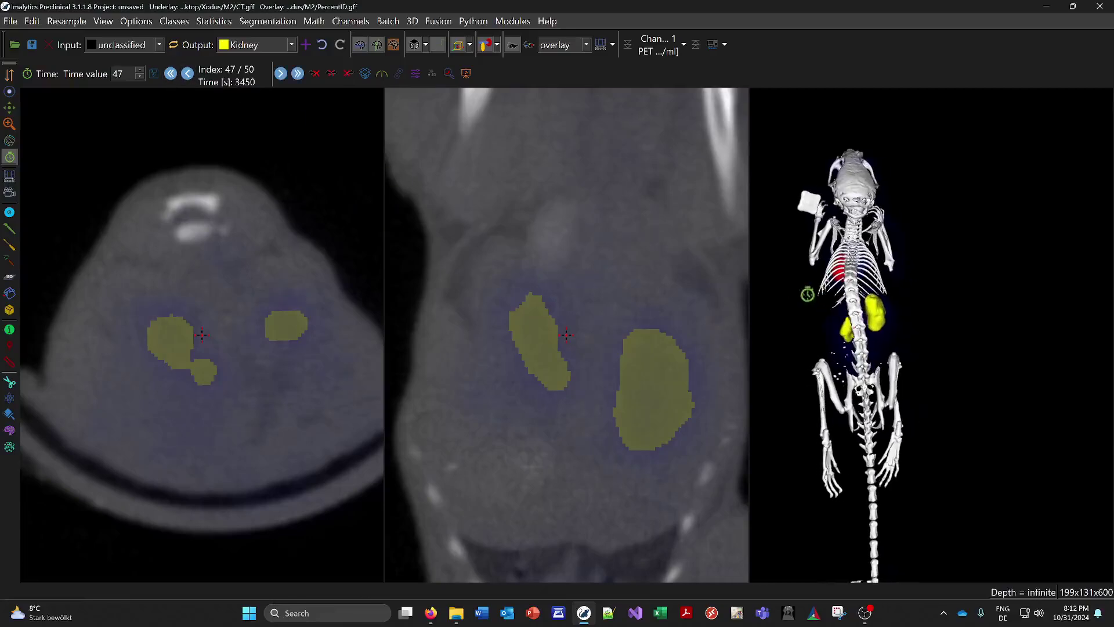
Step: Select the CT underlay as the active layer, centre the slices on the thorax and display voxel info for the lung intensities
left_click(586, 555)
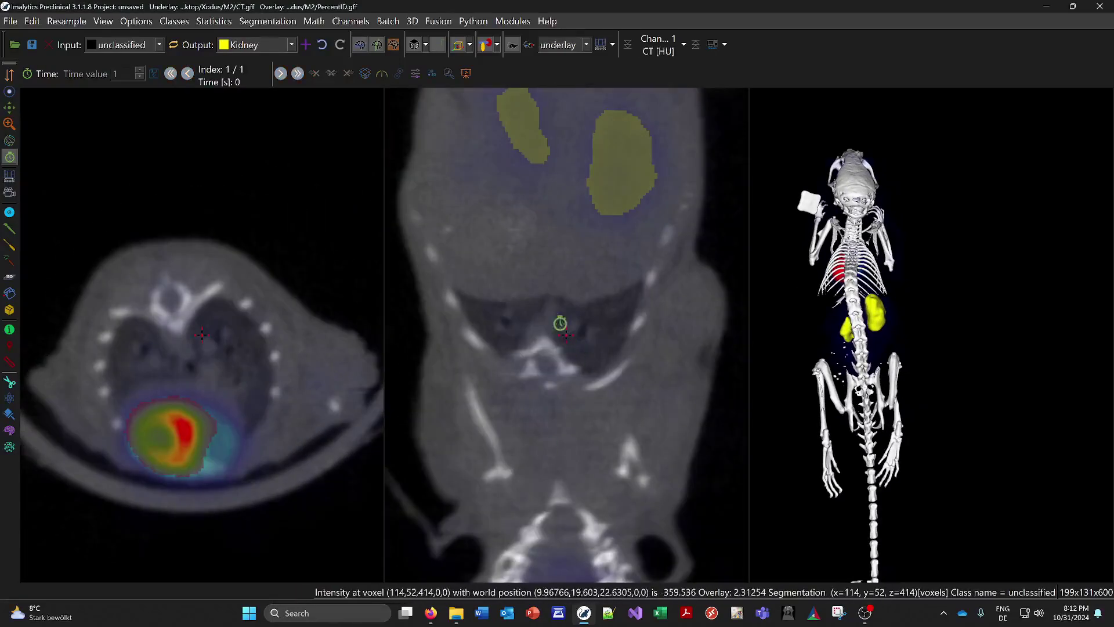
left_click(559, 322)
left_click(10, 329)
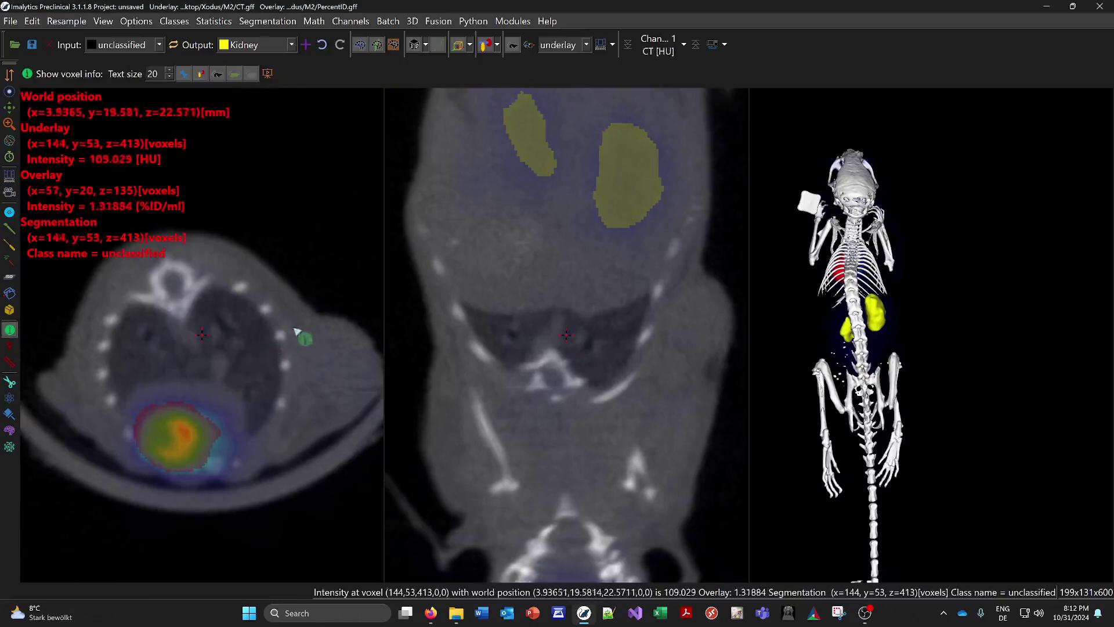
Step: Create a class named Tmp and threshold all underlay voxels below -200 HU into it
right_click(325, 351)
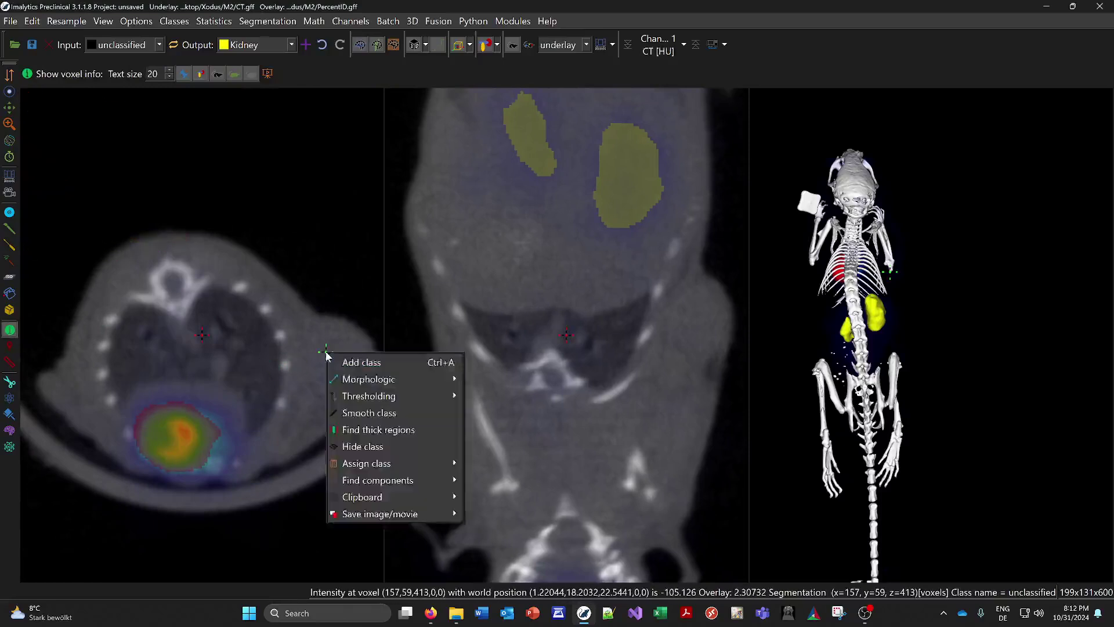
left_click(358, 356)
type("Tmp")
key("Return")
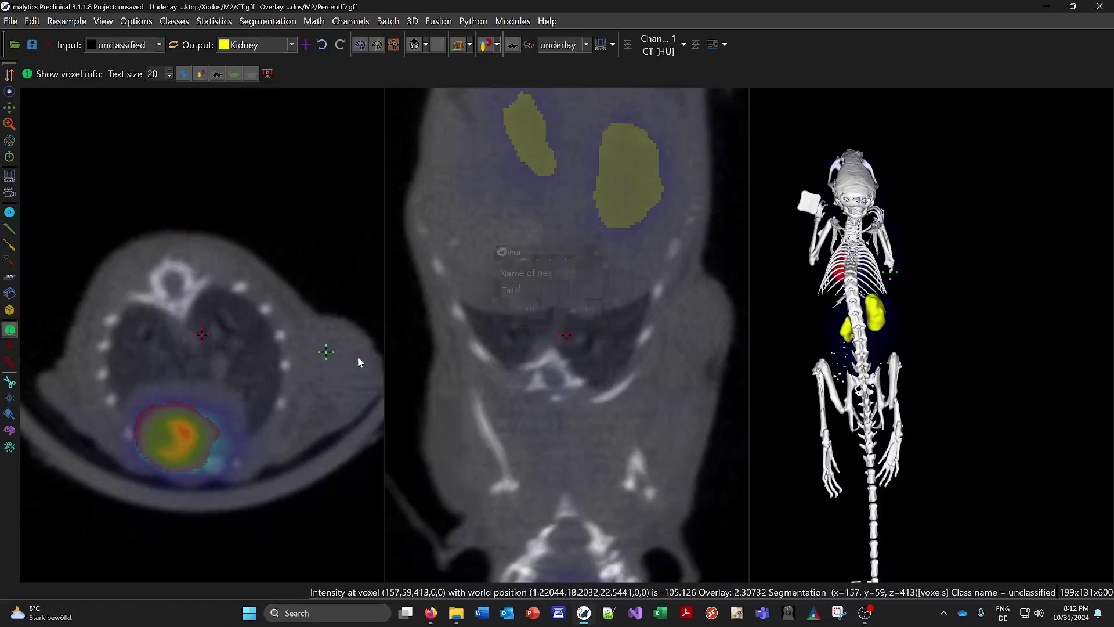
right_click(233, 366)
mouse_move(307, 413)
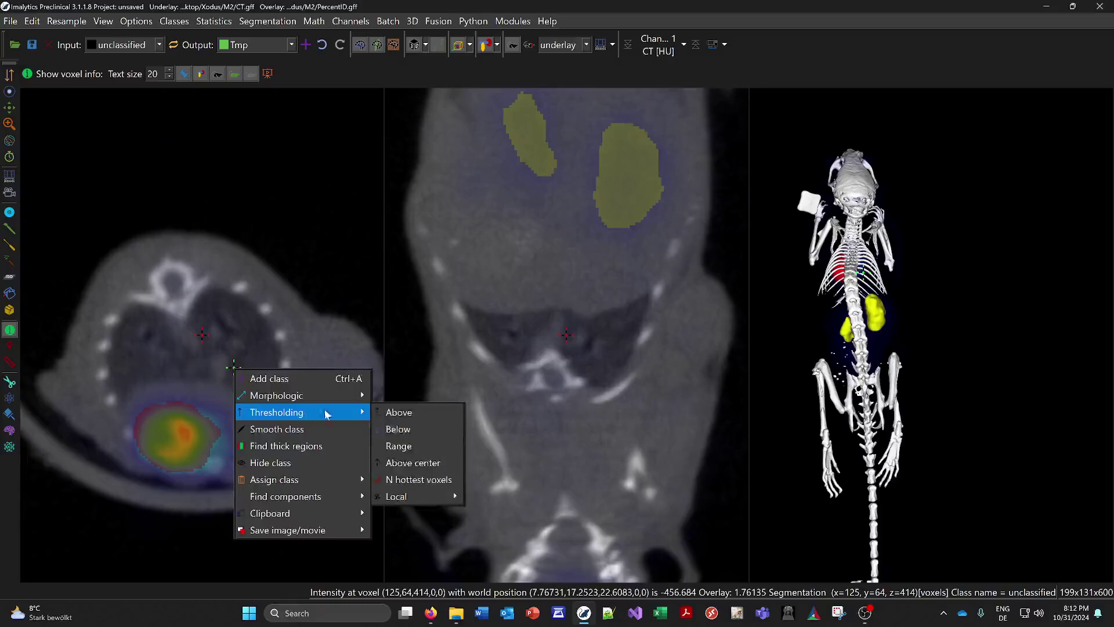
left_click(400, 428)
type("-200")
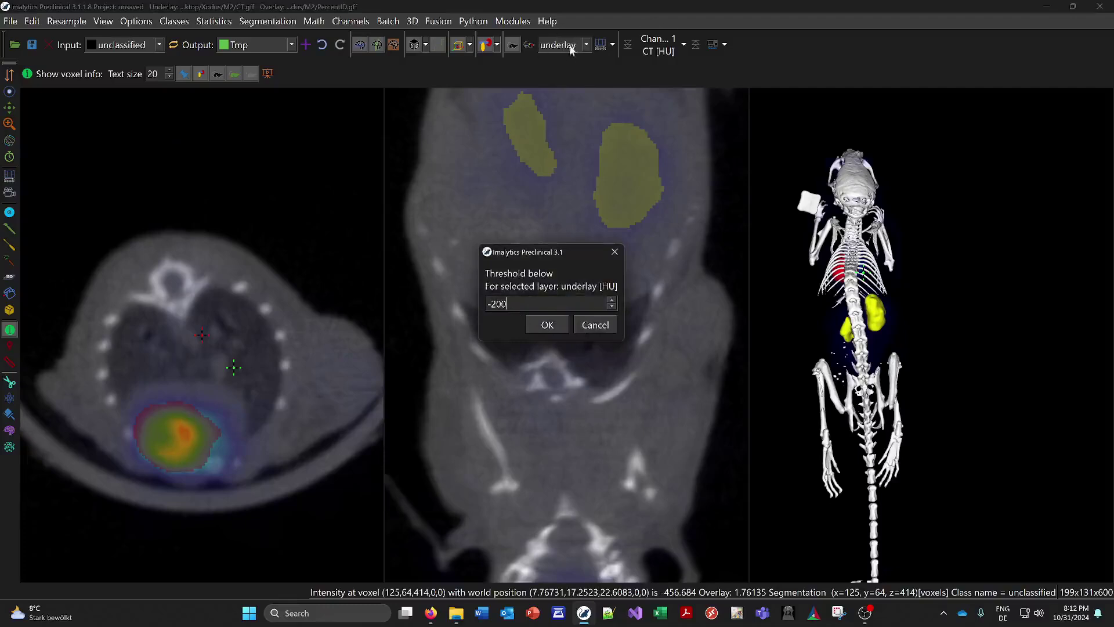
left_click(559, 324)
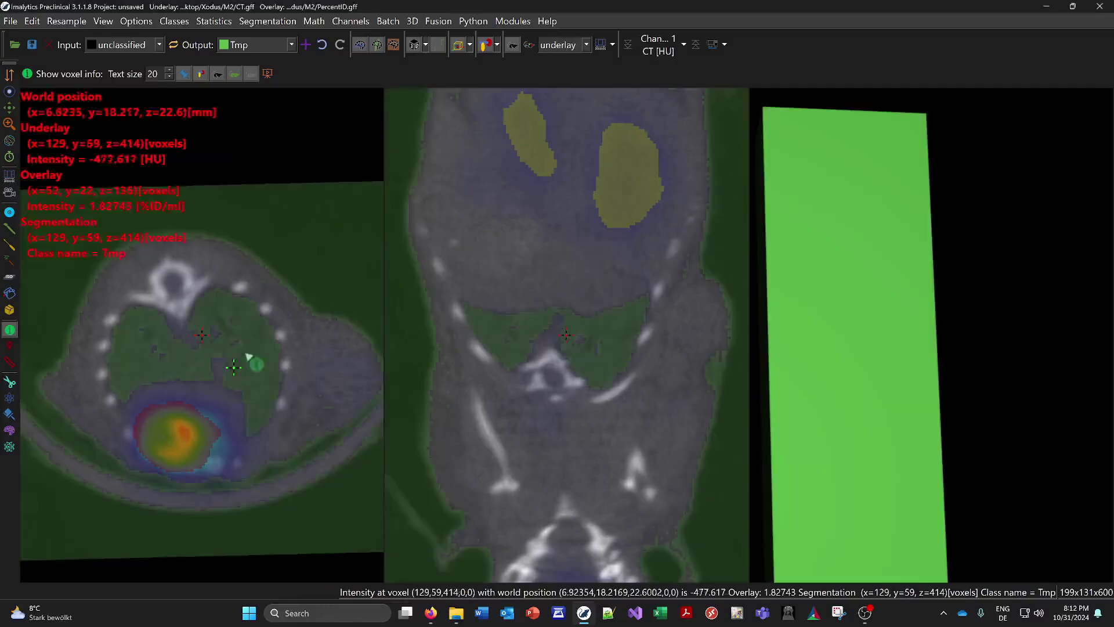
Step: Create a class named Lung and fill the connected Tmp region inside the lungs with it, using the unlimited region fill
right_click(247, 354)
left_click(286, 364)
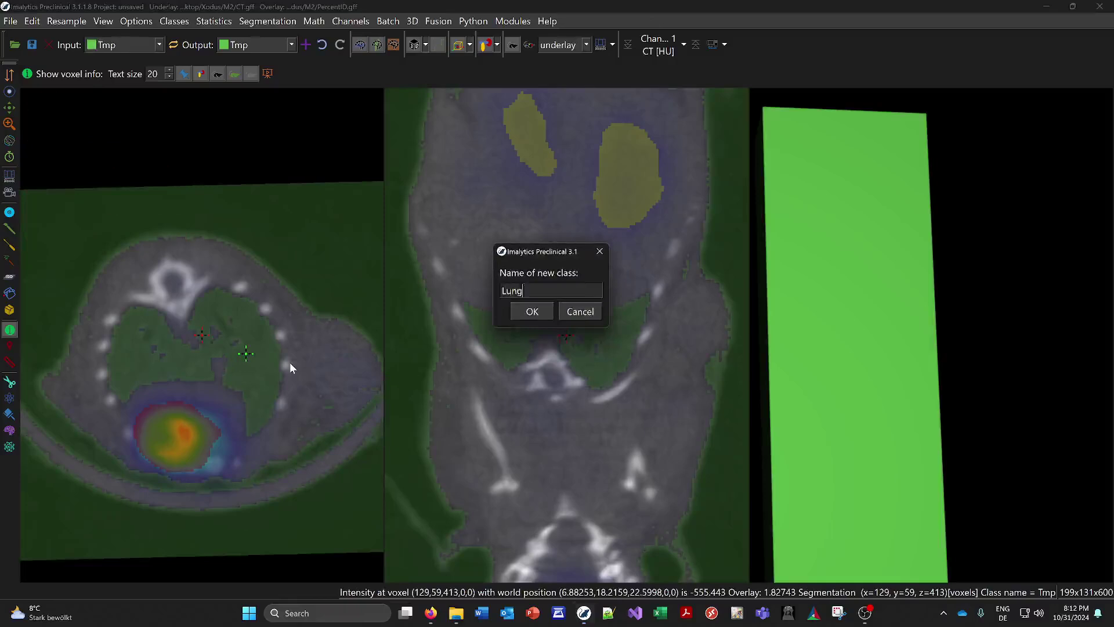
type("Lung")
key("Return")
left_click(9, 293)
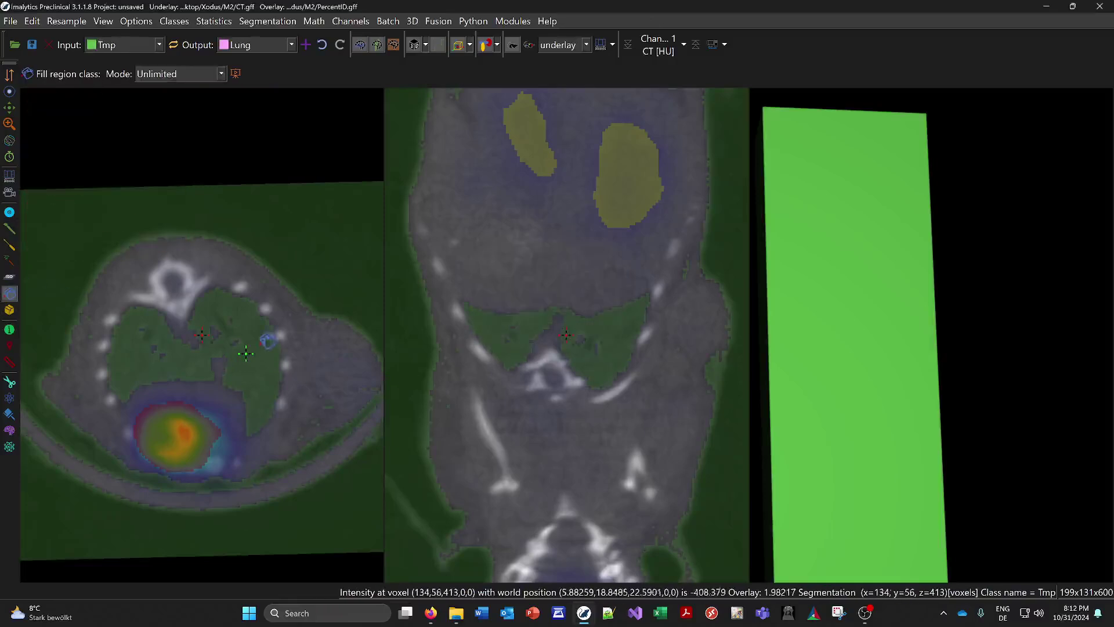
left_click(266, 340)
Step: Delete the temporary class Tmp
left_click(174, 20)
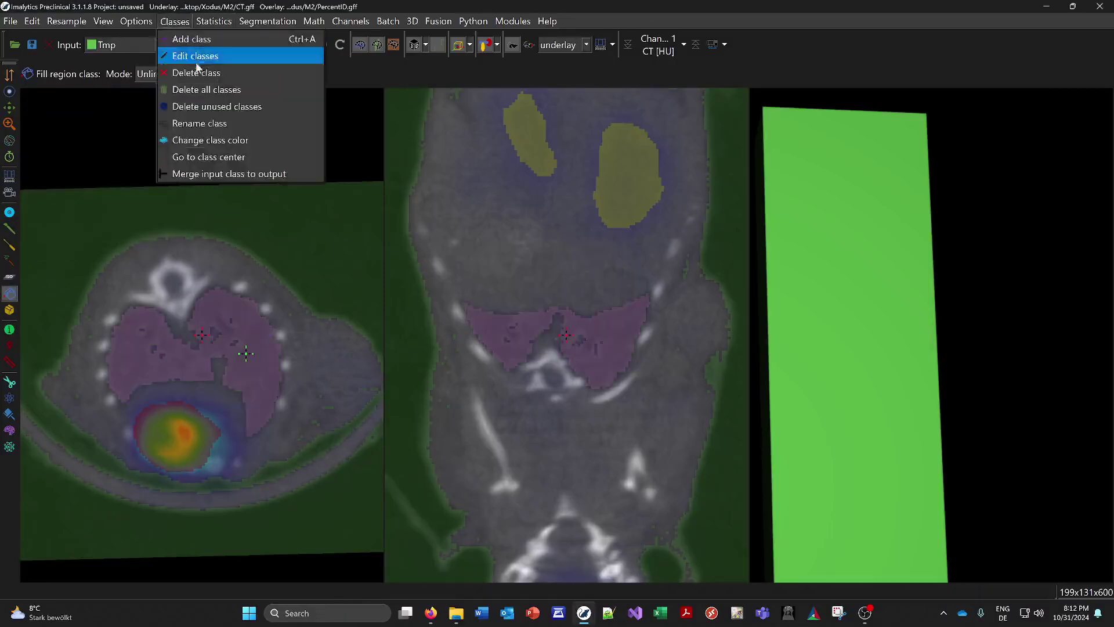
left_click(196, 72)
left_click(534, 310)
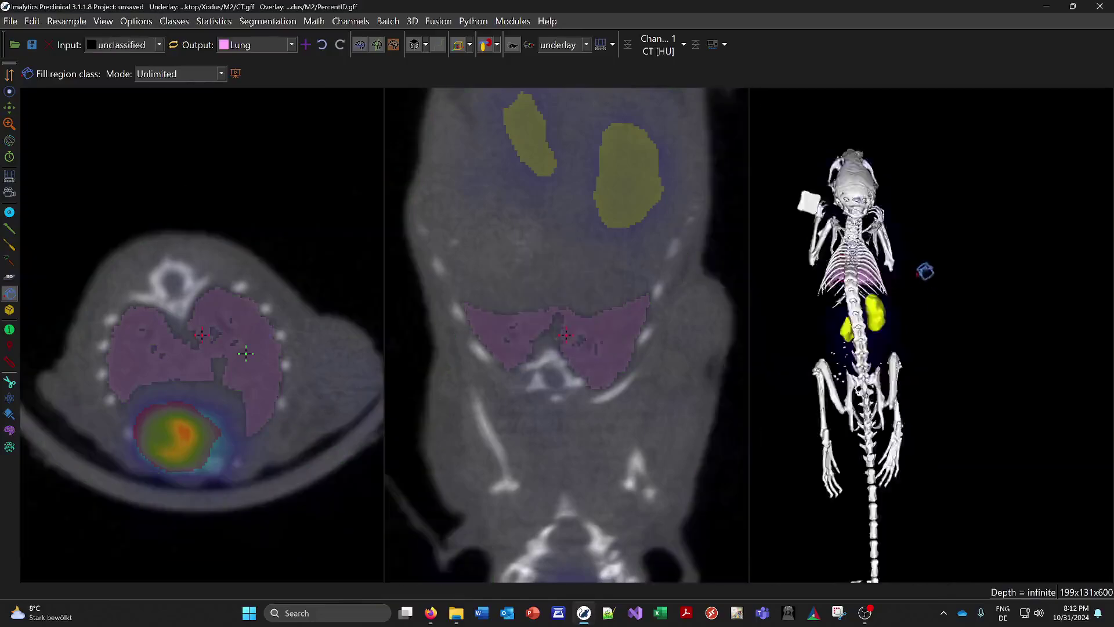
Step: Make the 3D rendering translucent and view the mouse's segmented lungs, heart and kidneys from the front
left_click_drag(925, 271, 964, 276)
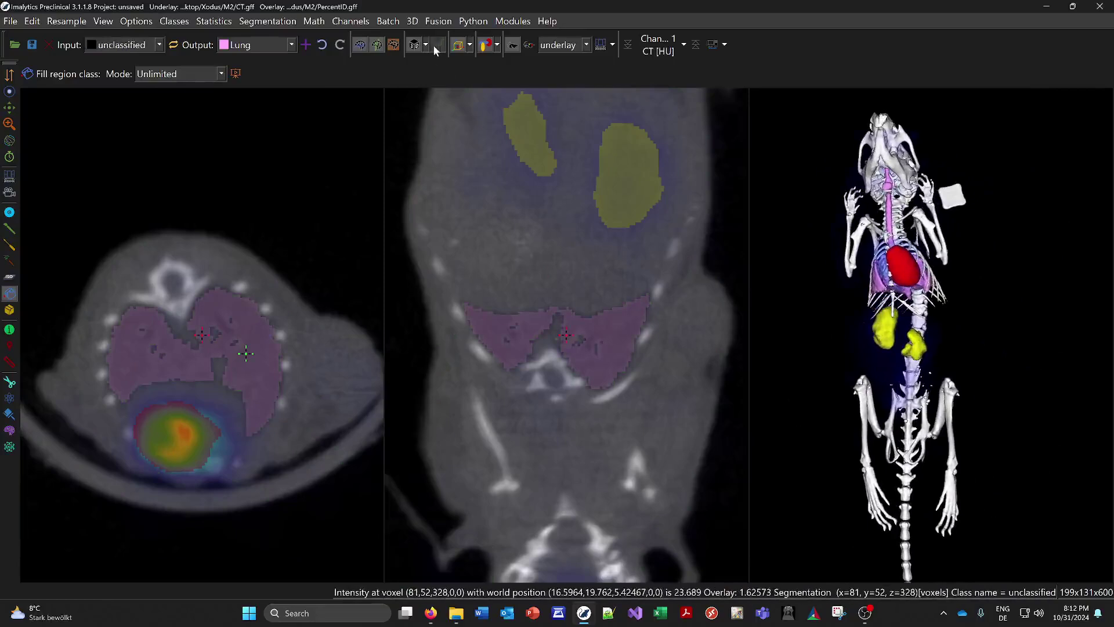
left_click(412, 21)
left_click(444, 123)
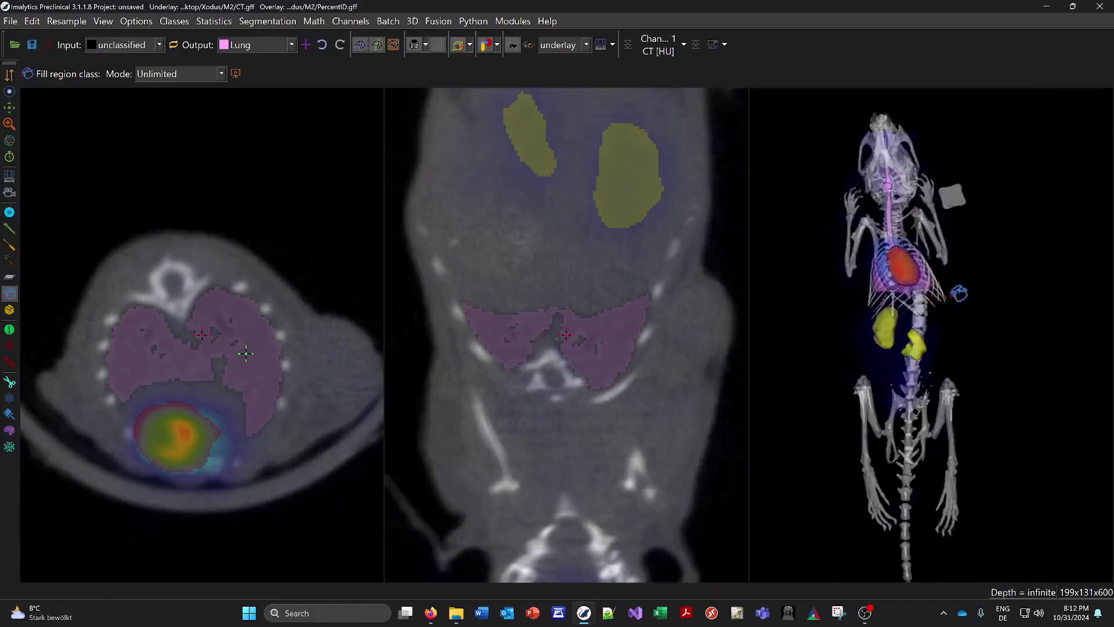
left_click_drag(771, 288, 922, 267)
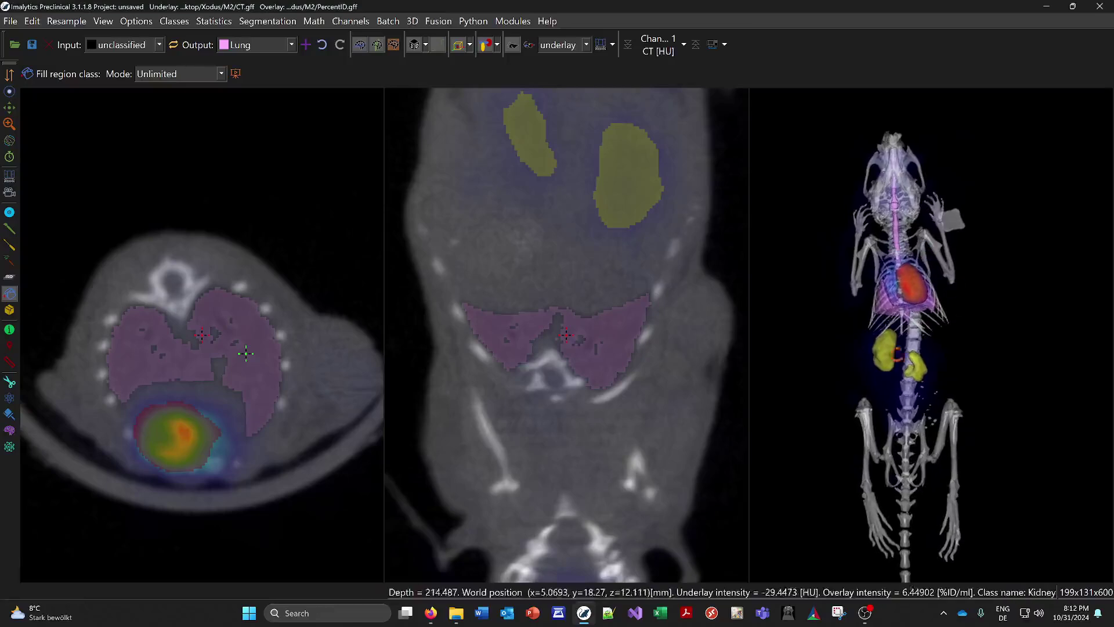
Step: Hide the CT, reassign the trachea from Lung to unclassified by outlining it in the 3D rendering, and show the CT again
left_click(510, 45)
scroll(202, 255, "up", 2)
left_click(9, 230)
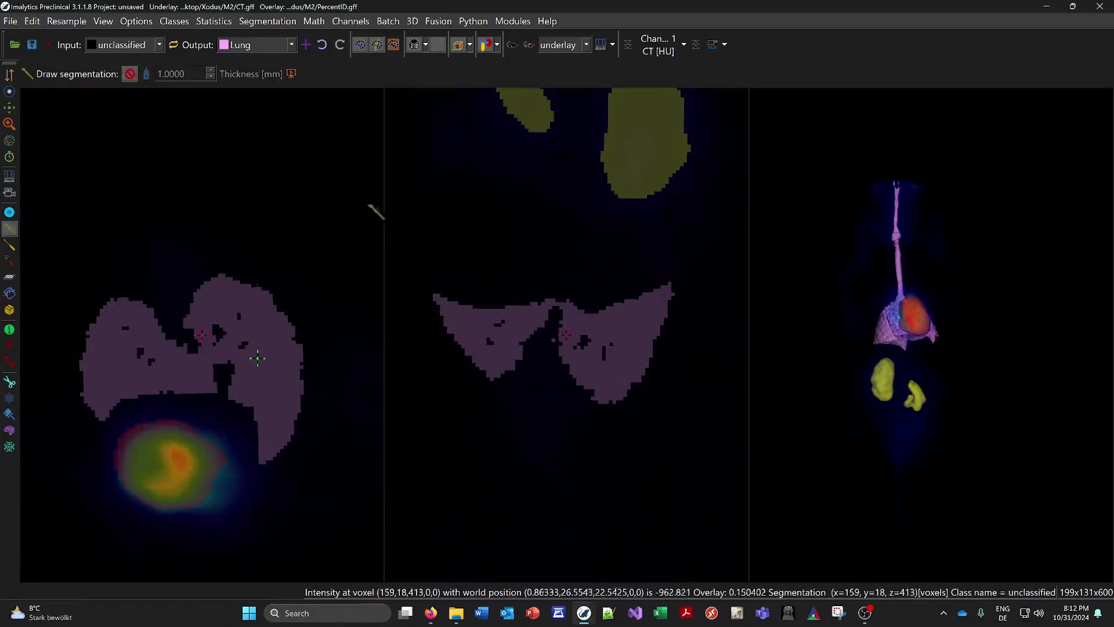
left_click(174, 45)
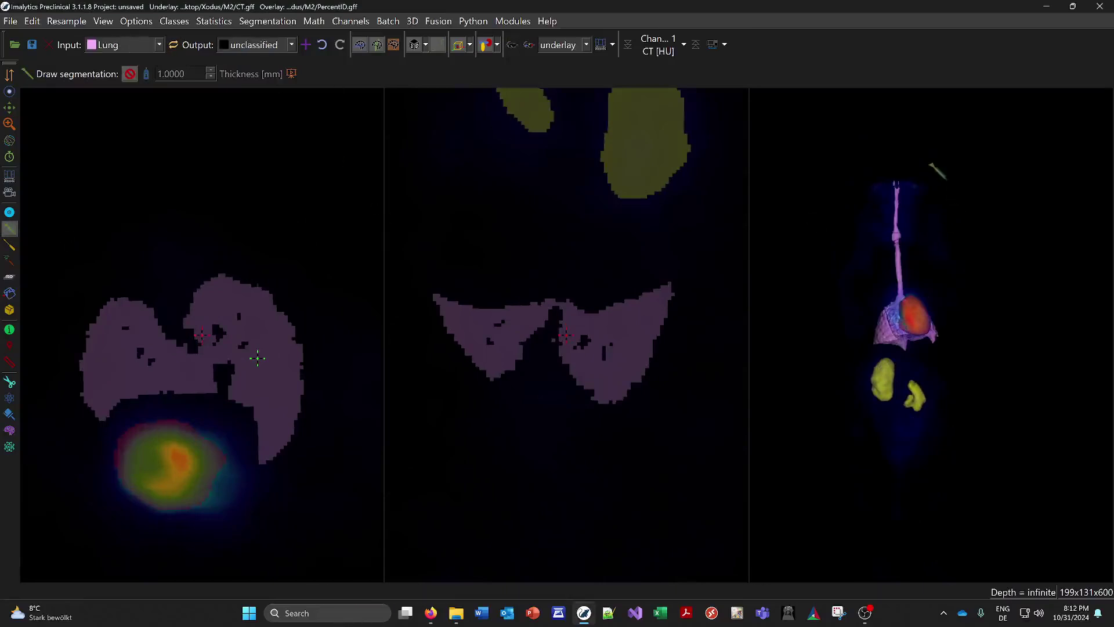
left_click_drag(906, 158, 860, 238)
left_click_drag(921, 296, 925, 294)
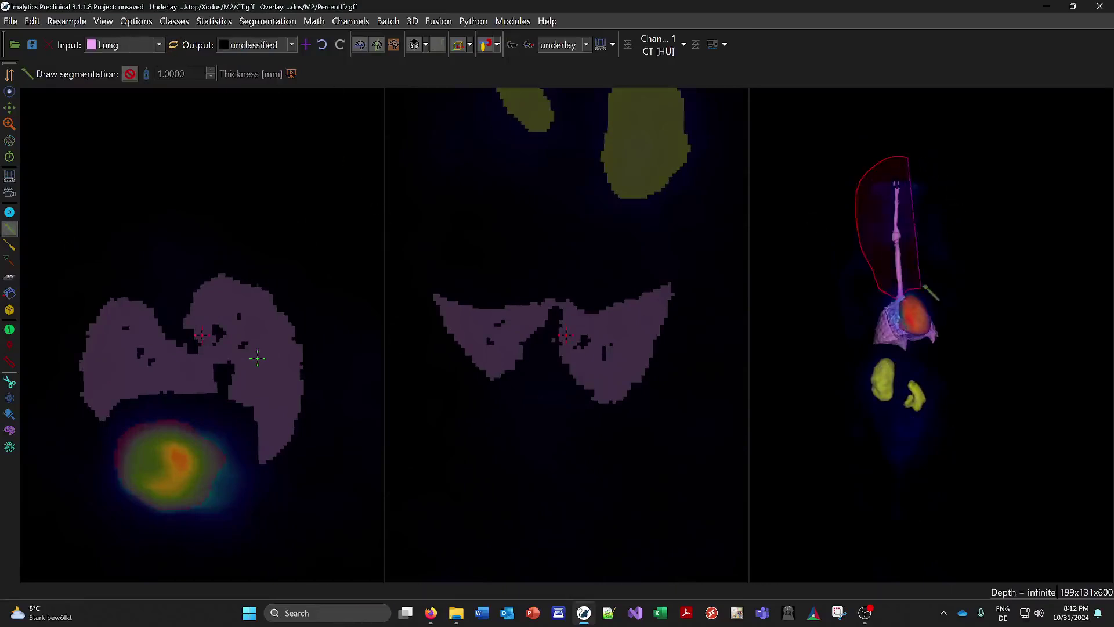
left_click(514, 46)
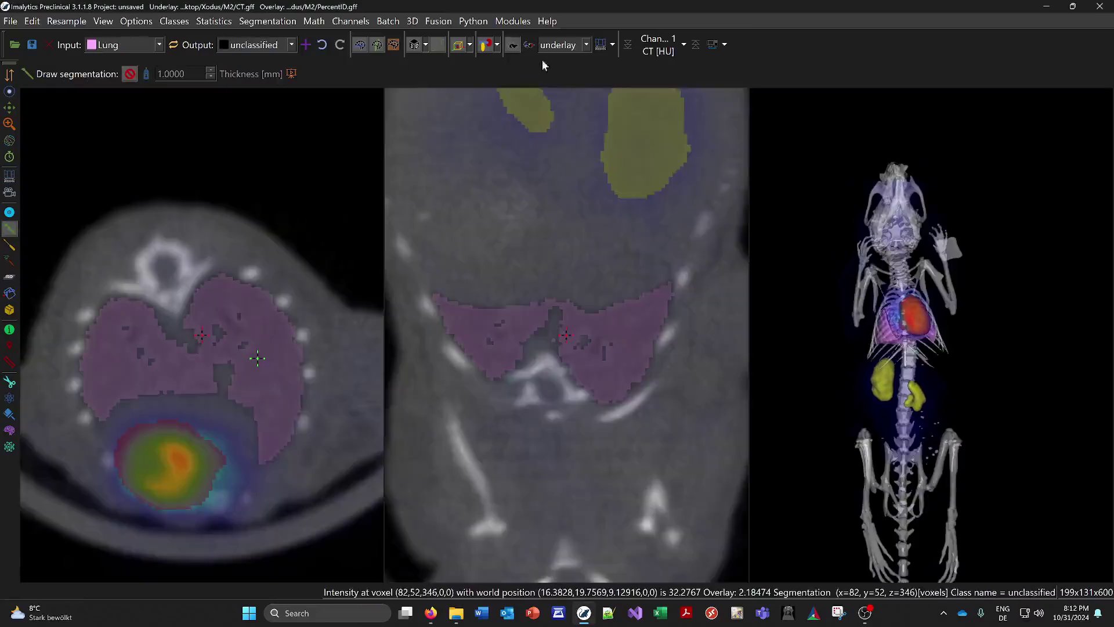
Step: Fill the vessel gaps in the Lung class with a morphological closing of 10 voxels
right_click(263, 340)
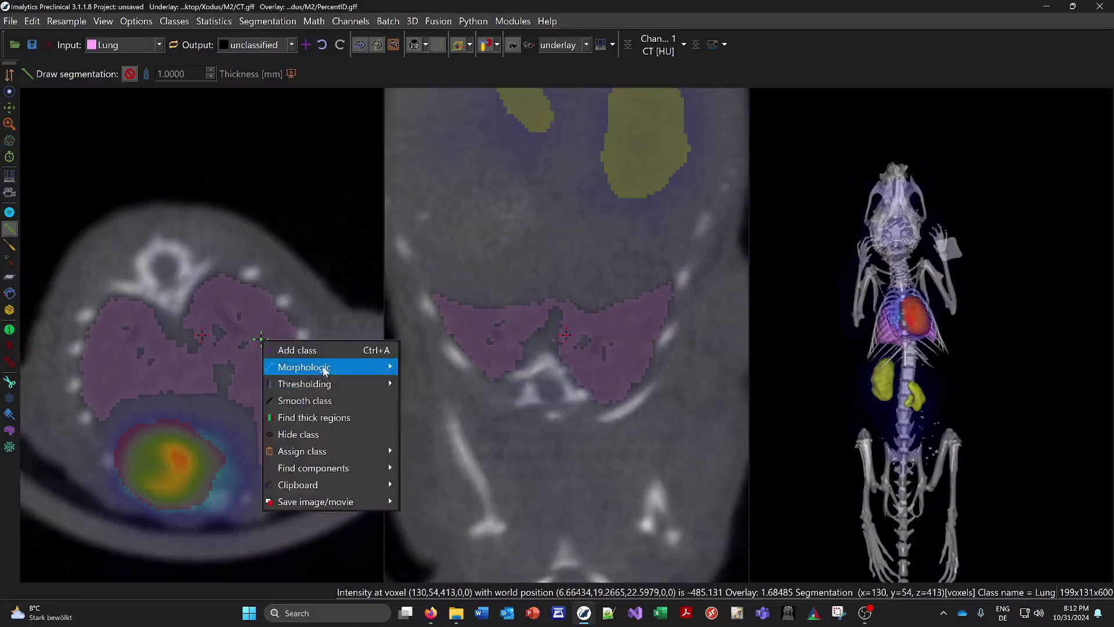
mouse_move(313, 367)
left_click(423, 418)
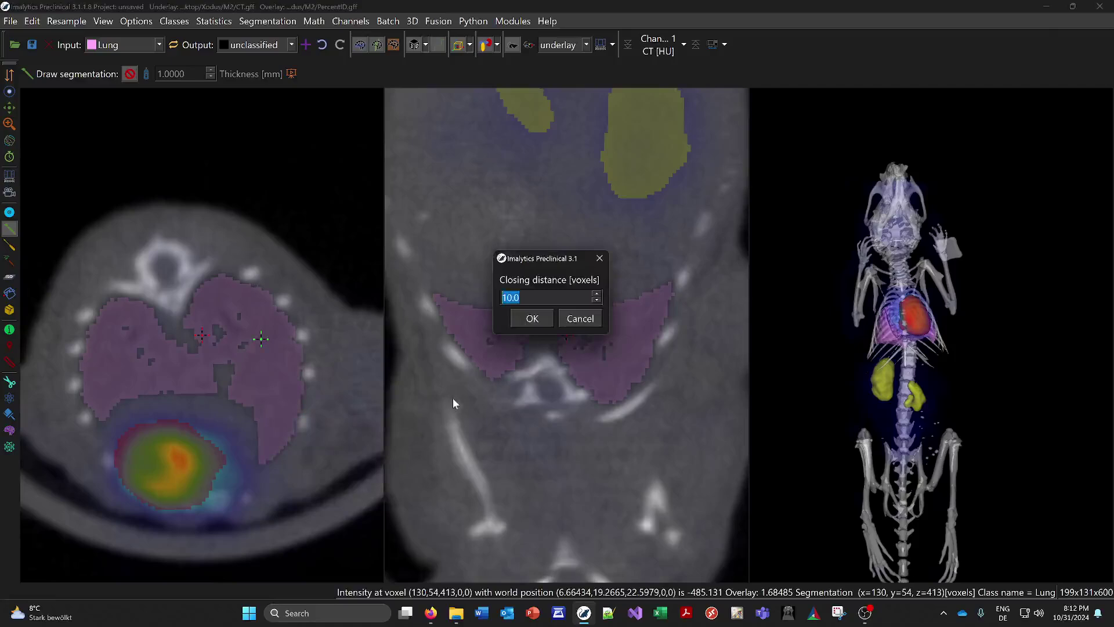
left_click(537, 314)
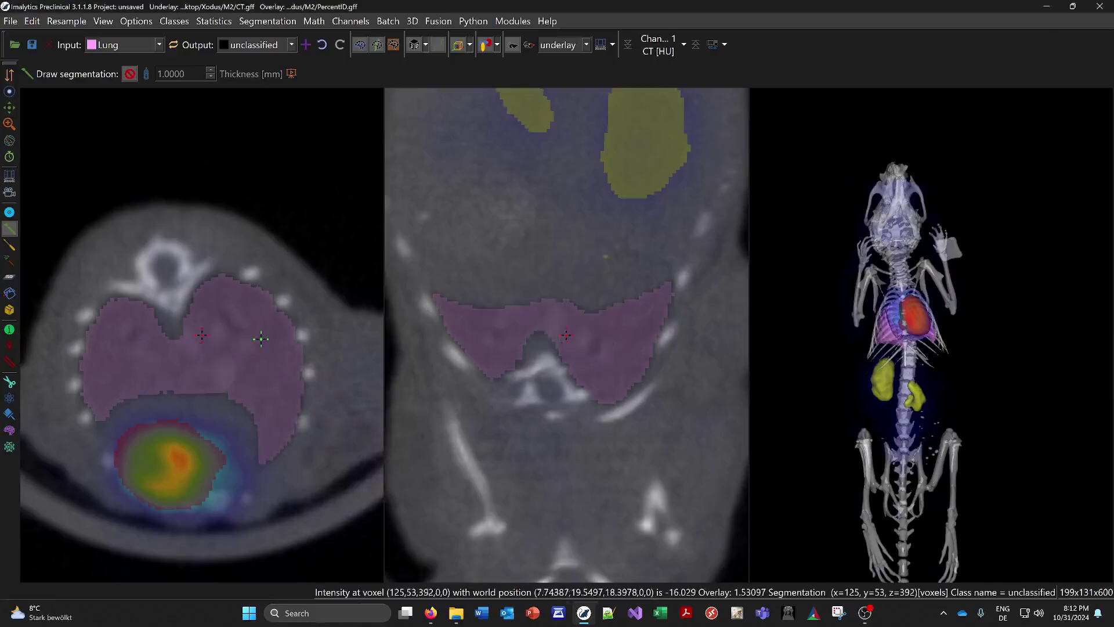
Step: Outline the urinary bladder in the pelvic region with scribbles on one axial and one coronal CT slice
middle_click(559, 203)
scroll(587, 227, "down", 6)
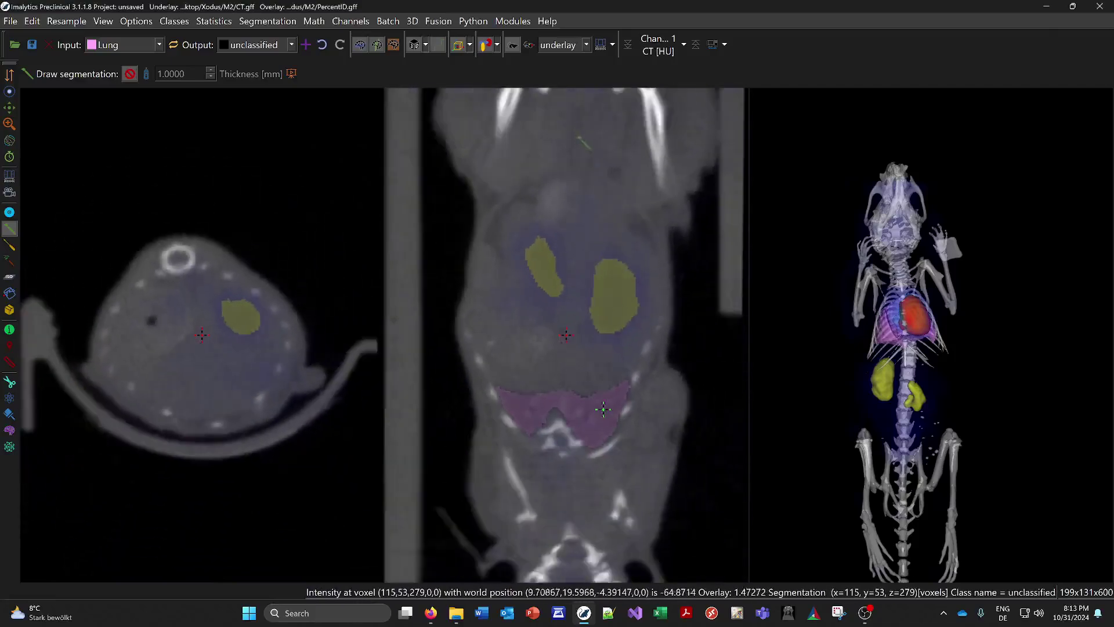
middle_click(578, 139)
middle_click(581, 259)
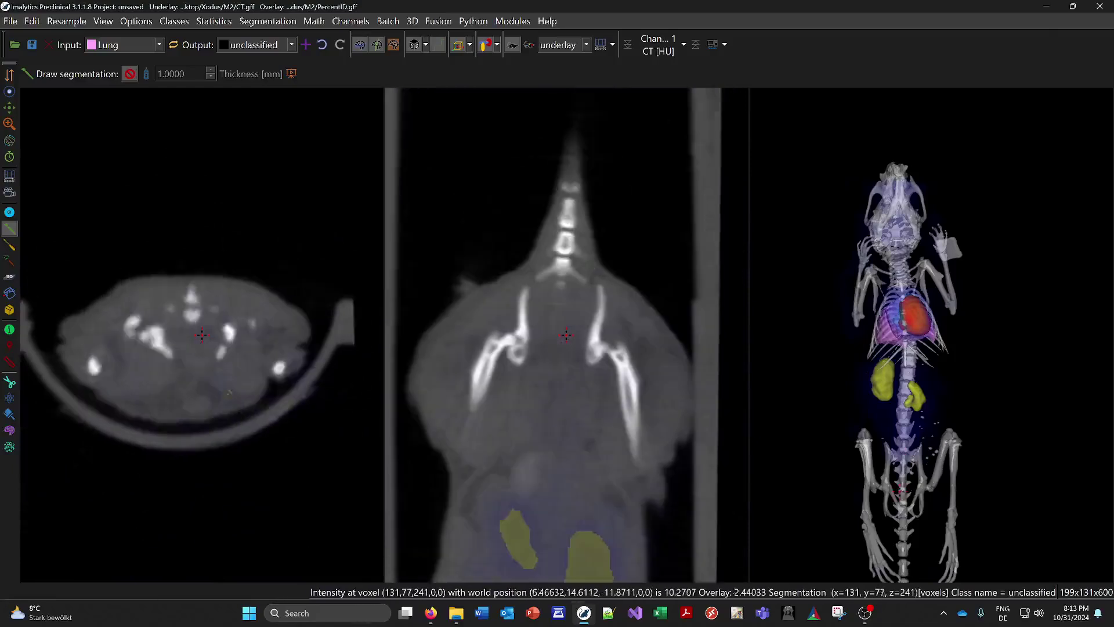
right_click_drag(234, 377, 208, 363)
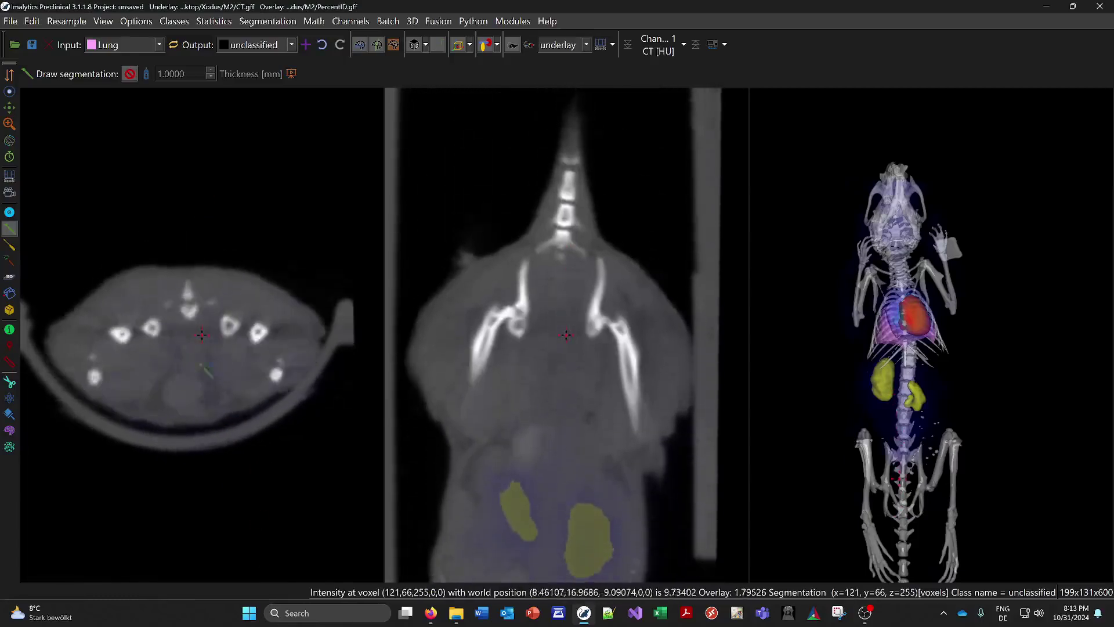
middle_click(181, 392)
scroll(615, 337, "up", 2)
middle_click(577, 334)
scroll(580, 342, "up", 3)
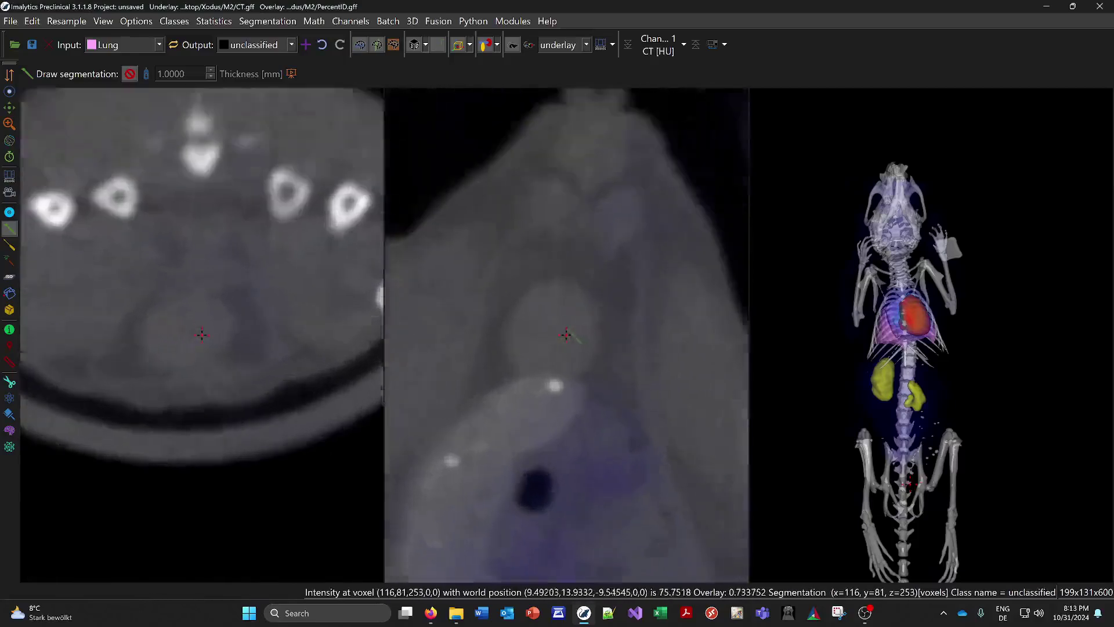
scroll(550, 318, "up", 1)
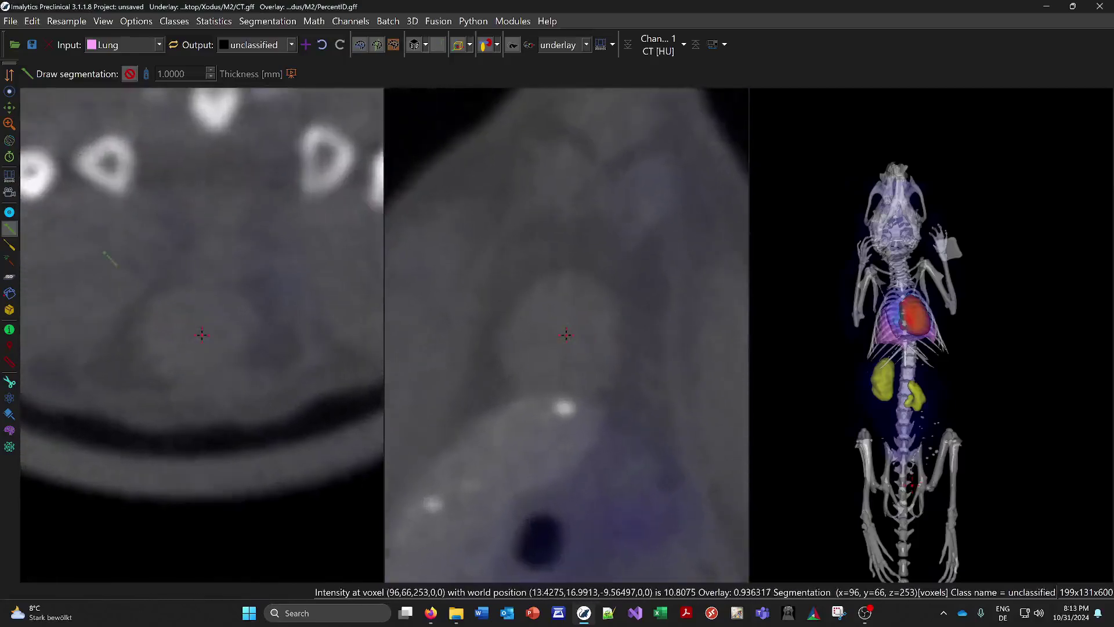
left_click(10, 262)
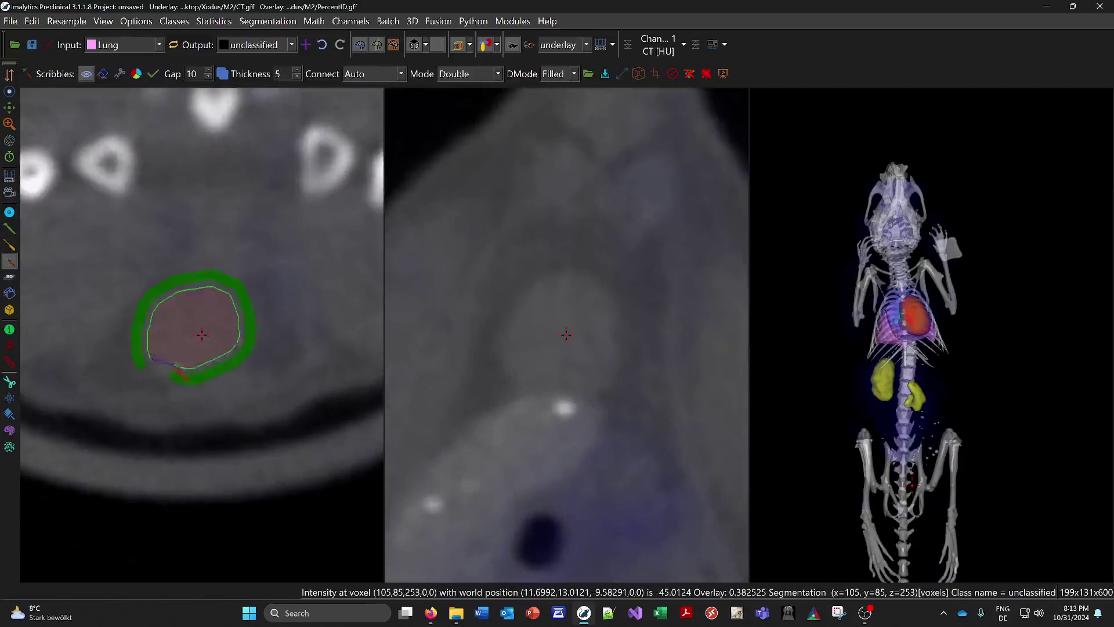
left_click_drag(174, 364, 173, 364)
left_click_drag(515, 371, 516, 304)
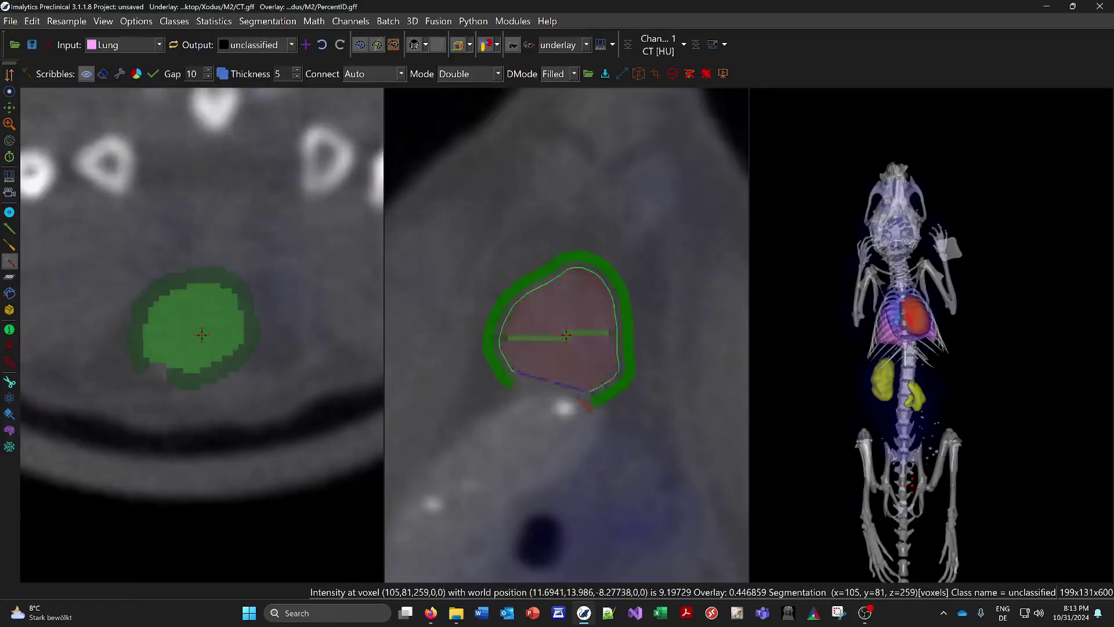
left_click_drag(579, 400, 530, 394)
Step: Add bladder outlines with scribbles on further axial and coronal slices and update the interpolated segmentation between them
right_click(581, 308)
left_click_drag(227, 349, 196, 373)
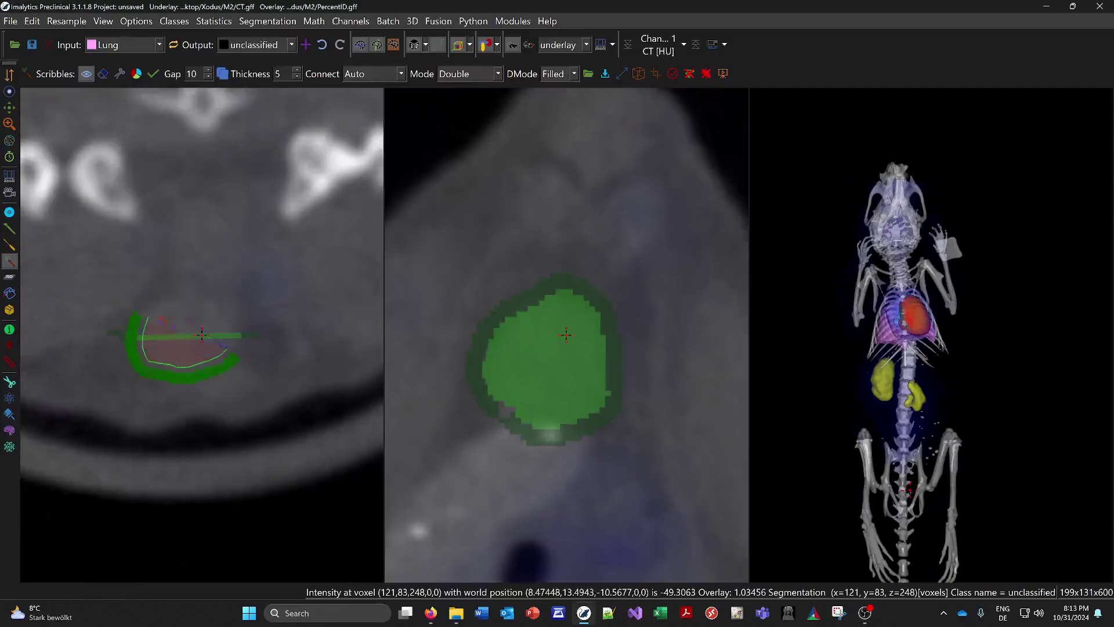
mouse_move(218, 310)
left_mouse_down()
mouse_move(223, 330)
mouse_move(155, 375)
left_mouse_up()
right_click(559, 399)
left_click_drag(230, 355, 232, 356)
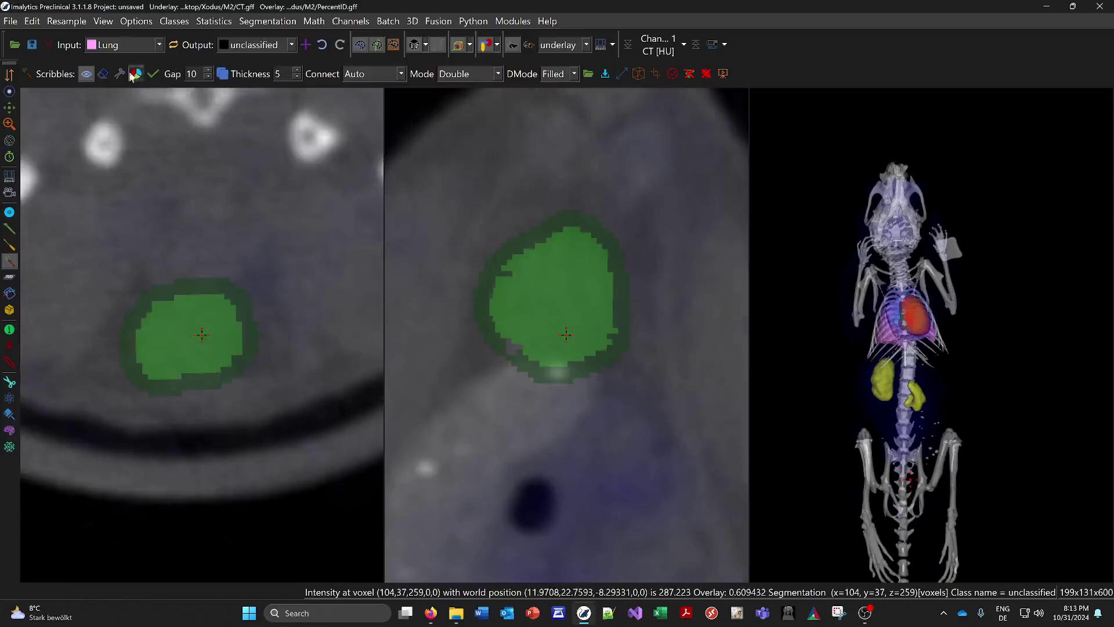
scroll(561, 322, "down", 5)
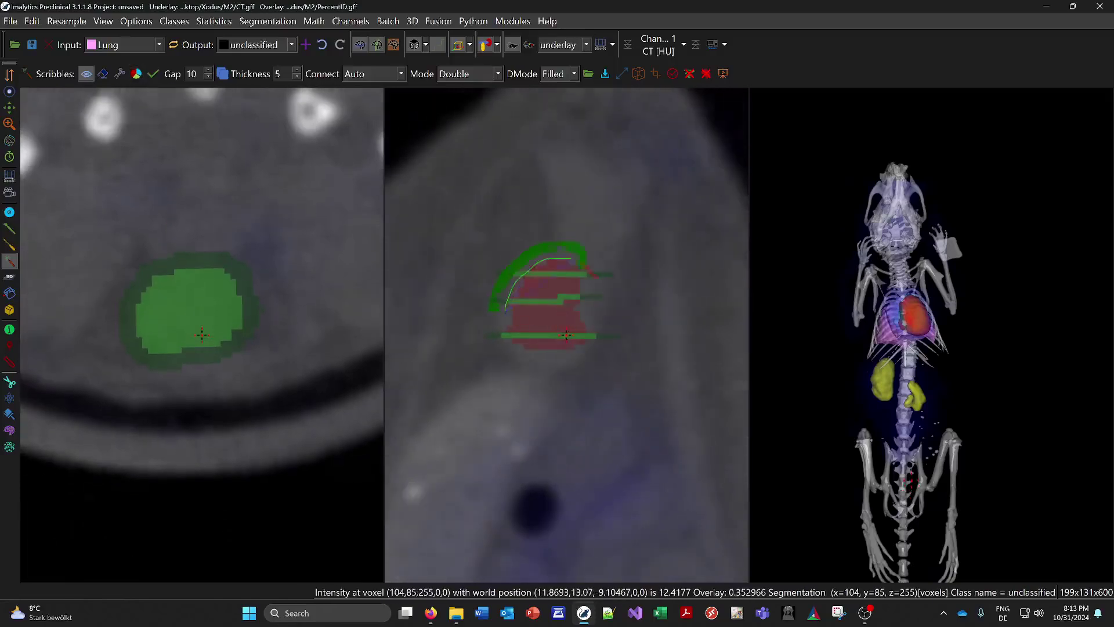
left_click_drag(505, 312, 518, 331)
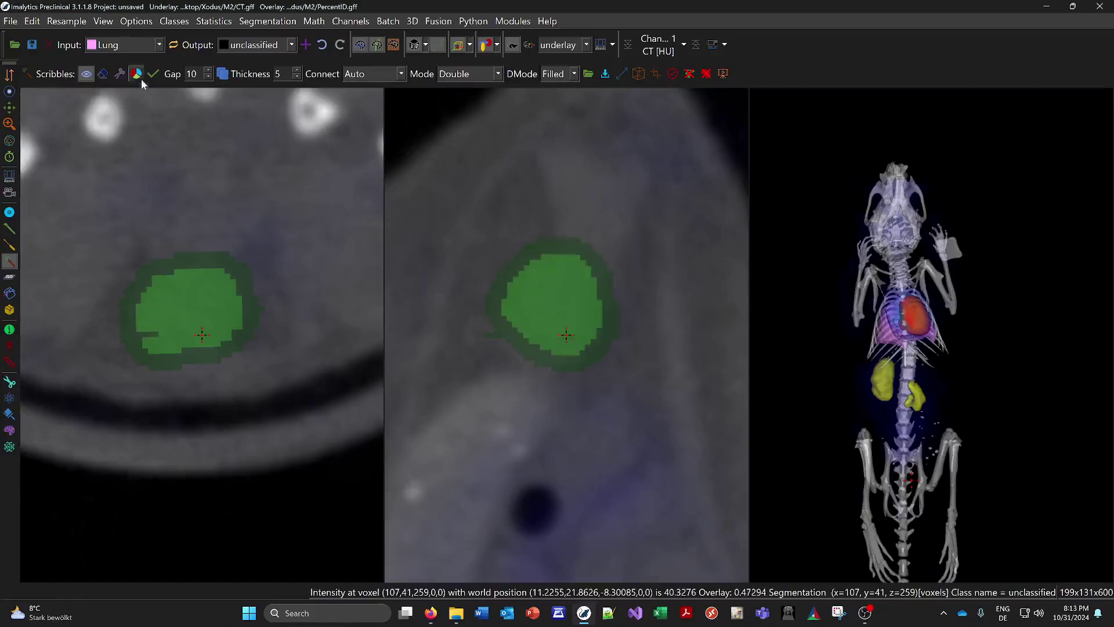
scroll(572, 348, "up", 10)
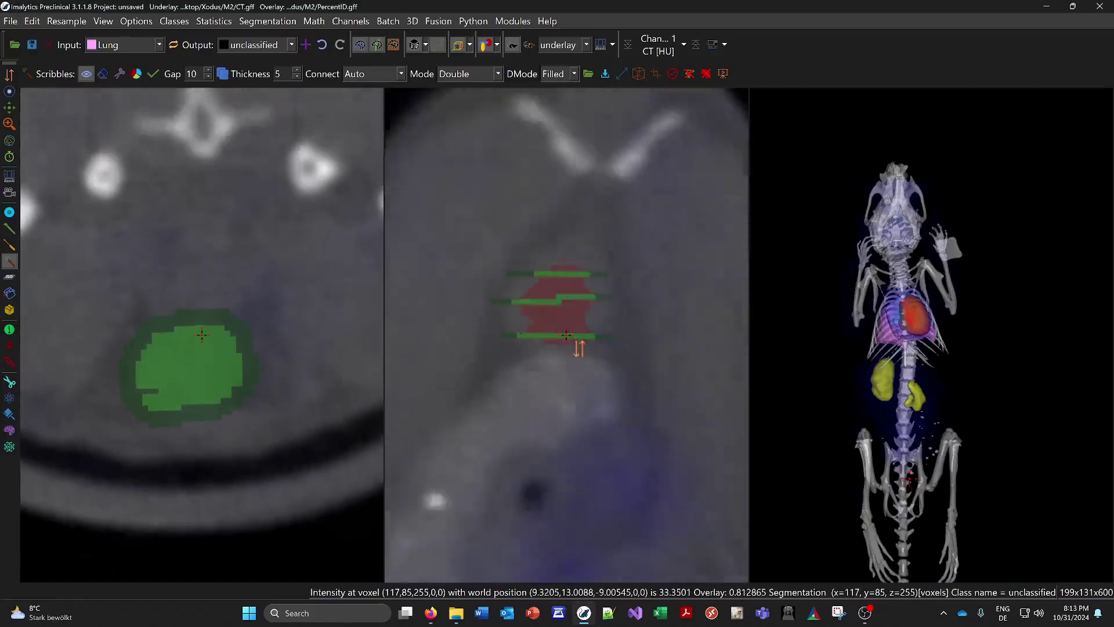
Step: Create a new class named Bladder, assign the scribbled bladder region to it, and inspect it in the 3D rendering
left_click(305, 45)
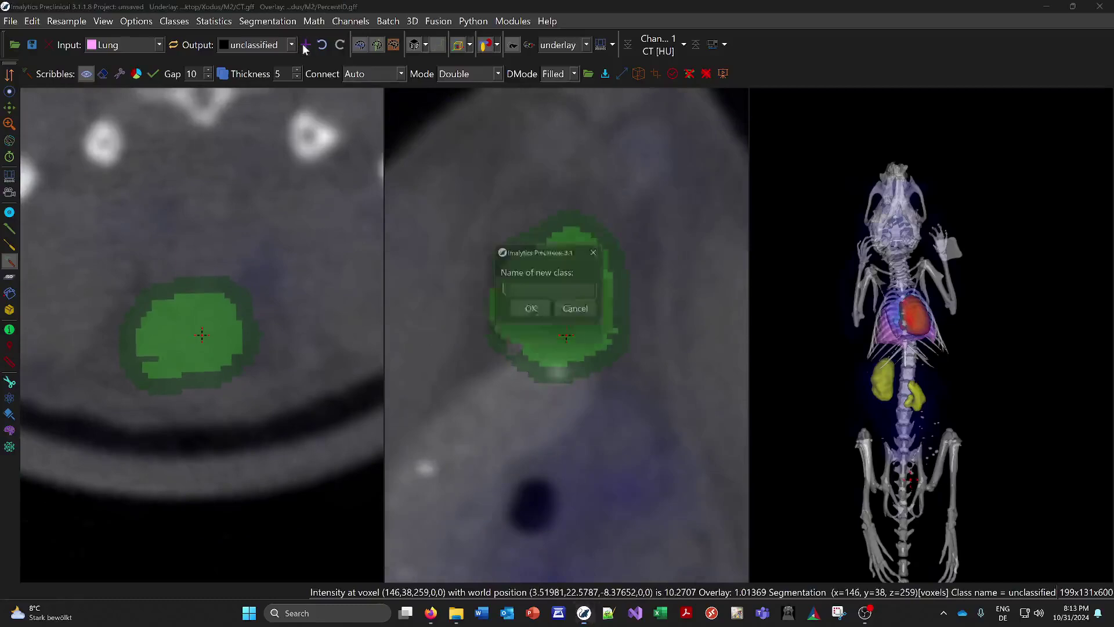
type("Bladder")
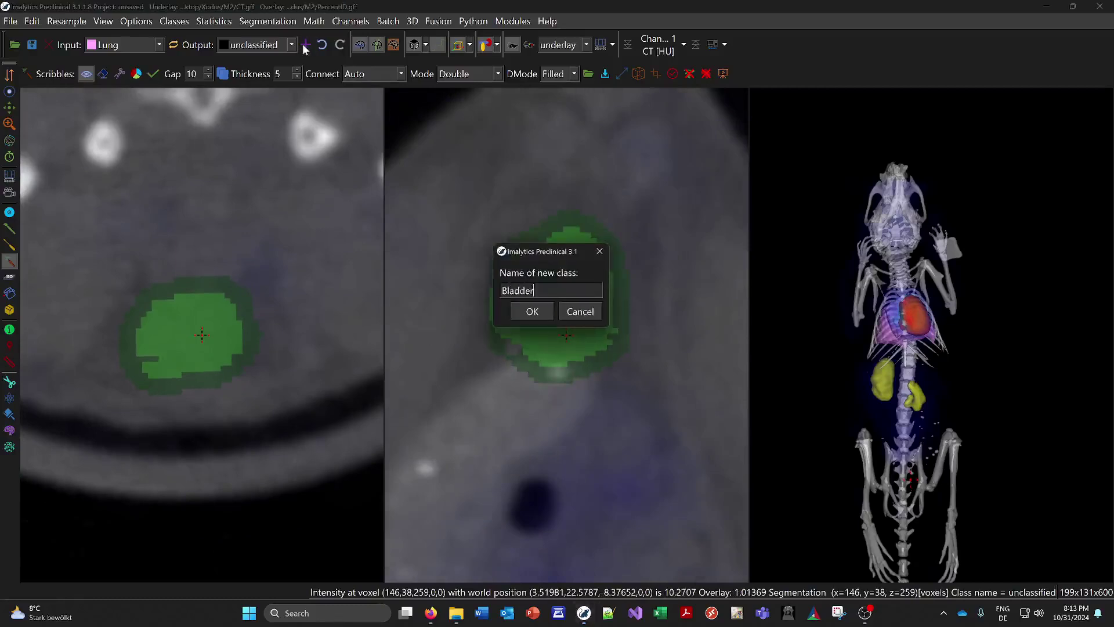
key("Return")
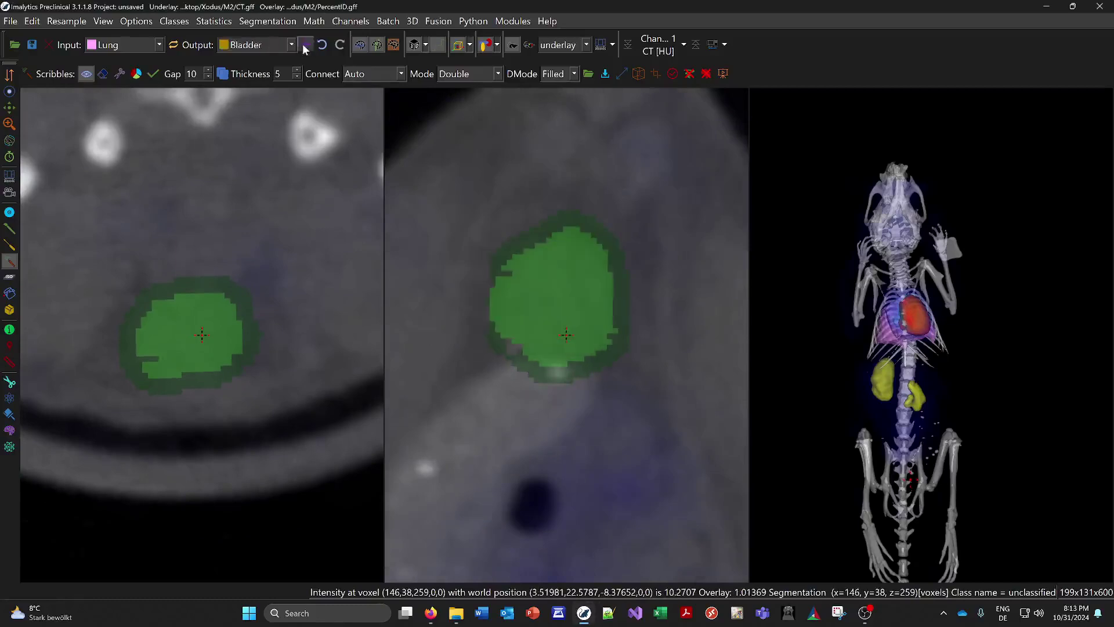
left_click(244, 46)
left_click(243, 46)
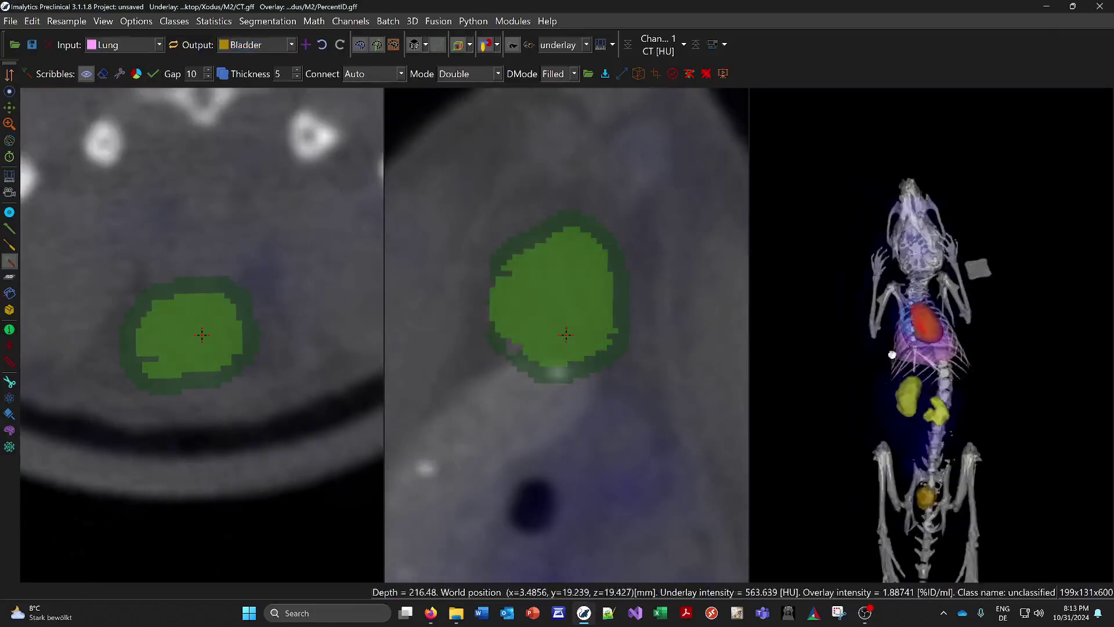
mouse_move(895, 353)
left_mouse_down()
mouse_move(937, 355)
mouse_move(914, 342)
left_mouse_up()
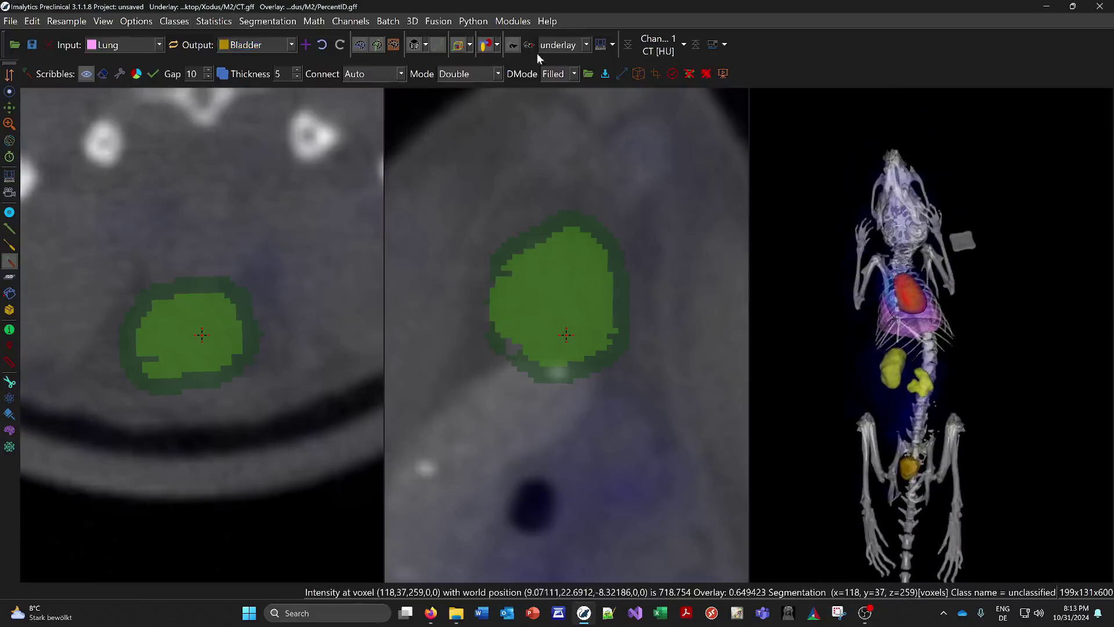
Step: Compute the class statistics for the PET overlay and examine the time-activity curves of all organs in the graph
left_click(560, 59)
left_click(559, 45)
left_click(555, 73)
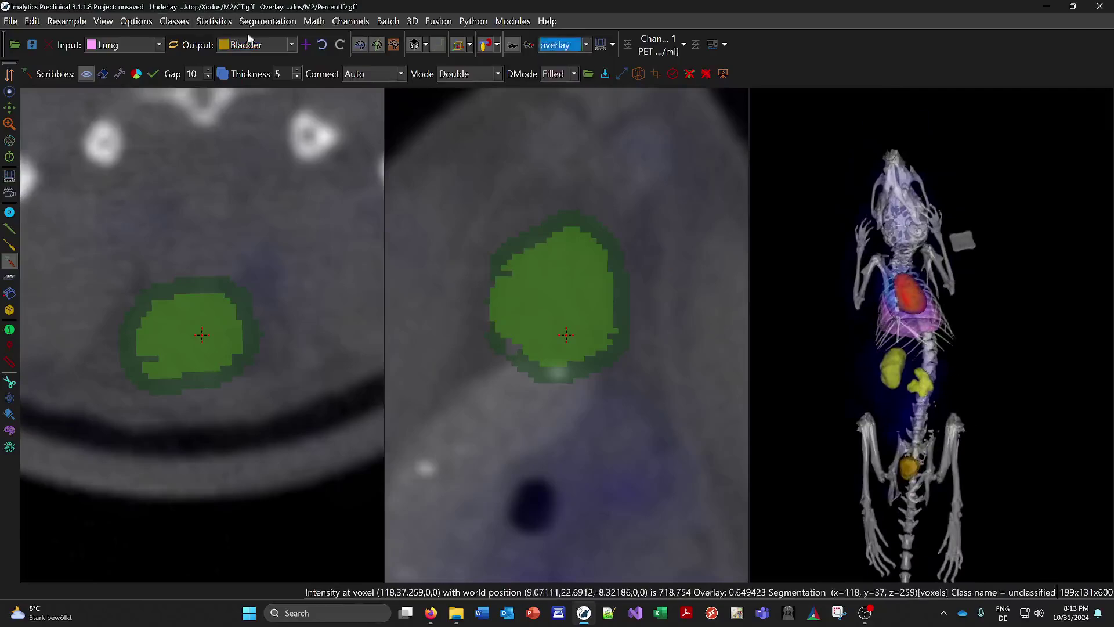
left_click(198, 21)
left_click(243, 35)
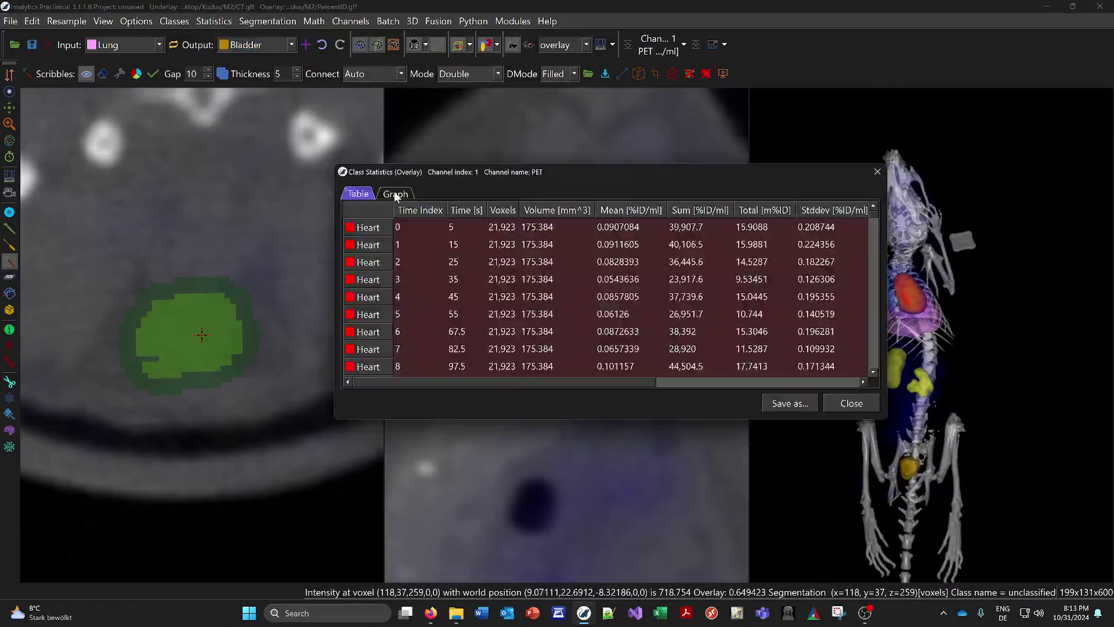
left_click(395, 193)
left_click_drag(451, 175, 342, 162)
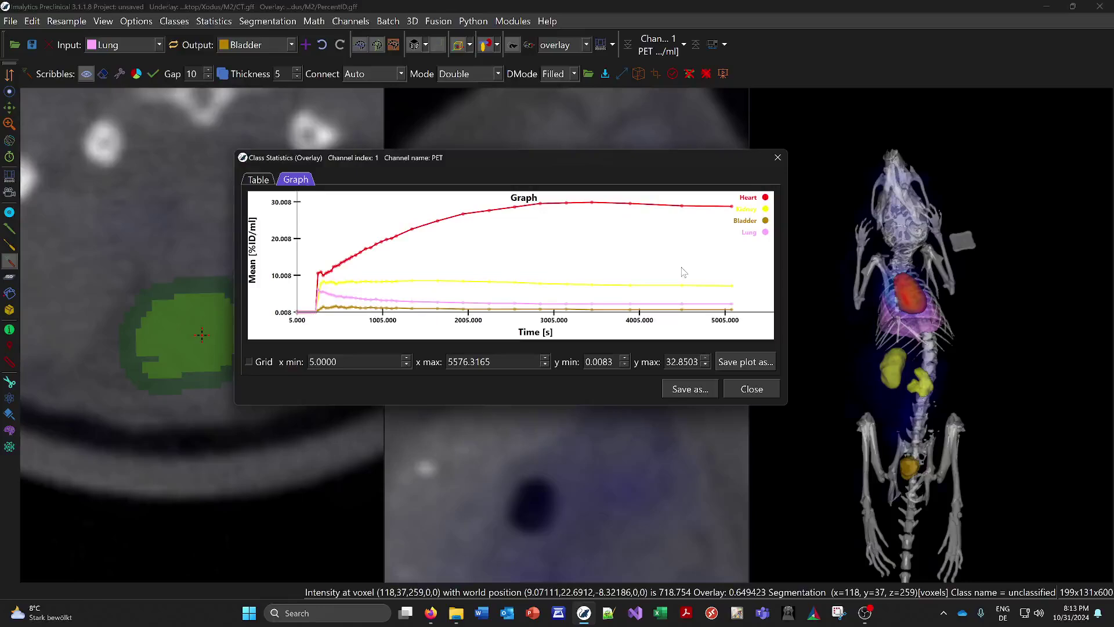
left_click(751, 390)
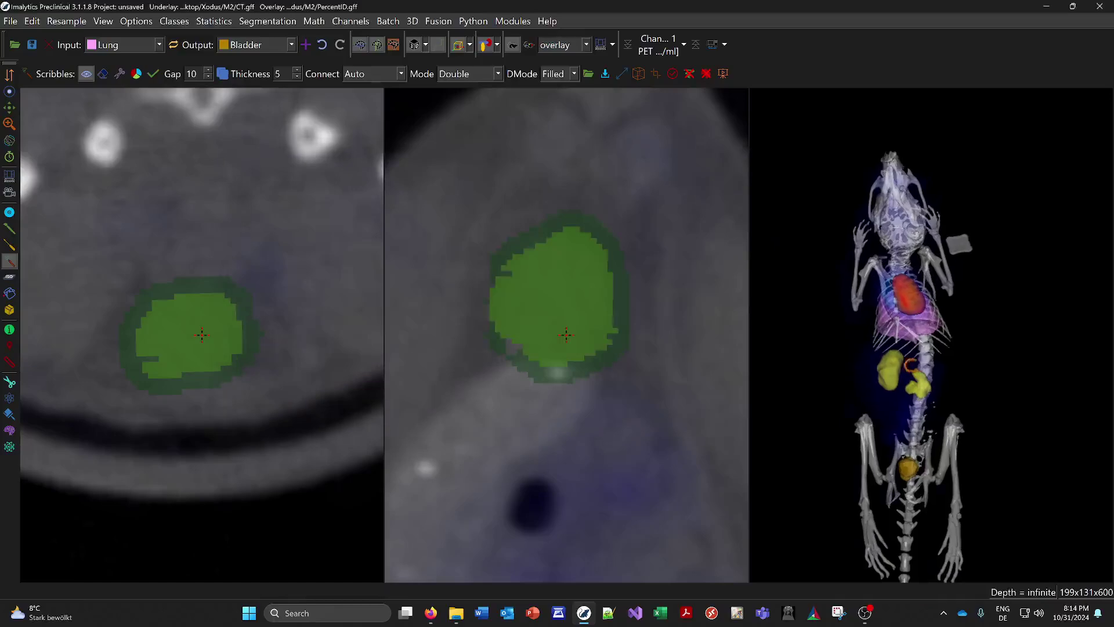
Step: Save the whole session as a project file named Project in the Xodus M2 folder
left_click(11, 21)
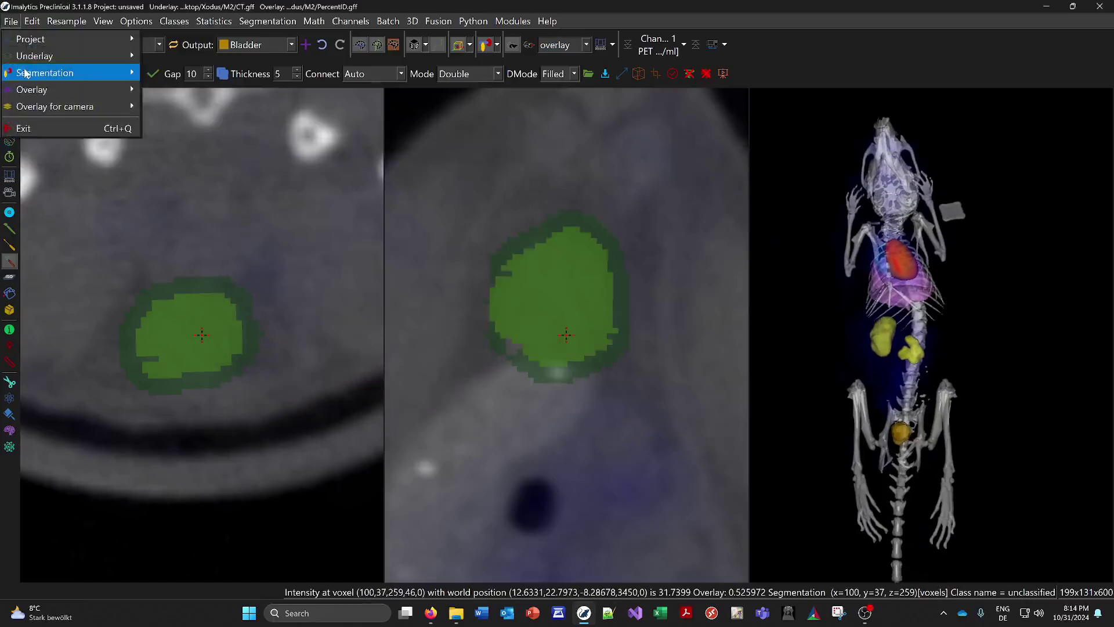
mouse_move(58, 72)
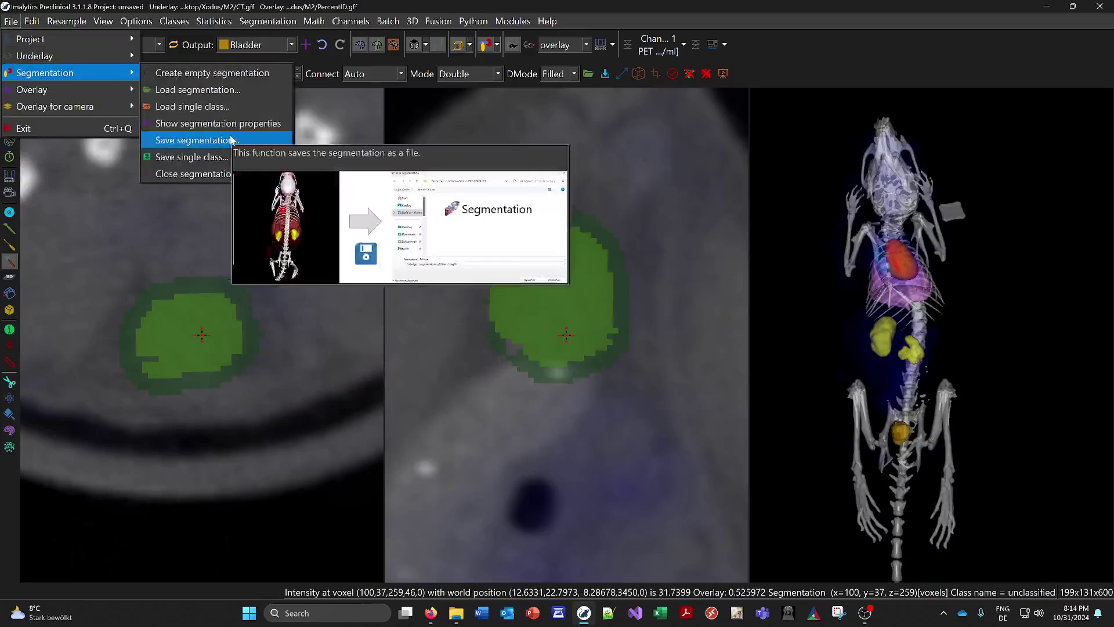
mouse_move(14, 42)
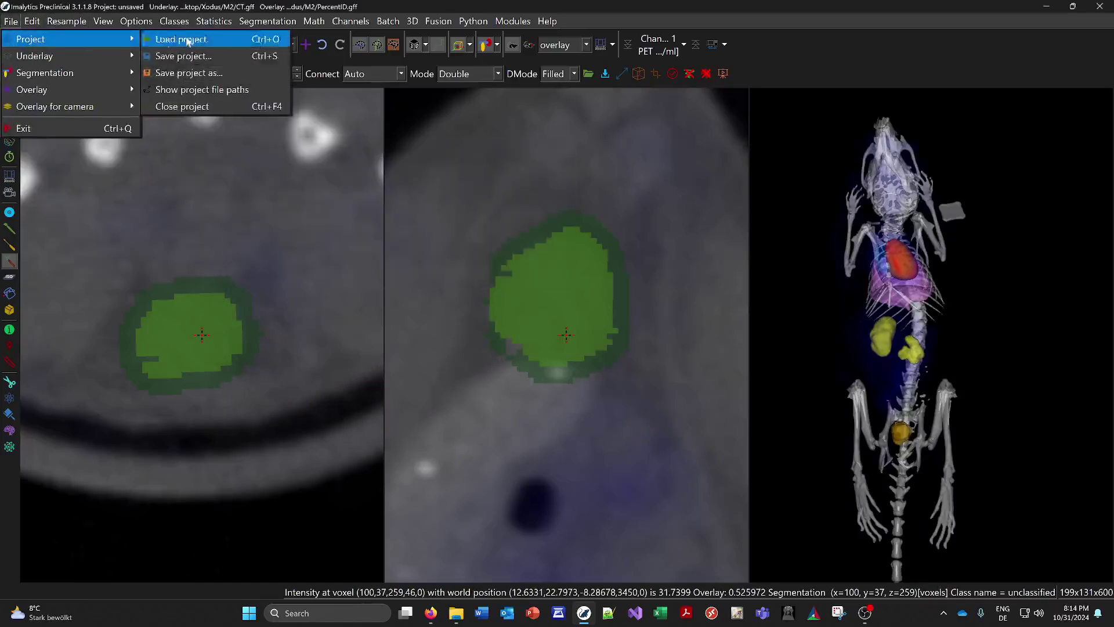
left_click(177, 72)
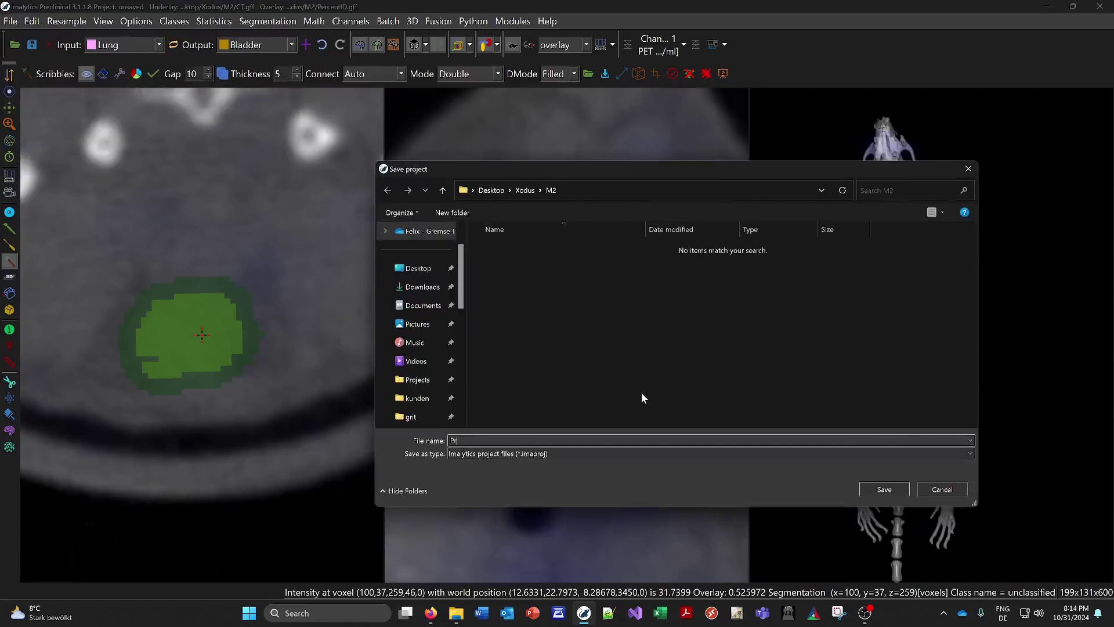
key("Return")
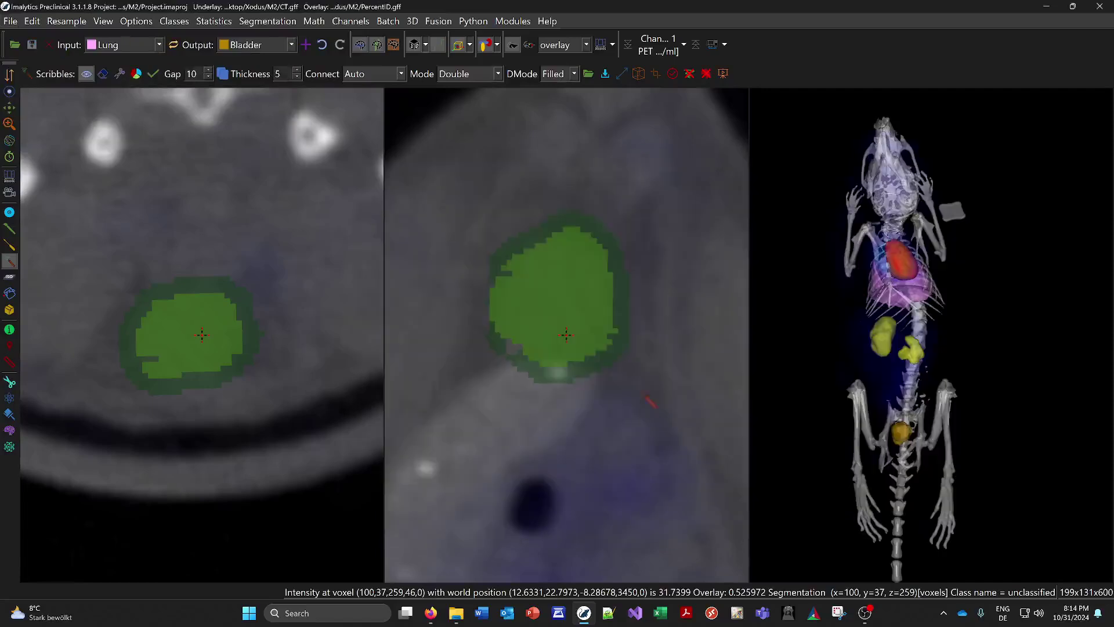
Step: Close Imalytics Preclinical and reopen the session from Project.imaproj in the desktop's Xodus M2 folder
left_click(1100, 7)
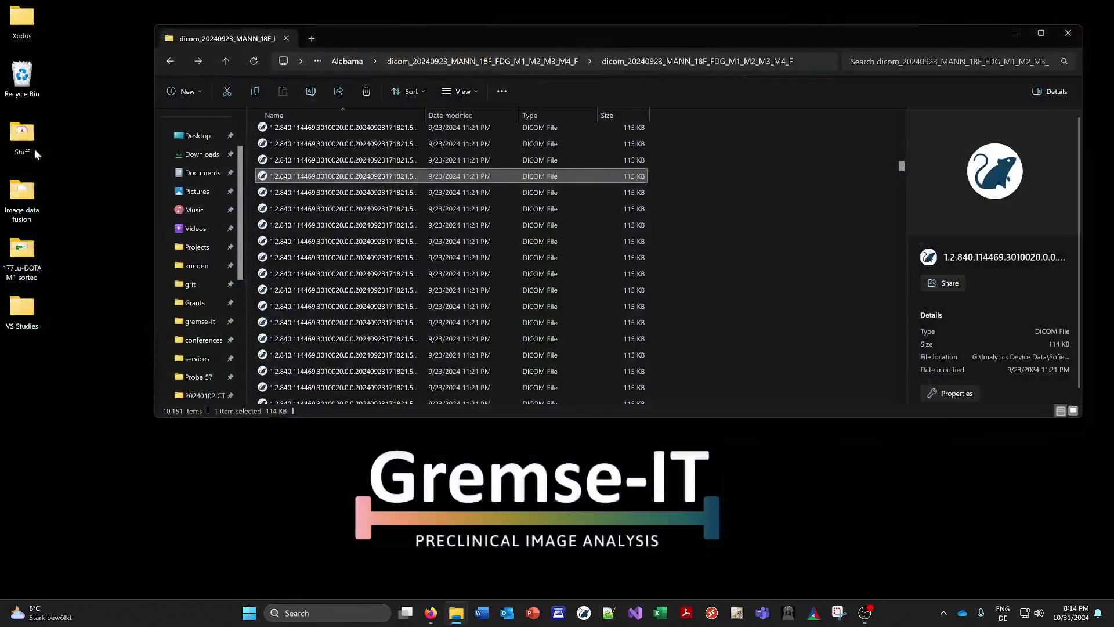
double_click(22, 18)
left_click(300, 180)
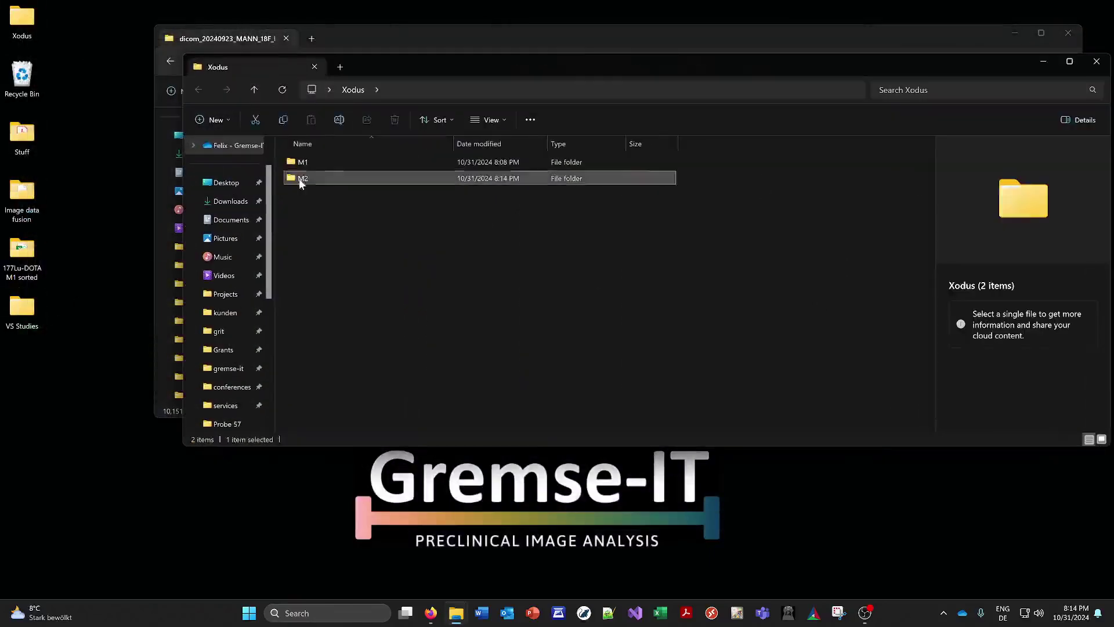
double_click(300, 180)
left_click(311, 212)
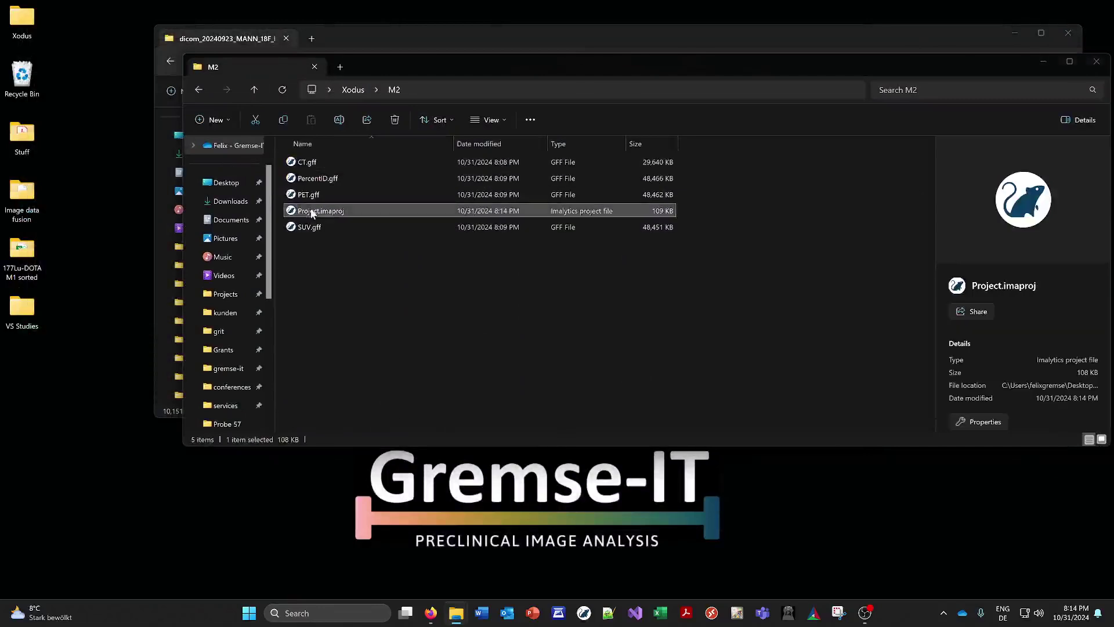
double_click(311, 212)
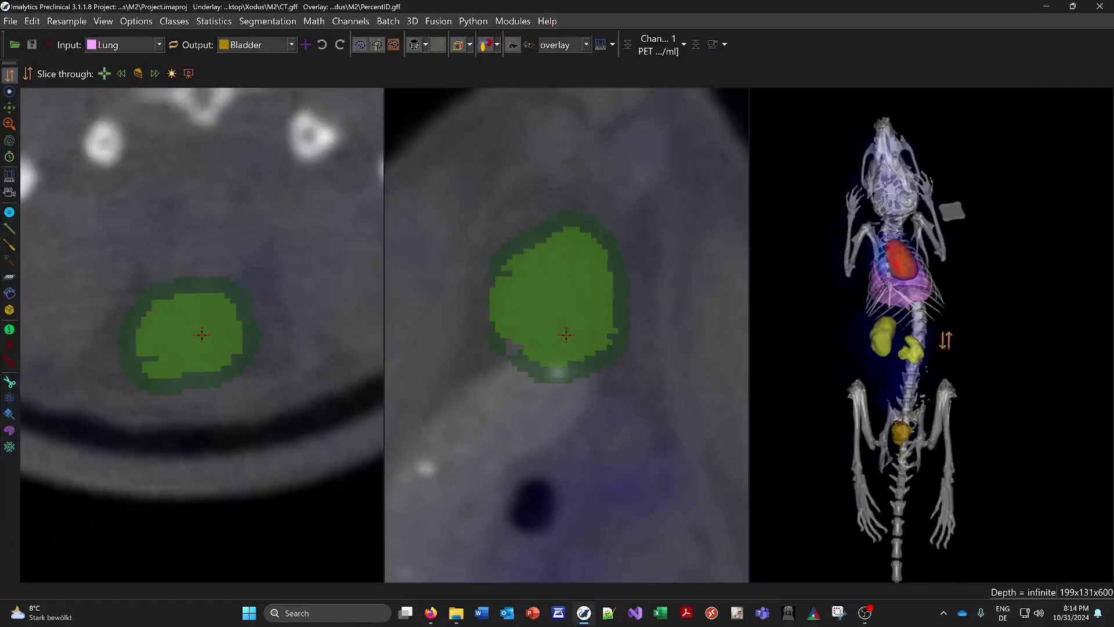
Step: Rotate the reloaded 3D rendering, go through the slices around the bladder, and save the project again
left_click_drag(945, 340, 673, 316)
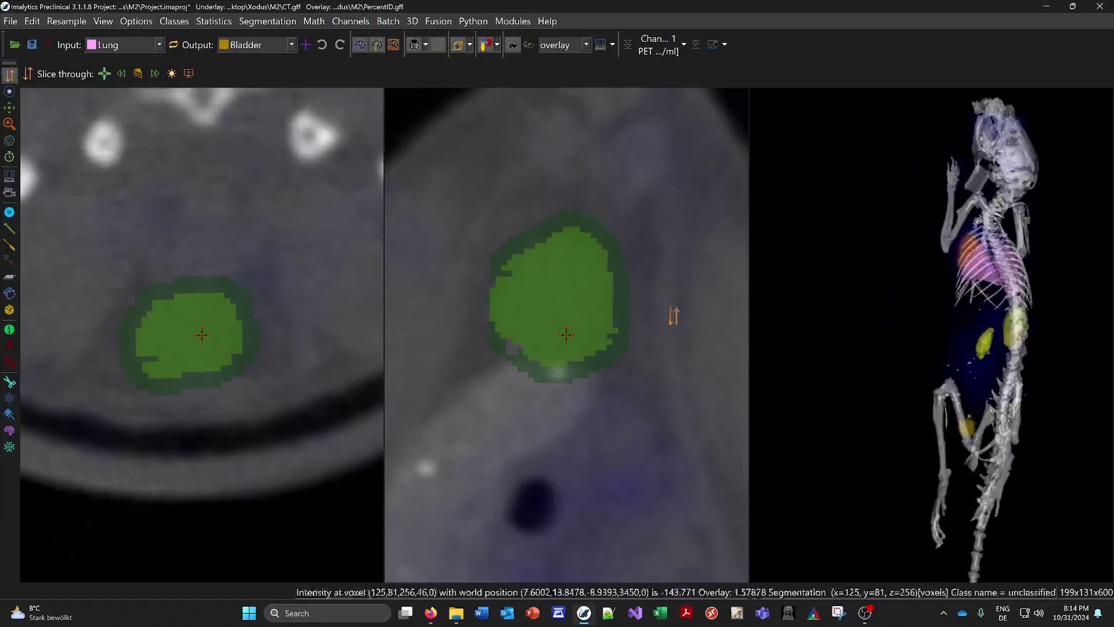
left_click_drag(760, 341, 598, 354)
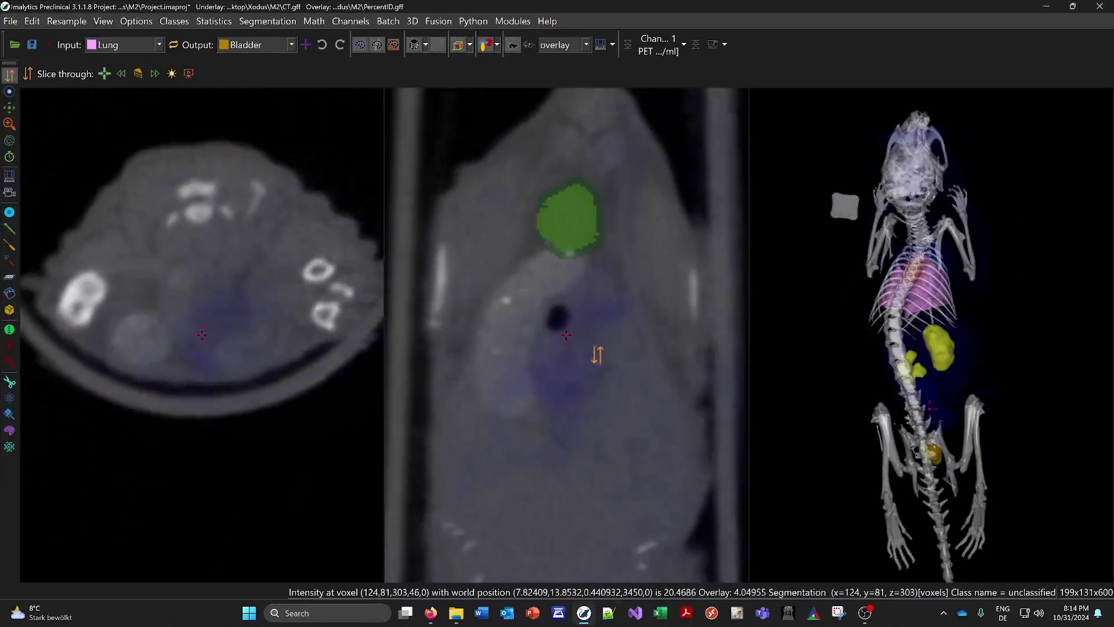
left_click(32, 45)
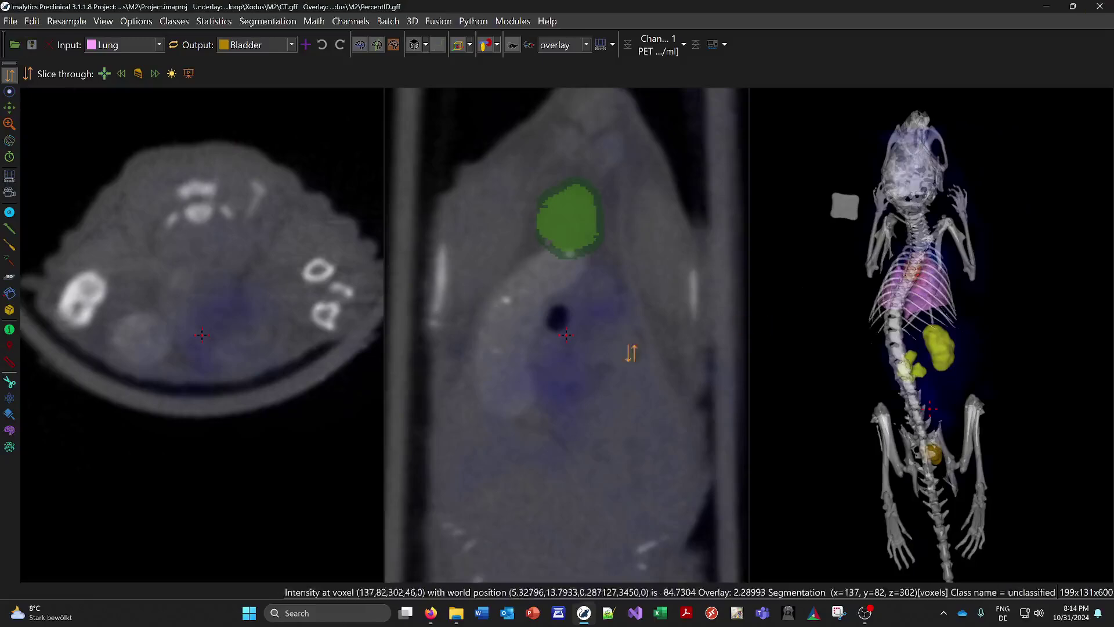
left_click(867, 619)
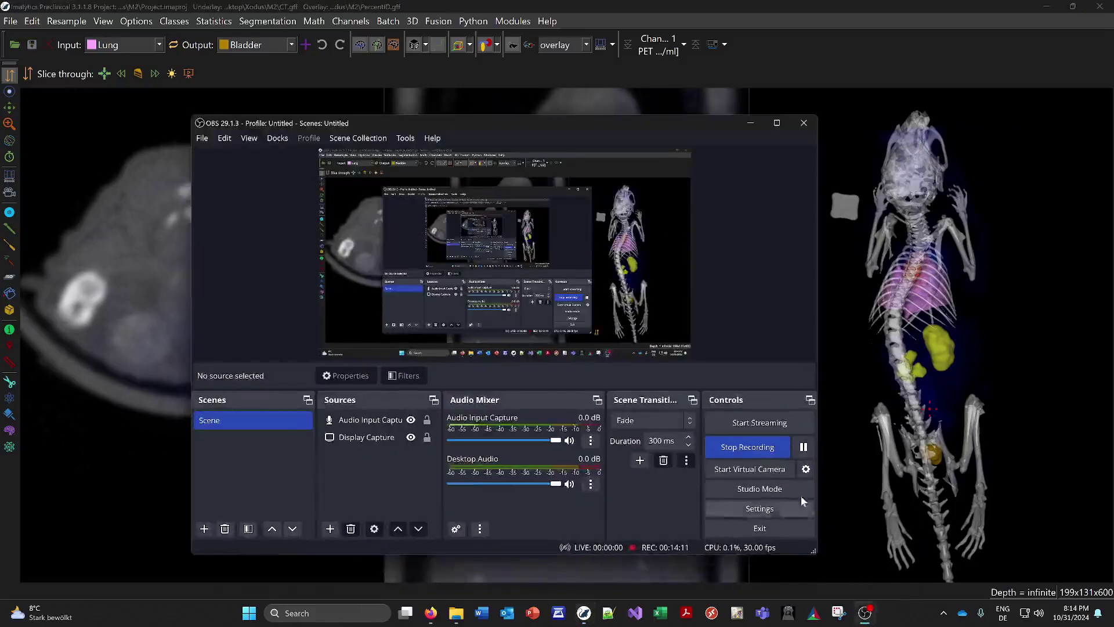